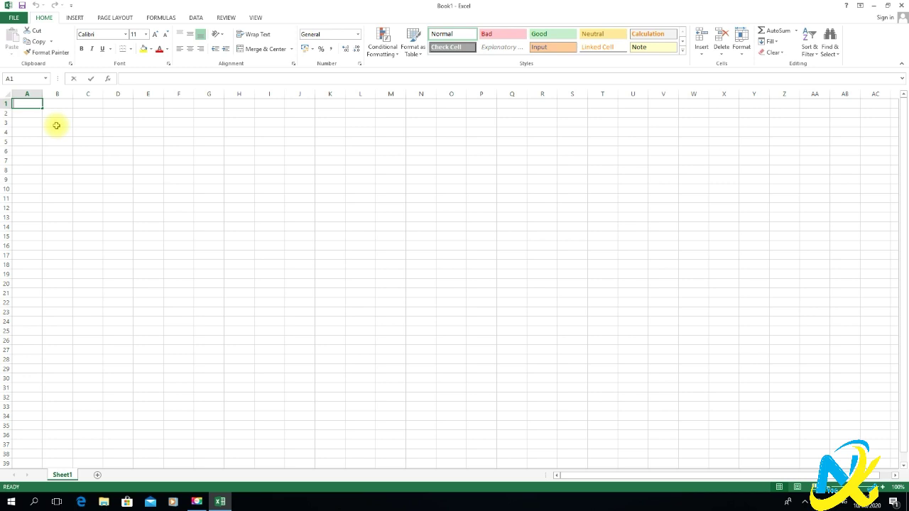
# Enter the operator symbols +, -, / and * in cells A1 to A4, one per cell.
pyautogui.write('+')
pyautogui.press('Return')
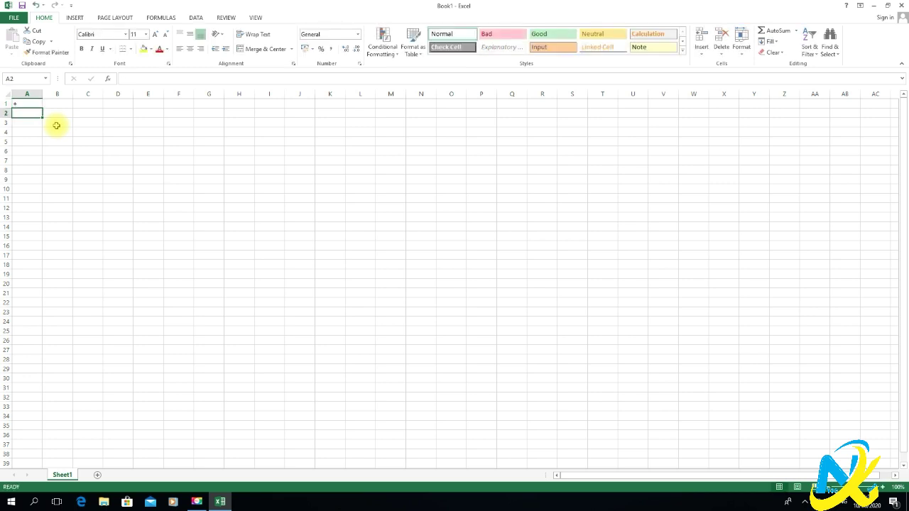
pyautogui.write('-')
pyautogui.press('Return')
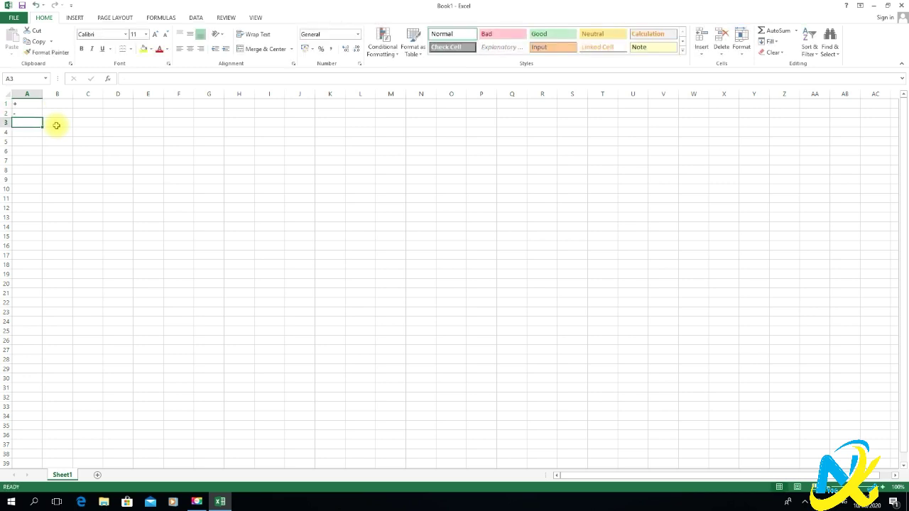
pyautogui.press('alt')
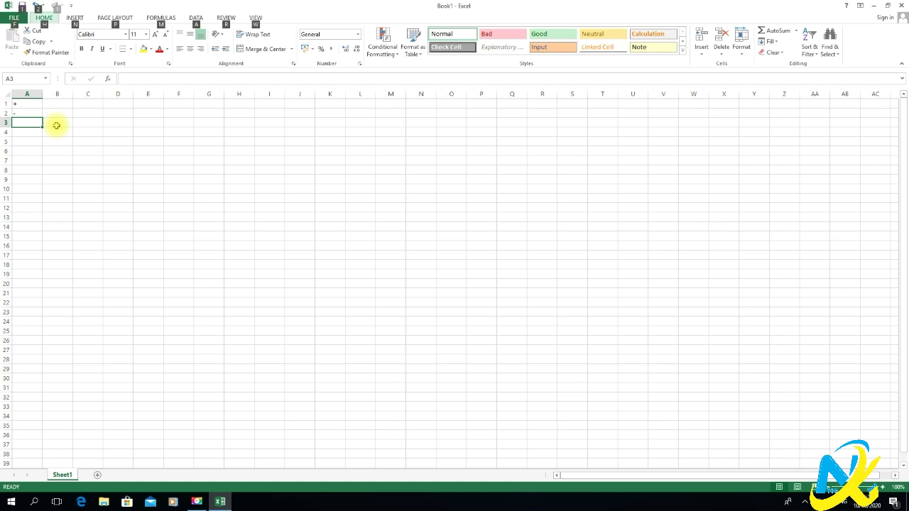
pyautogui.doubleClick(33, 124)
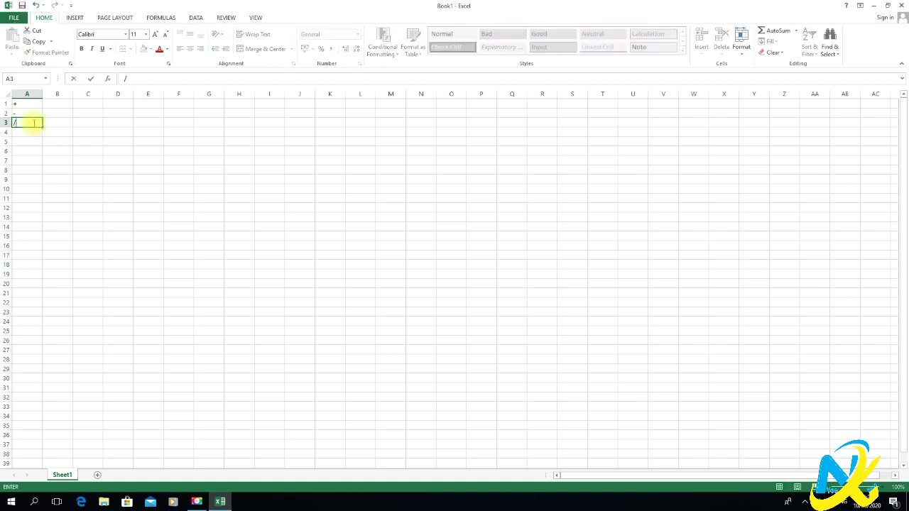
pyautogui.press('Return')
pyautogui.write('*')
pyautogui.press('Return')
# Center the contents of cells A1 to A4 horizontally.
pyautogui.click(28, 106)
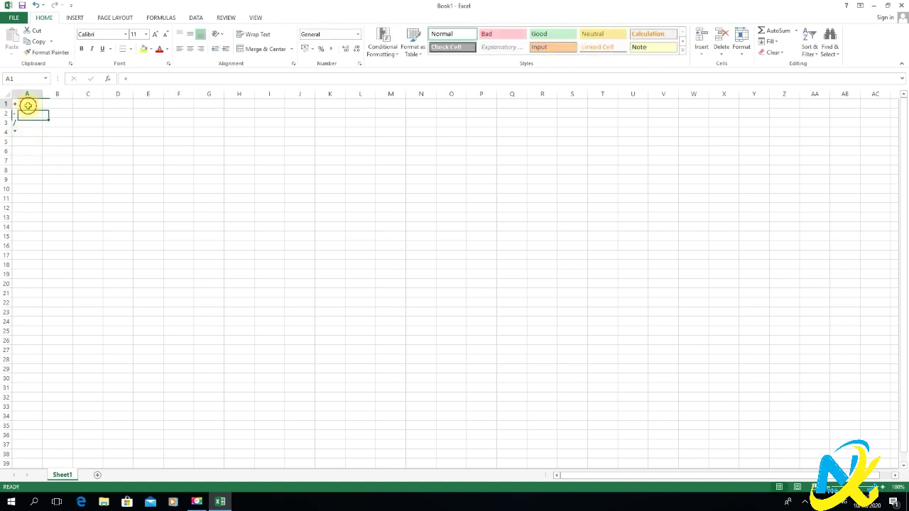
pyautogui.moveTo(24, 104); pyautogui.dragTo(24, 133)
pyautogui.click(190, 51)
pyautogui.click(144, 169)
pyautogui.click(57, 101)
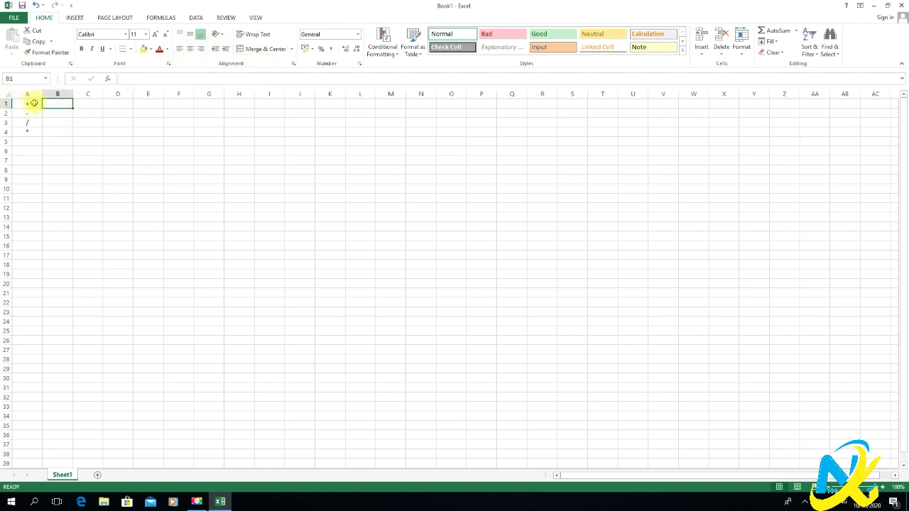
pyautogui.click(35, 114)
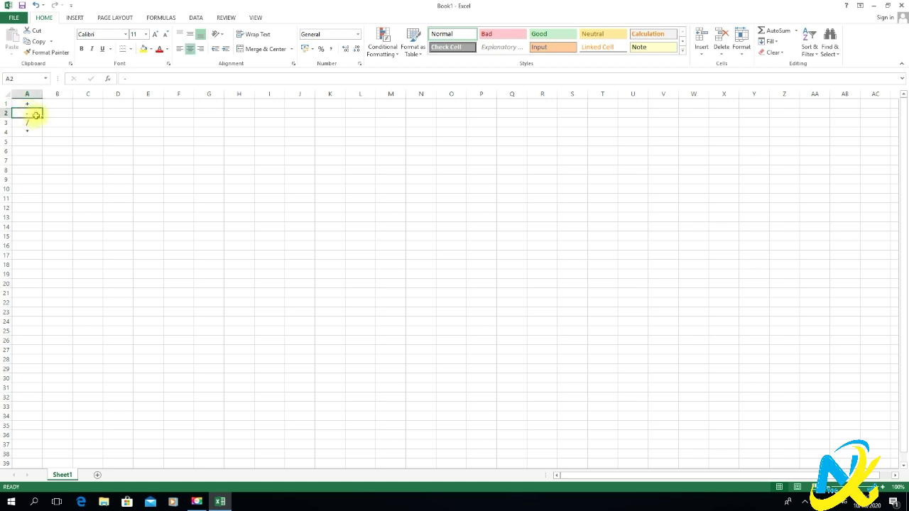
pyautogui.click(30, 121)
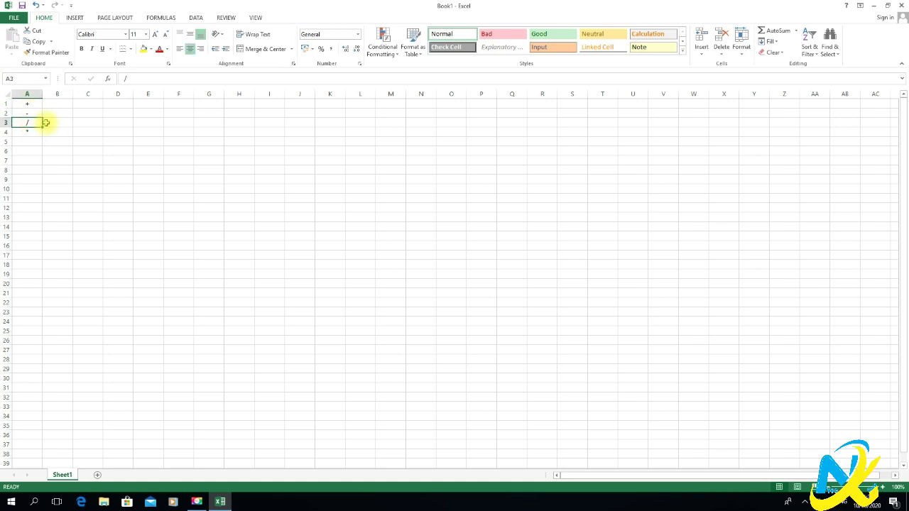
# Enter the handwritten equivalents beside the operators: a colon in B3 for division and x in B4 for multiplication.
pyautogui.click(51, 122)
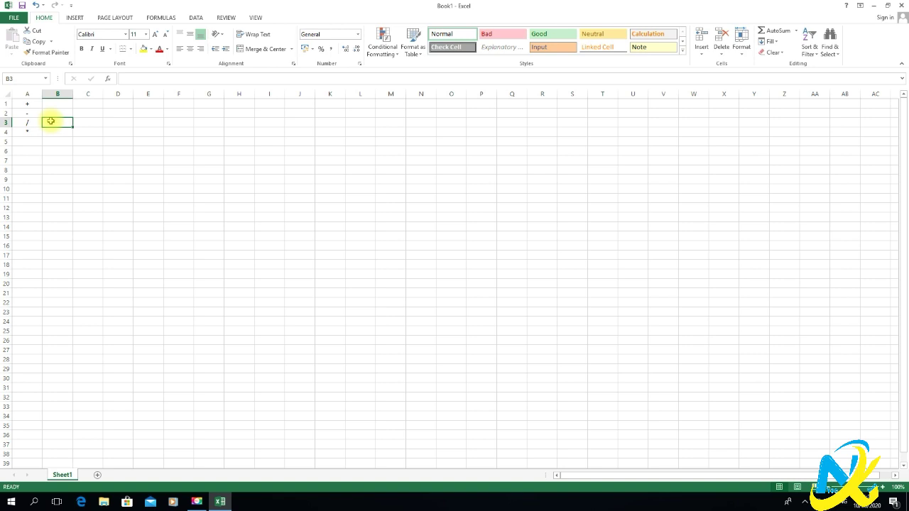
pyautogui.write(':')
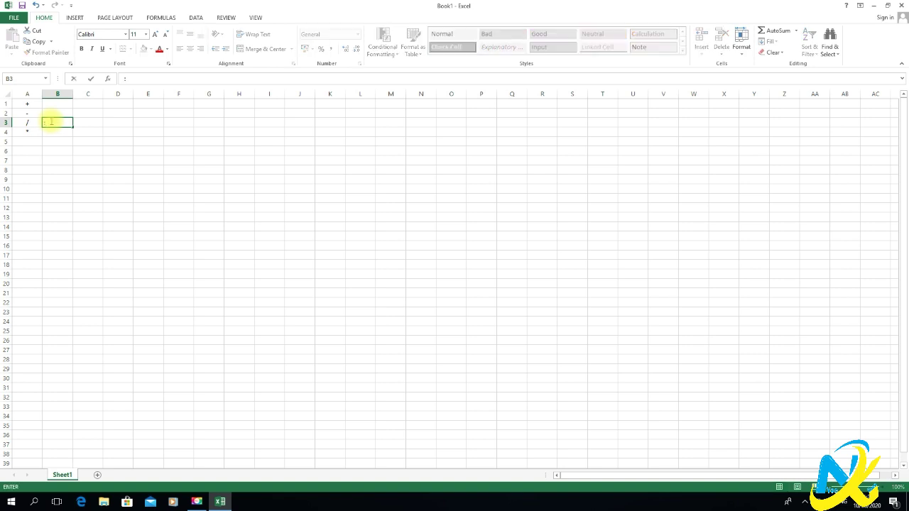
pyautogui.press('Return')
pyautogui.click(65, 121)
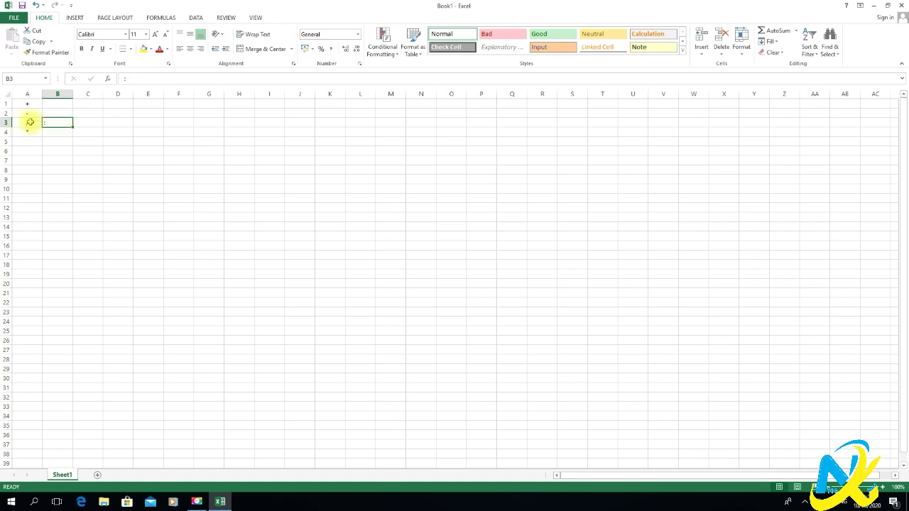
pyautogui.click(51, 130)
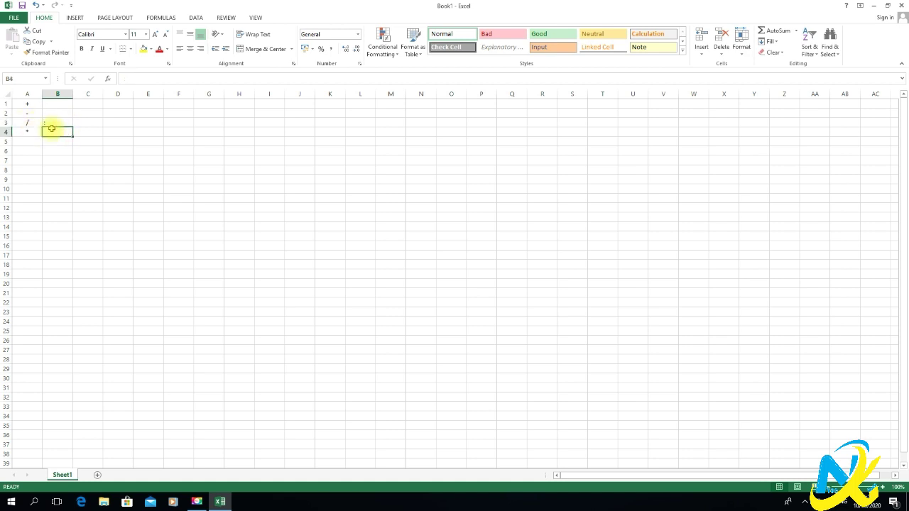
pyautogui.write('x')
pyautogui.click(66, 157)
pyautogui.click(53, 133)
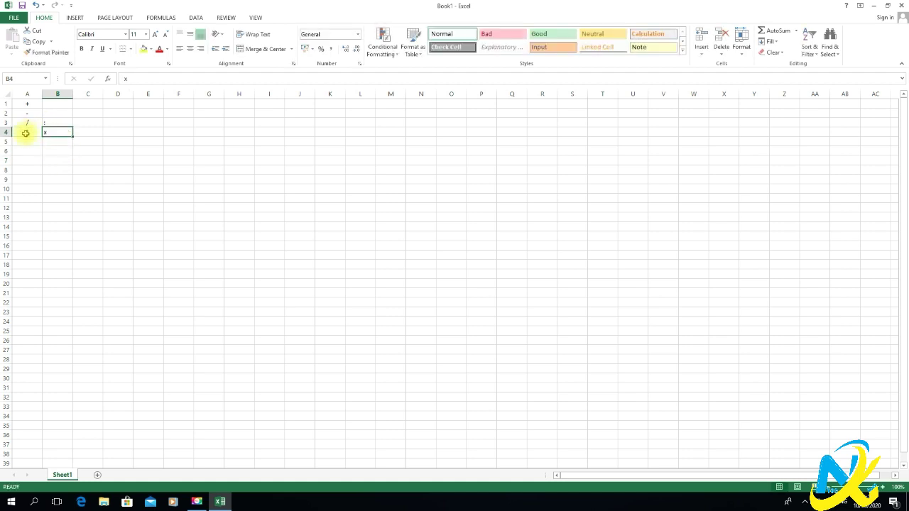
pyautogui.click(21, 132)
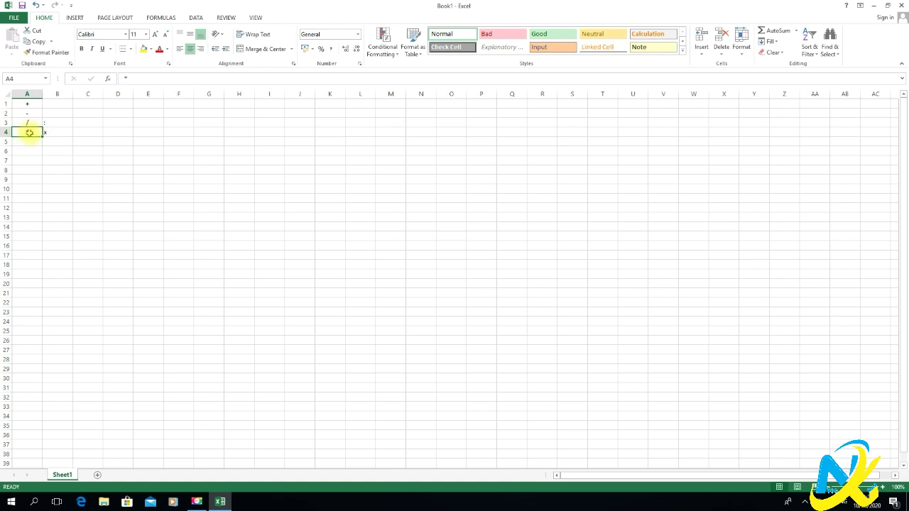
# Clear the contents of cells A1 to B5.
pyautogui.moveTo(27, 103); pyautogui.dragTo(64, 142)
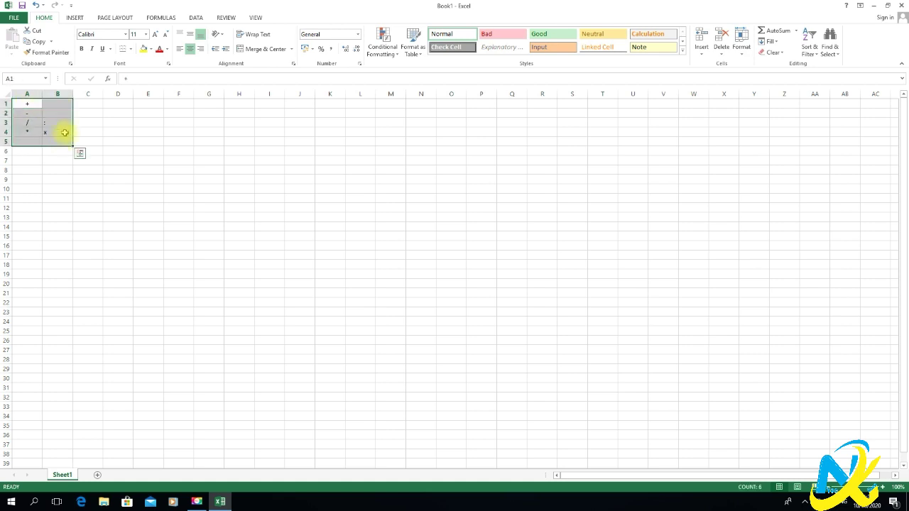
pyautogui.press('Delete')
pyautogui.click(118, 160)
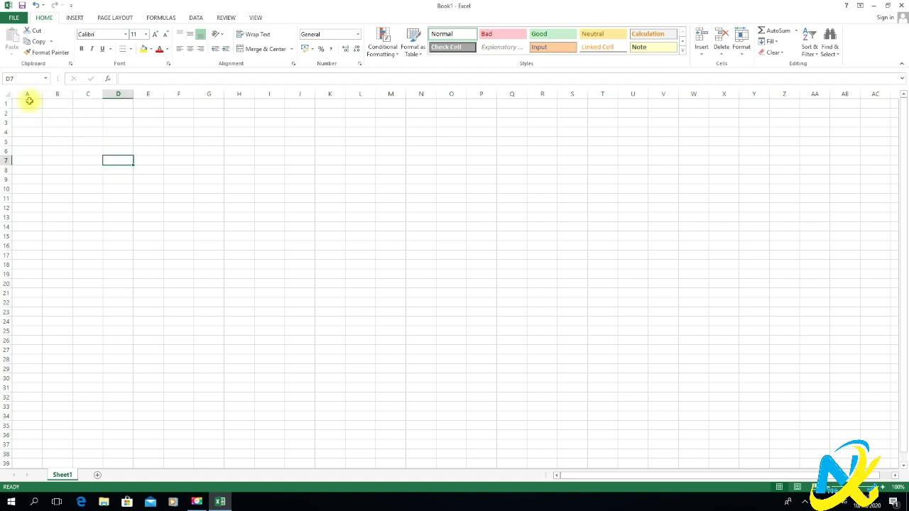
pyautogui.click(30, 103)
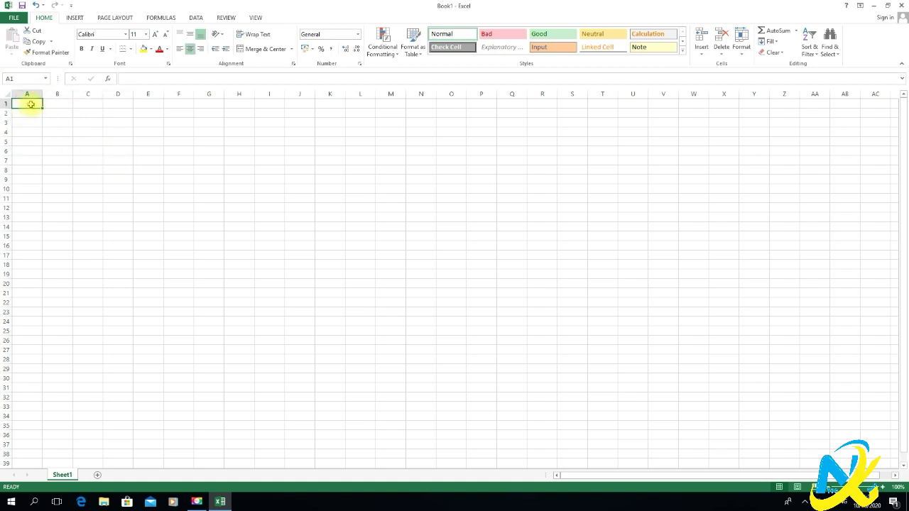
pyautogui.click(27, 94)
pyautogui.click(6, 103)
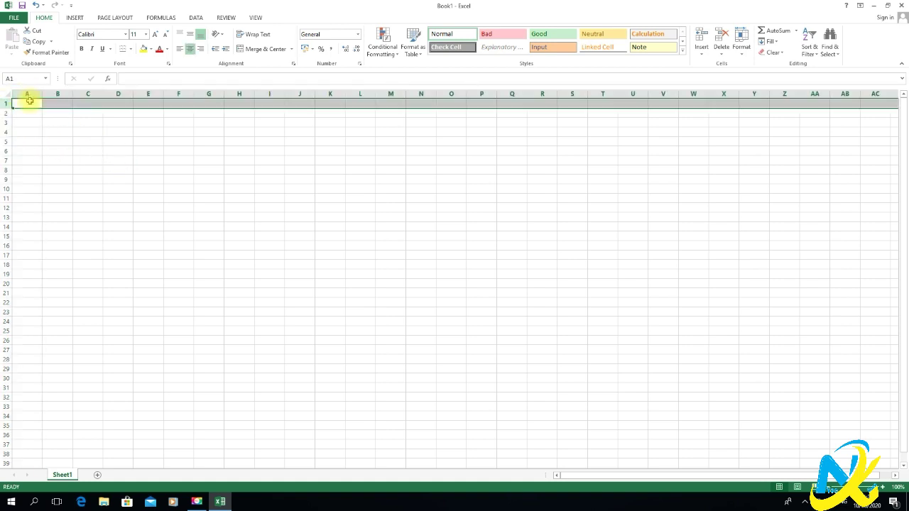
# Enter the addition formula =12+10 in cell A1.
pyautogui.click(29, 102)
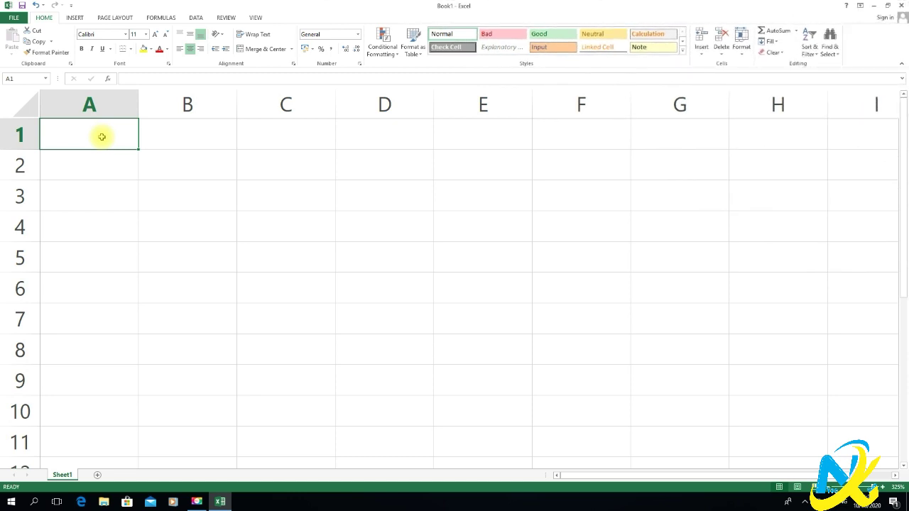
pyautogui.write('=')
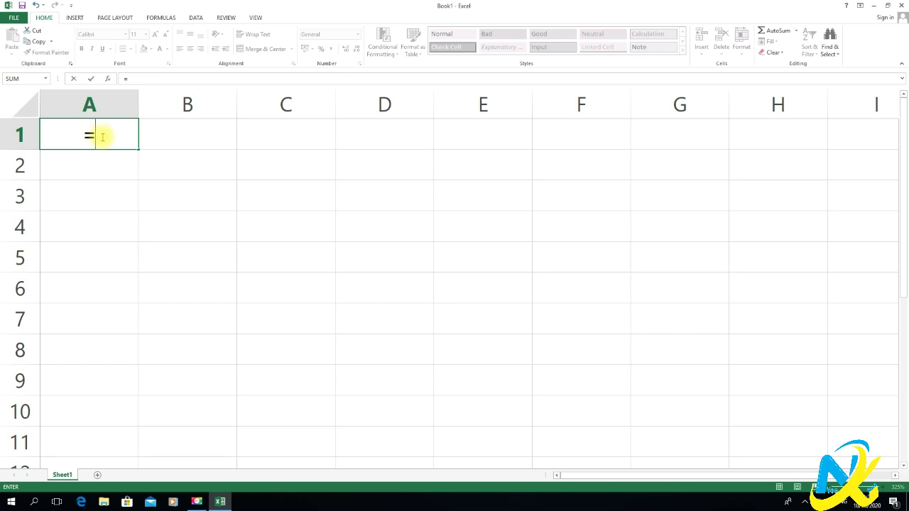
pyautogui.write('12+10')
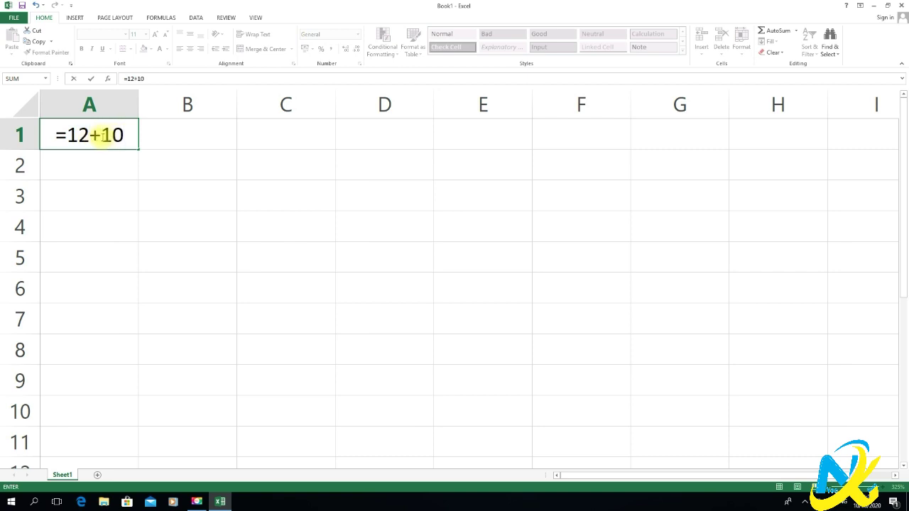
pyautogui.press('Return')
pyautogui.click(102, 136)
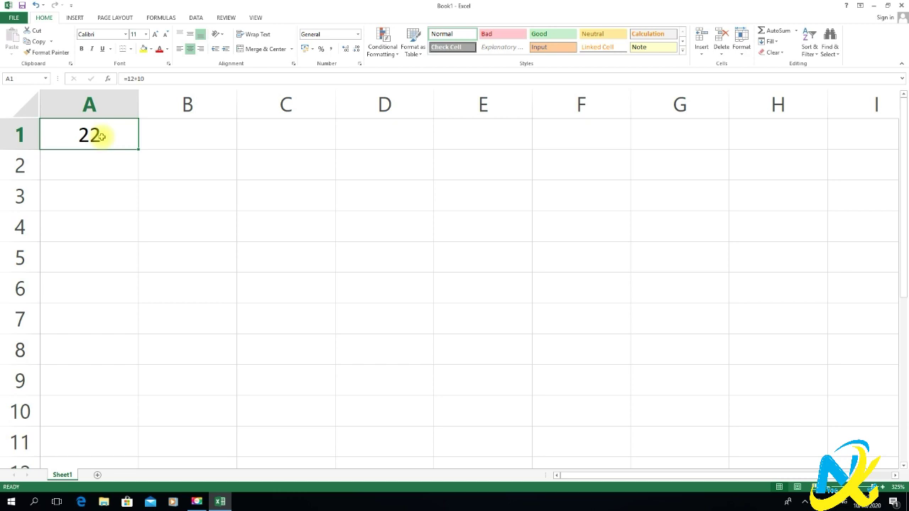
# Enter the subtraction formula =12-2 in cell A2.
pyautogui.click(126, 170)
pyautogui.click(116, 135)
pyautogui.doubleClick(108, 168)
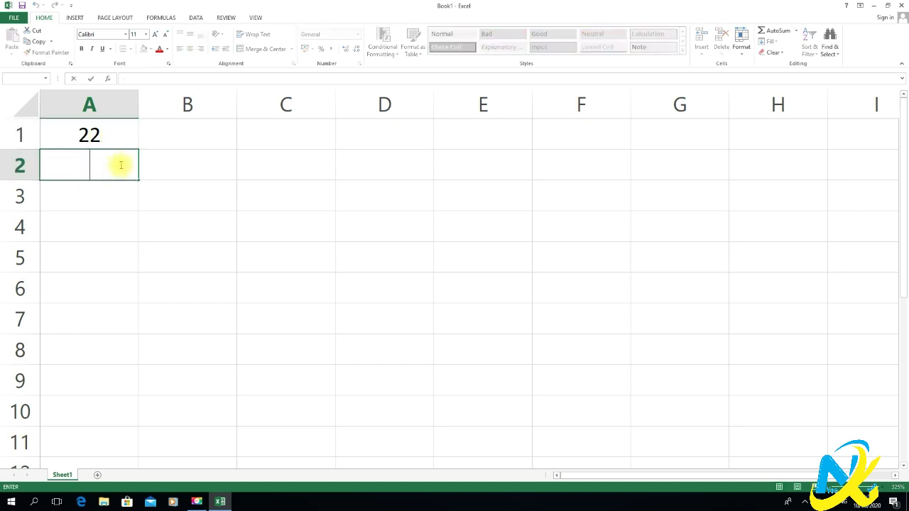
pyautogui.write('=')
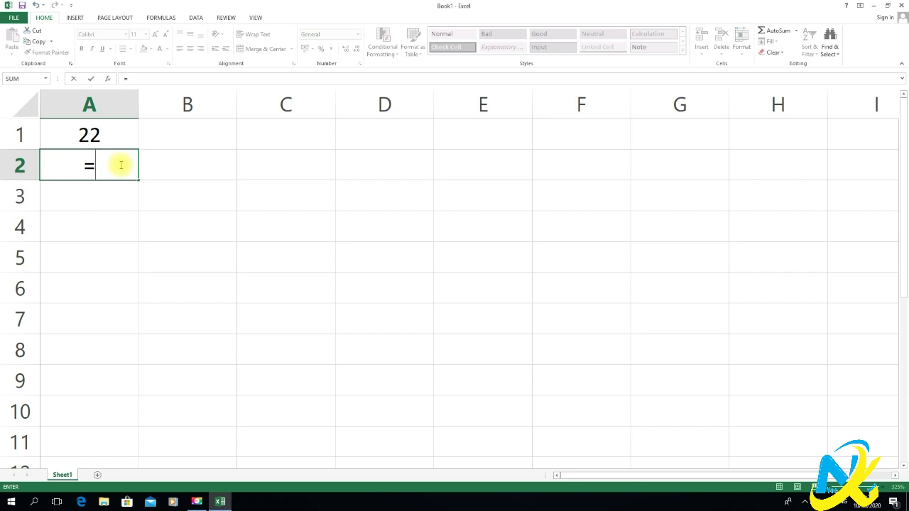
pyautogui.write('12+')
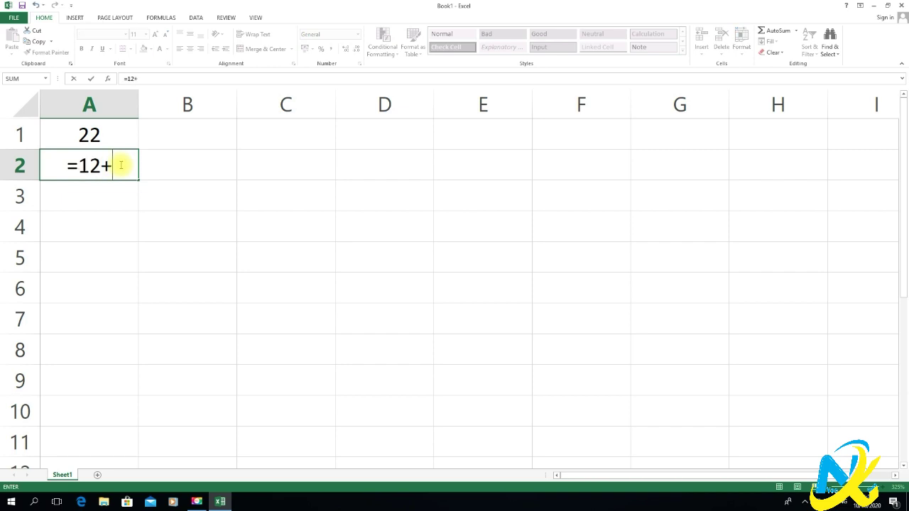
pyautogui.press('BackSpace')
pyautogui.write('-2')
pyautogui.press('Return')
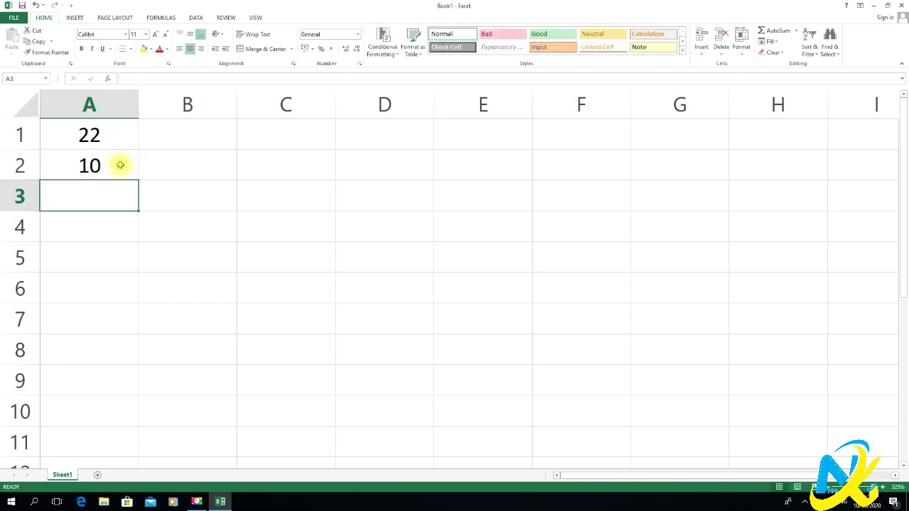
# Enter the multiplication formula =12*2 in cell A3 and the division formula =12/2 in cell A4.
pyautogui.write('=')
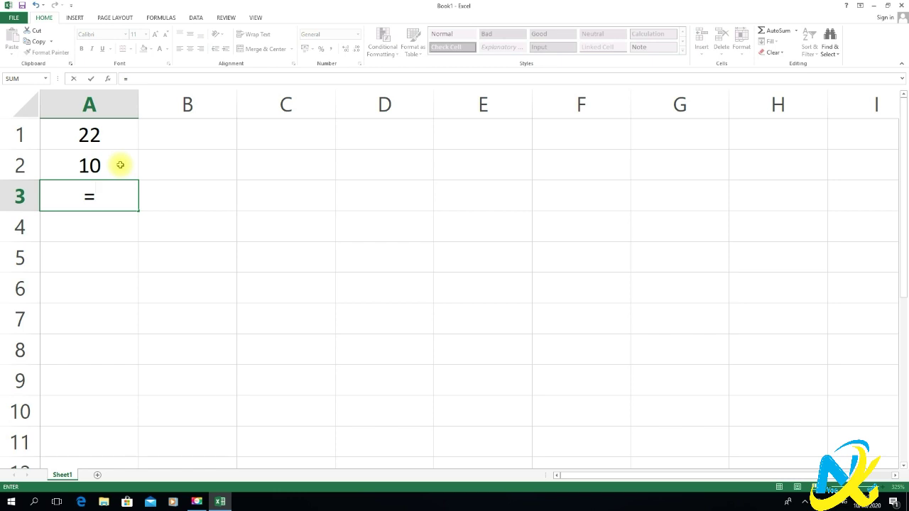
pyautogui.write('12*2')
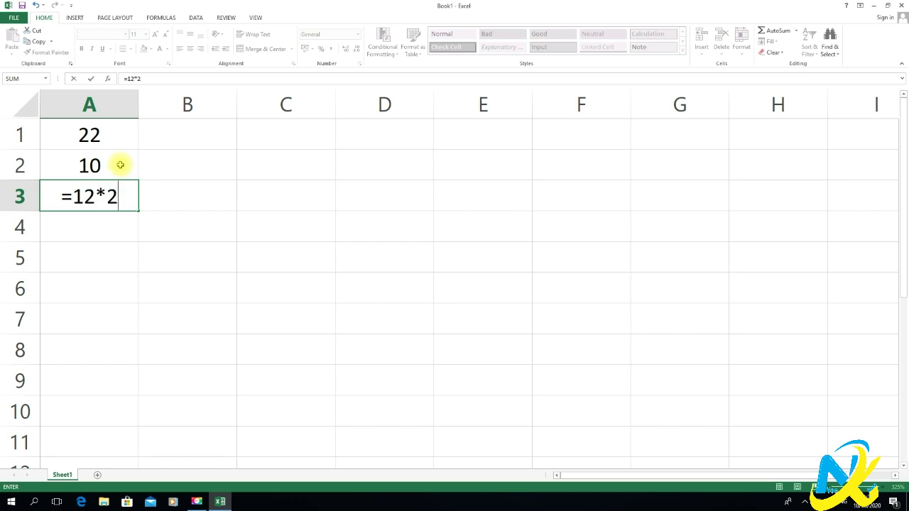
pyautogui.press('Return')
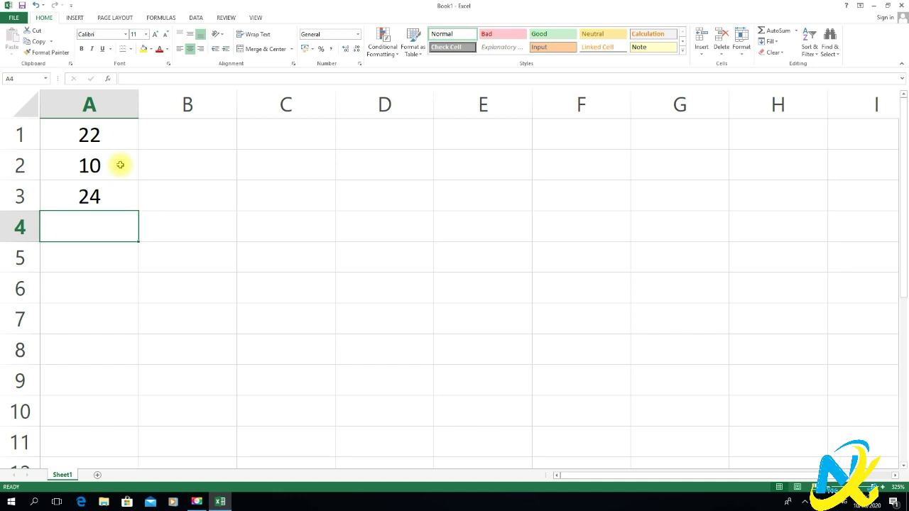
pyautogui.write('=12')
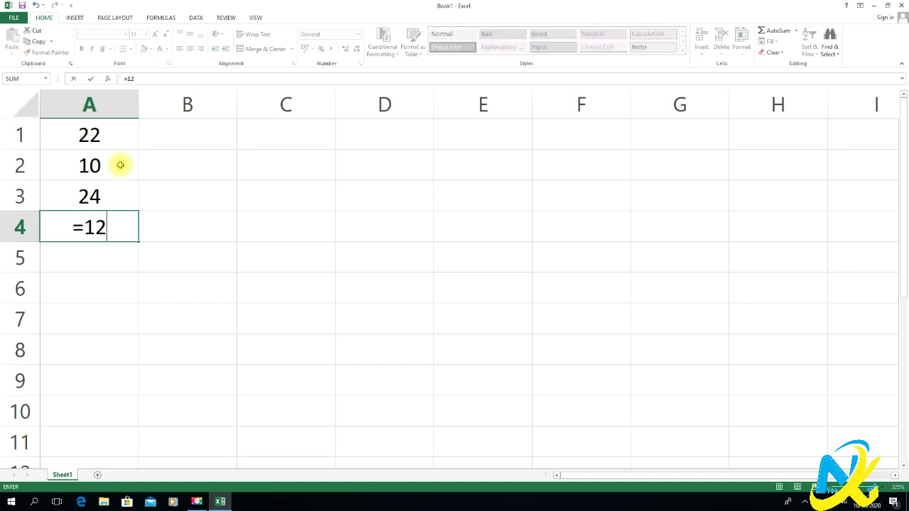
pyautogui.write('/2')
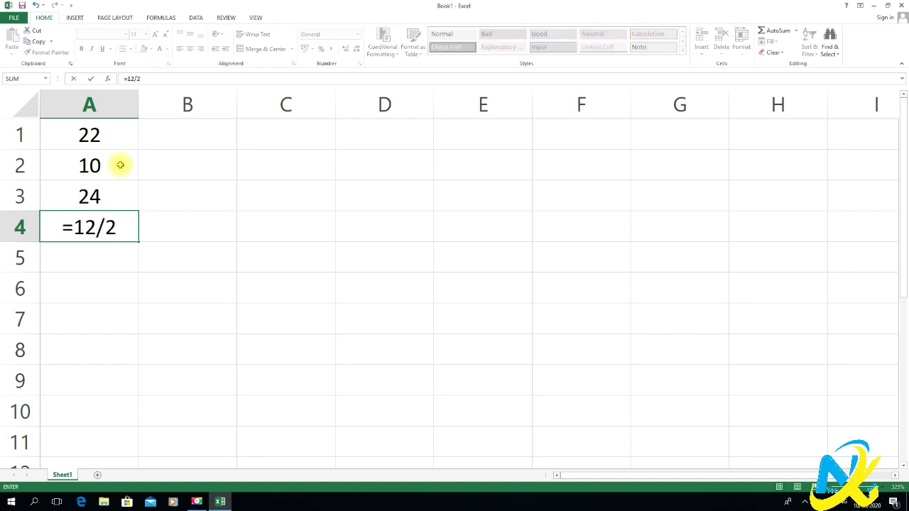
pyautogui.press('Return')
# Label the results in cells B1 to B4 with the operators +, -, * and /.
pyautogui.doubleClick(178, 132)
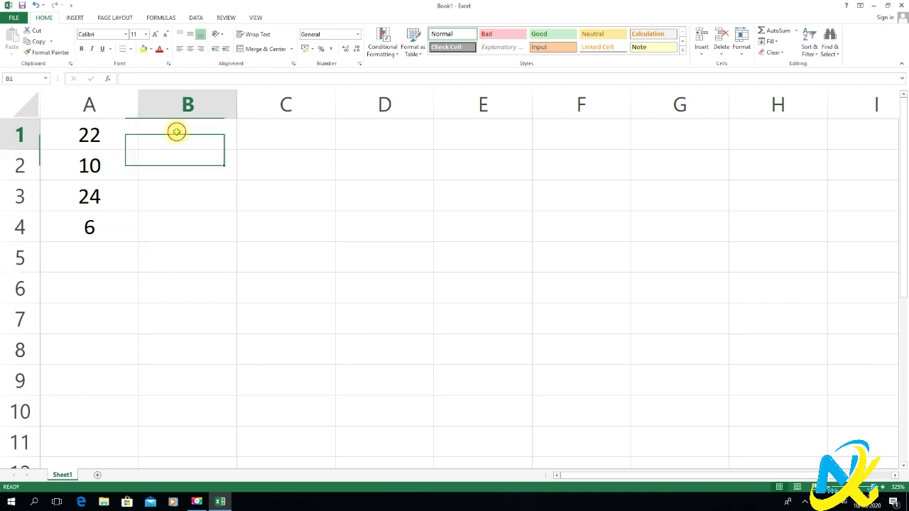
pyautogui.write('+')
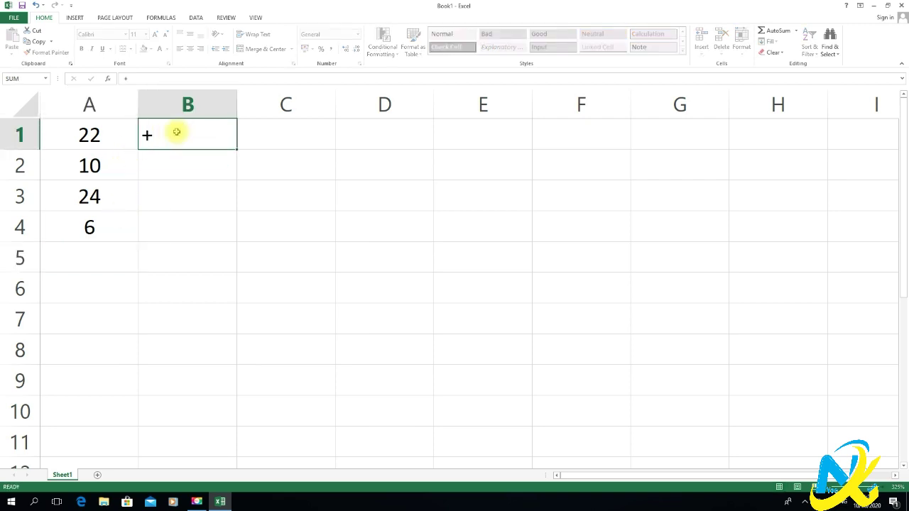
pyautogui.press('Return')
pyautogui.write('-')
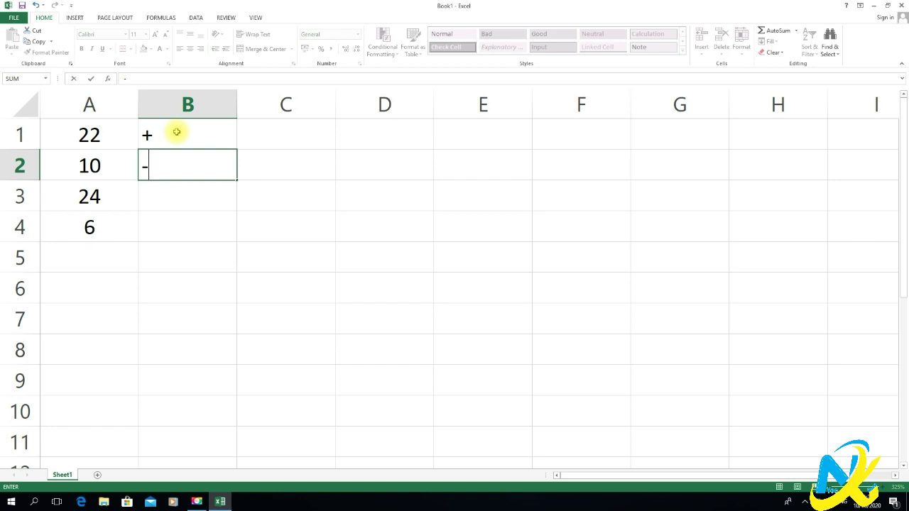
pyautogui.press('Return')
pyautogui.write('*')
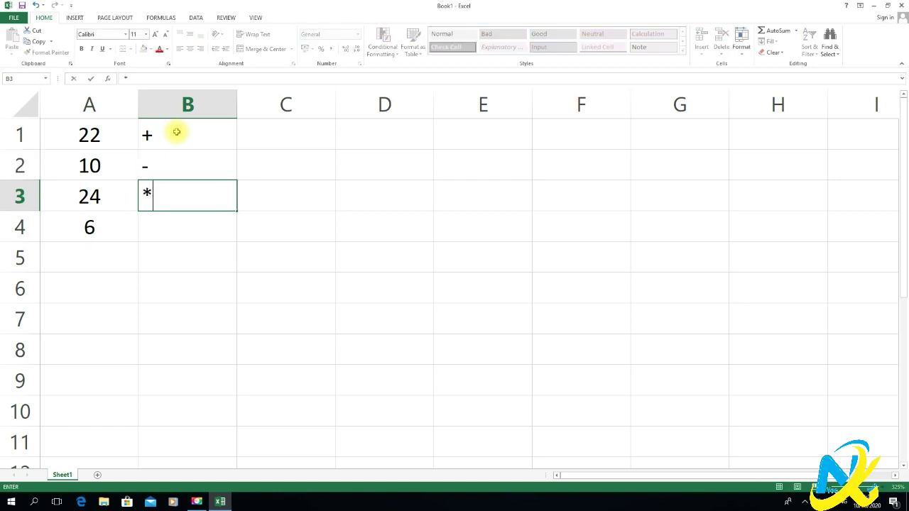
pyautogui.press('Return')
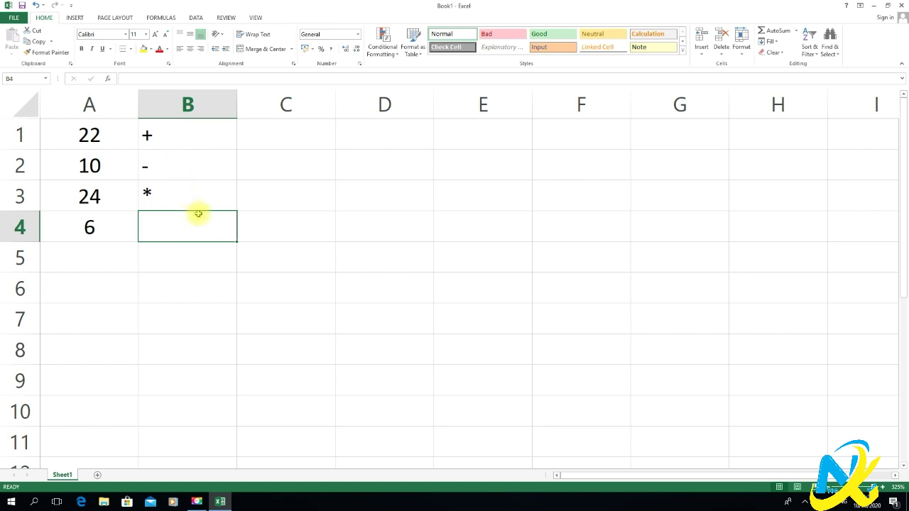
pyautogui.write('/')
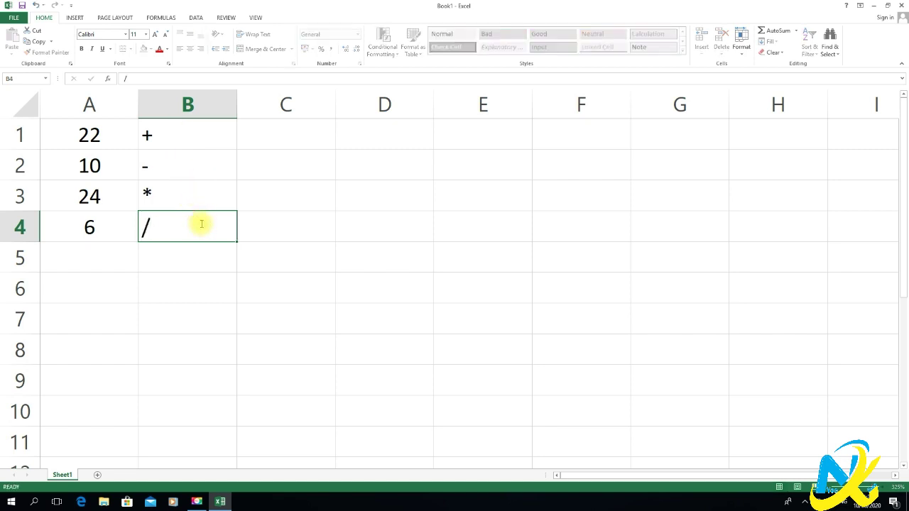
pyautogui.press('Return')
pyautogui.click(271, 313)
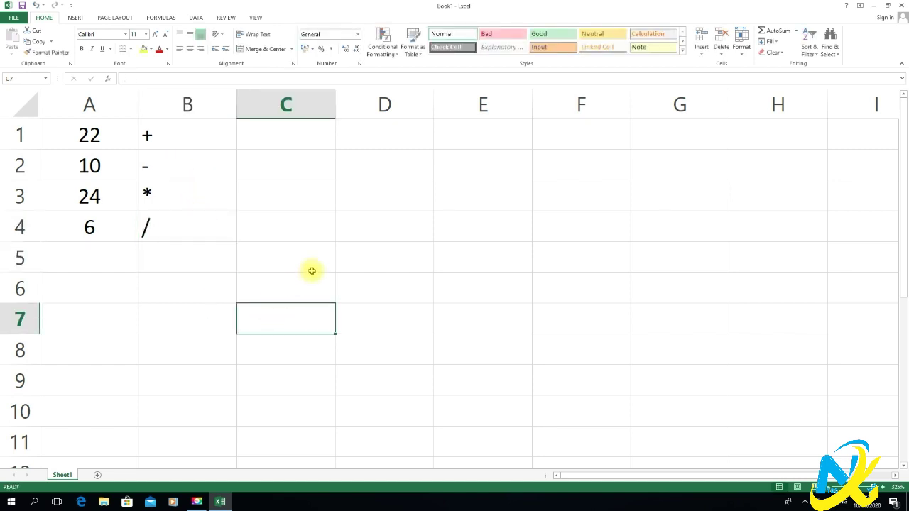
# Enter 12+12 in cell C1 without a leading equals sign.
pyautogui.click(314, 139)
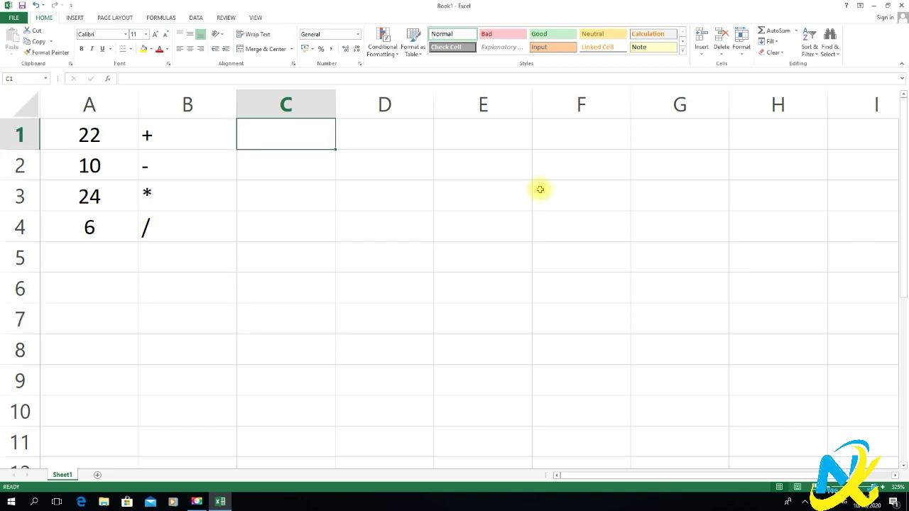
pyautogui.write('12+')
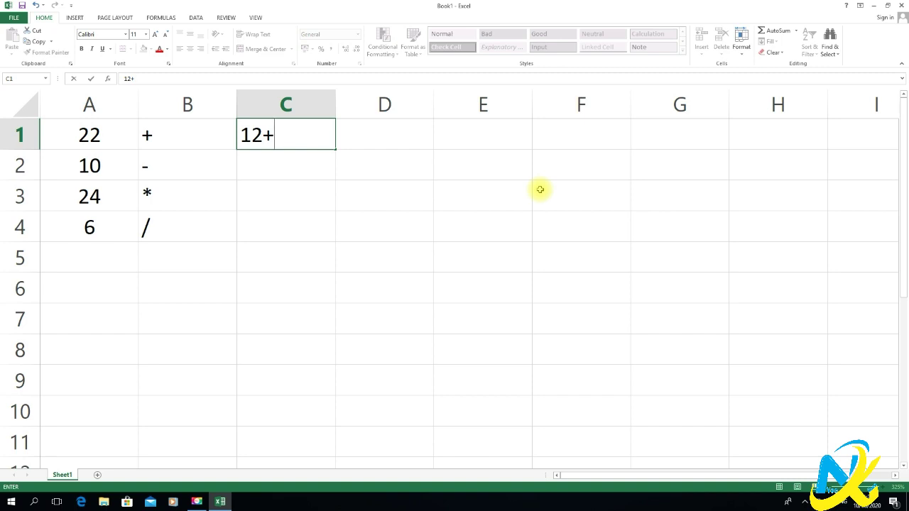
pyautogui.write('12')
pyautogui.press('Return')
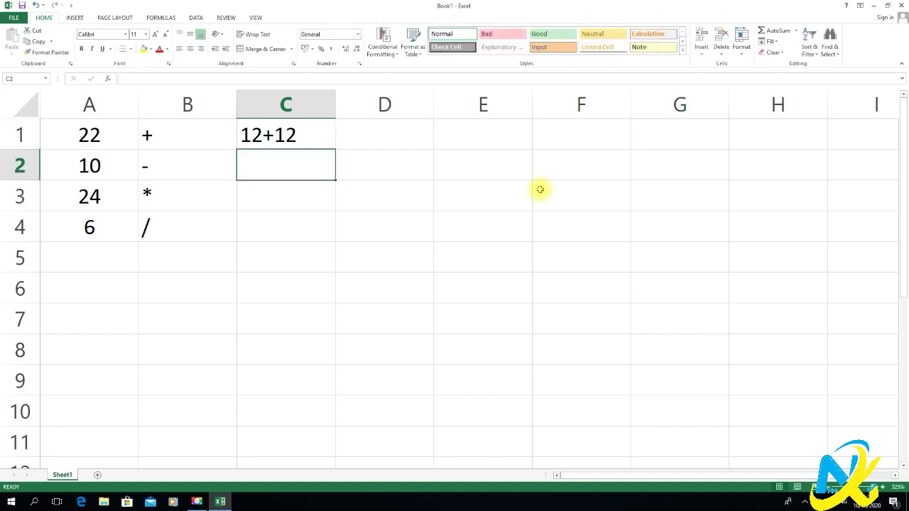
pyautogui.click(270, 135)
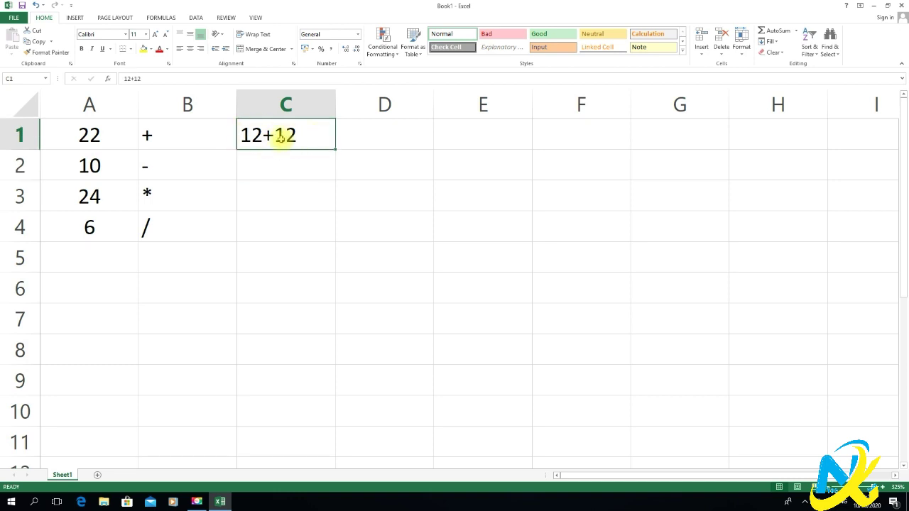
pyautogui.click(287, 168)
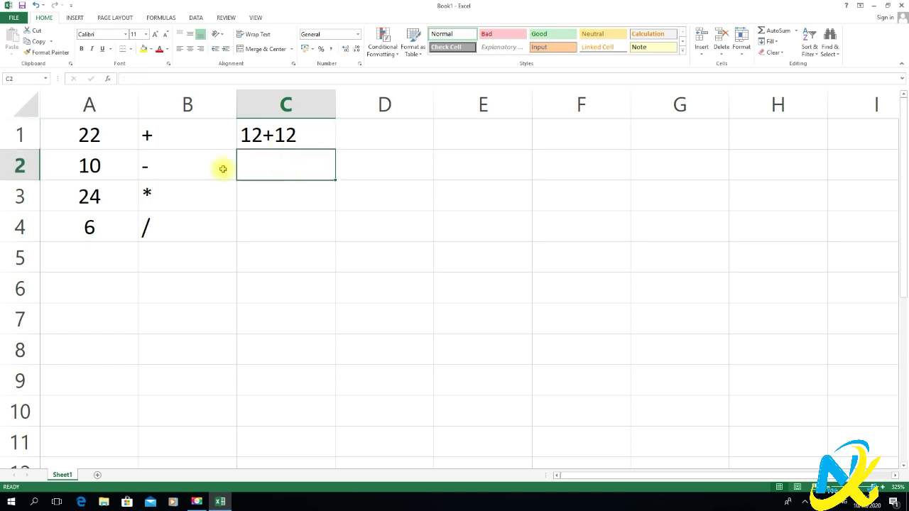
# Add an equals sign at the start of cell C1 so it holds the formula =12+12.
pyautogui.click(245, 135)
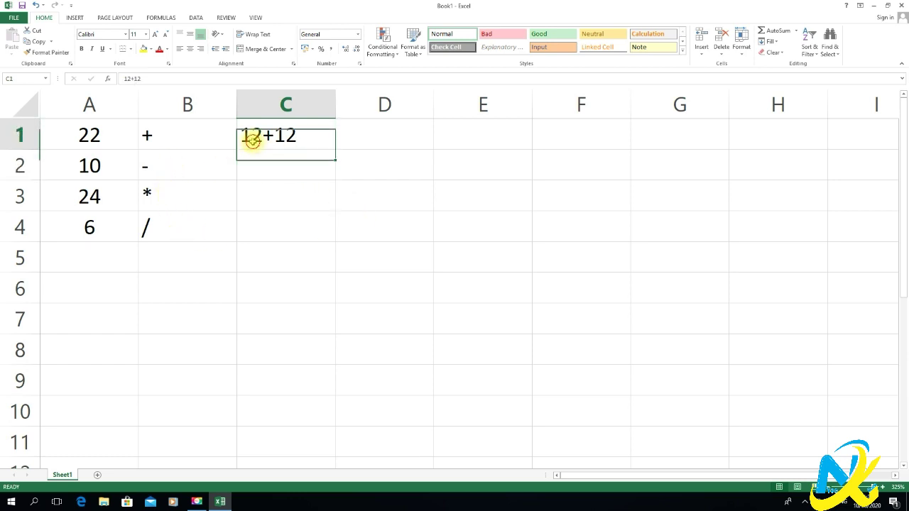
pyautogui.doubleClick(242, 135)
pyautogui.write('=')
pyautogui.press('Return')
pyautogui.click(332, 267)
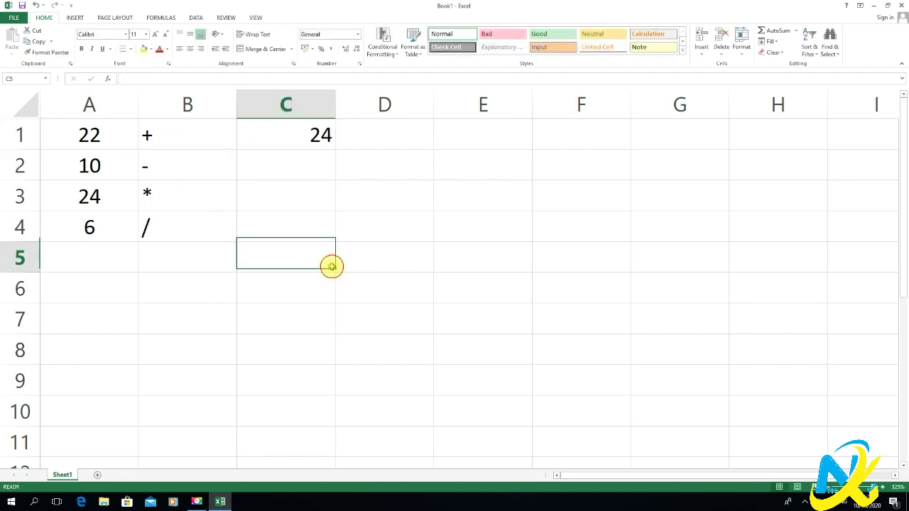
# Examine the formula behind the result in cell C1, both in the cell and in the formula bar.
pyautogui.click(302, 137)
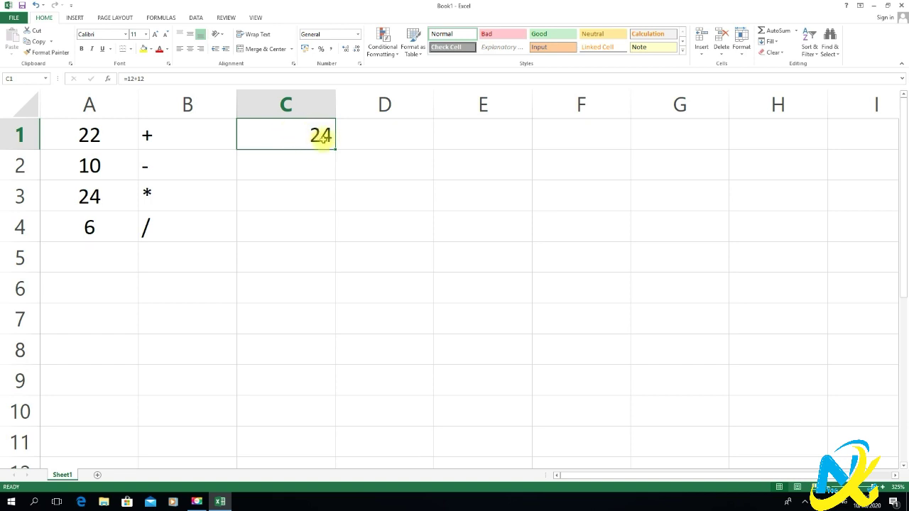
pyautogui.click(175, 76)
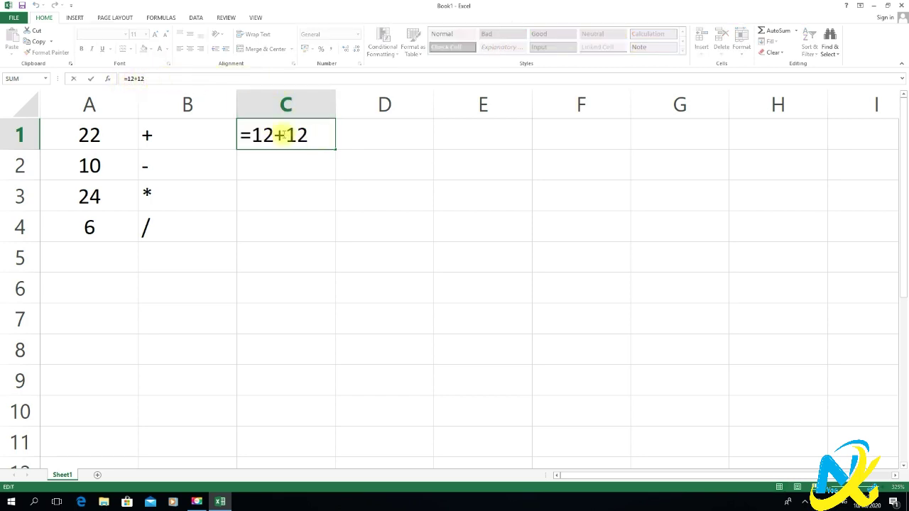
pyautogui.click(315, 172)
pyautogui.click(298, 135)
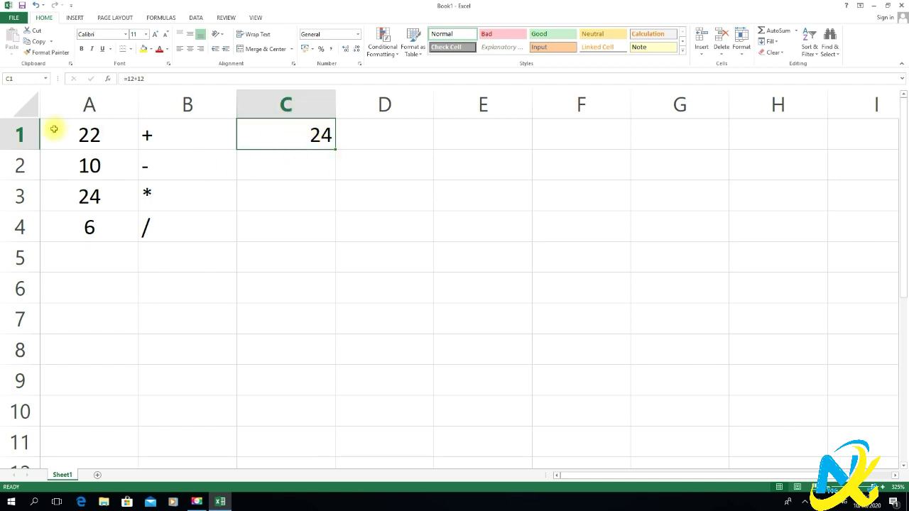
pyautogui.doubleClick(298, 135)
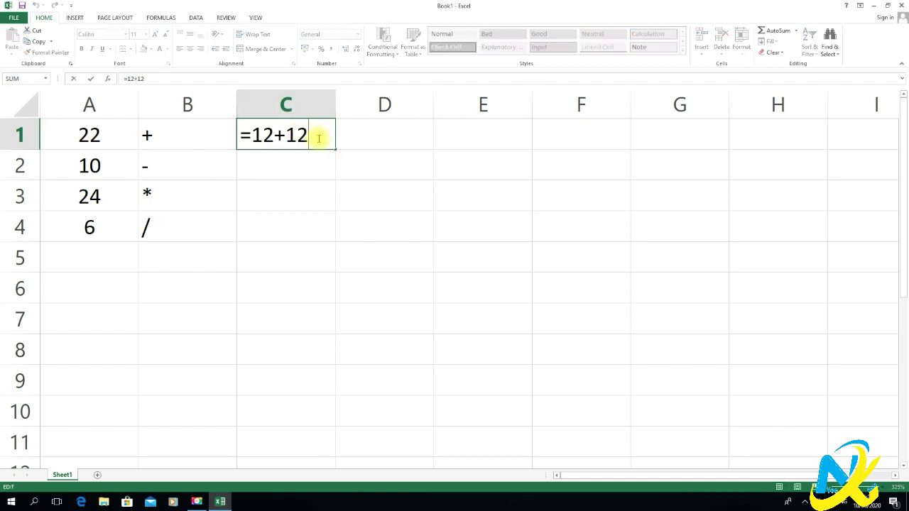
pyautogui.click(243, 132)
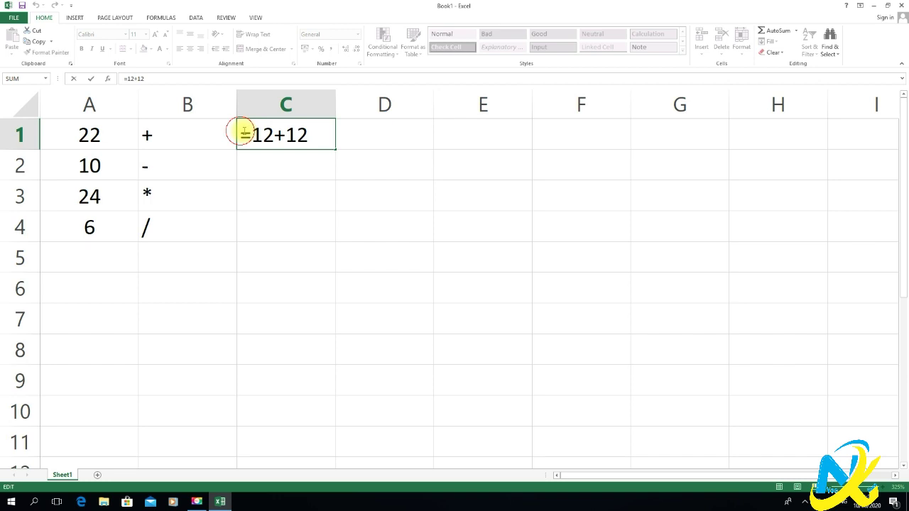
pyautogui.click(324, 136)
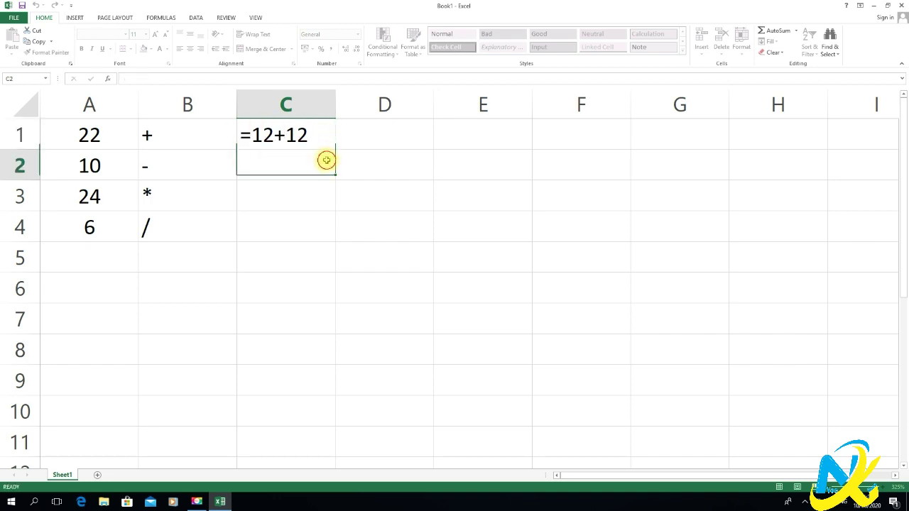
pyautogui.press('Return')
pyautogui.doubleClick(322, 132)
pyautogui.press('Tab')
pyautogui.click(316, 134)
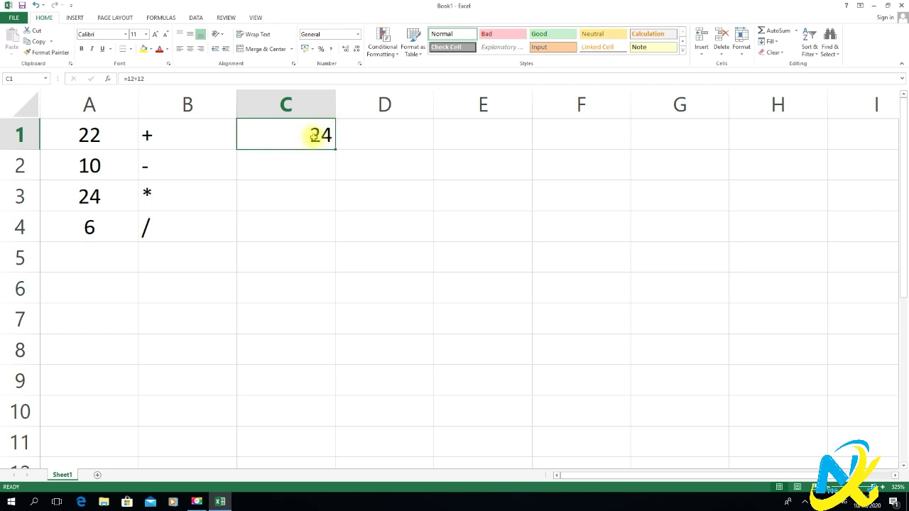
pyautogui.click(130, 78)
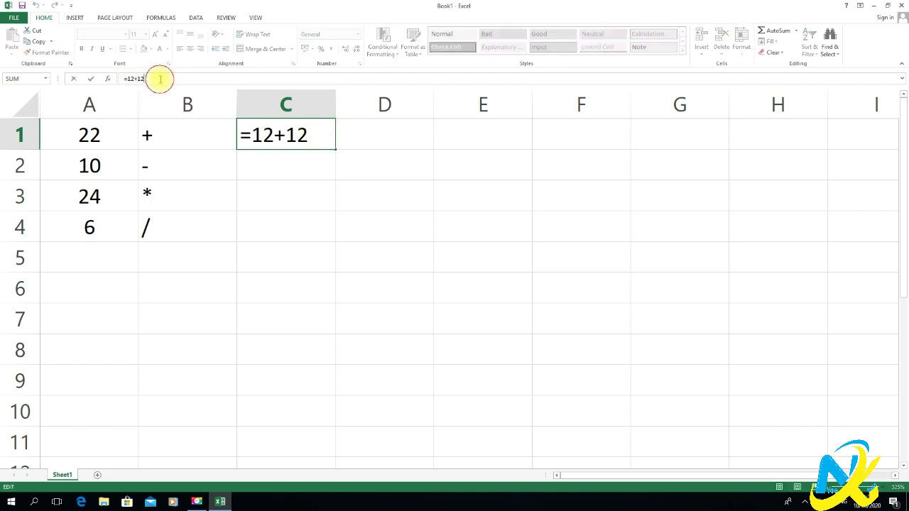
pyautogui.press('Return')
pyautogui.click(319, 309)
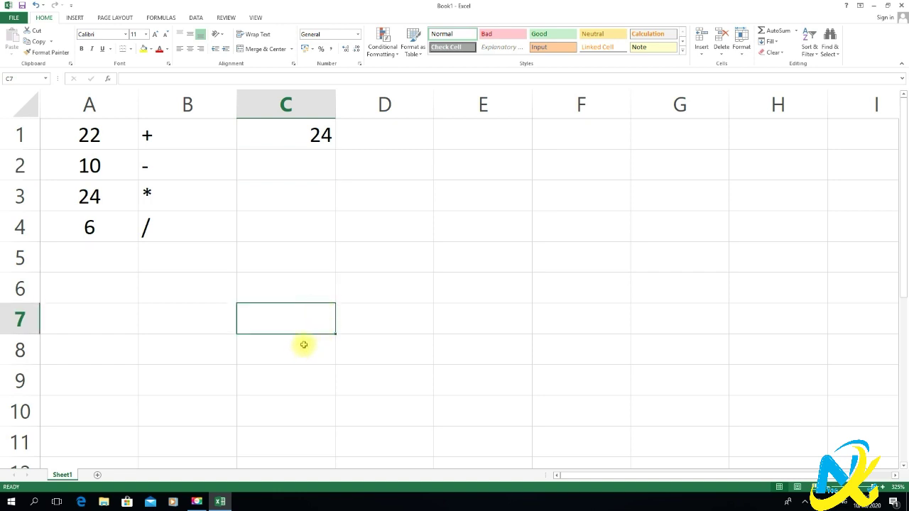
pyautogui.click(296, 191)
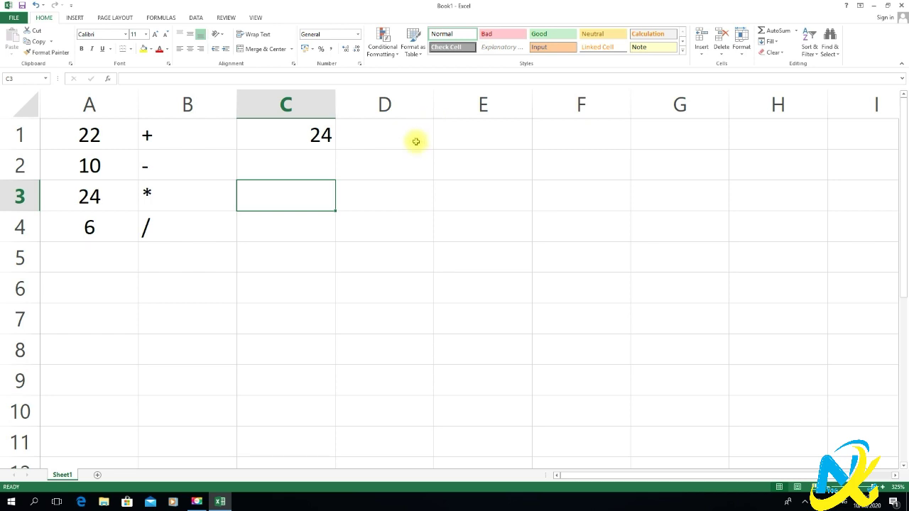
# Enter the formula =A1+C1 in cell E1, adding the two cells by reference.
pyautogui.click(453, 136)
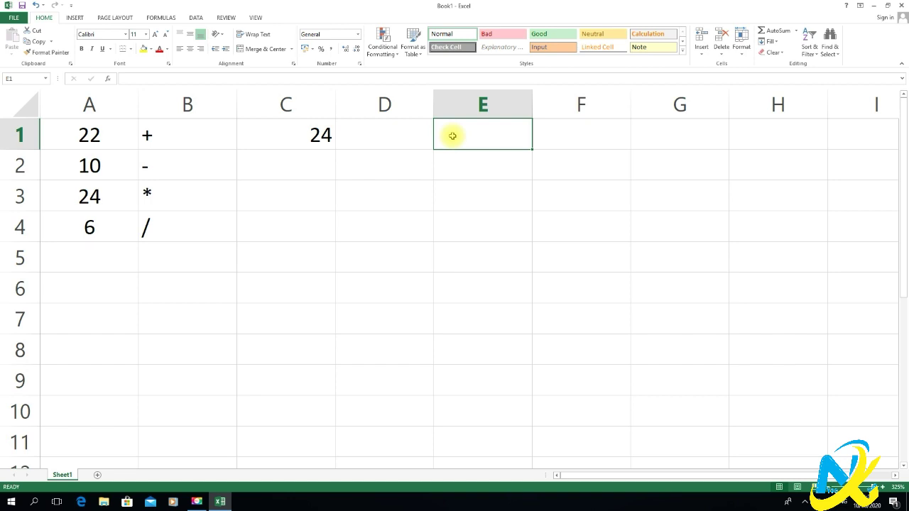
pyautogui.write('=')
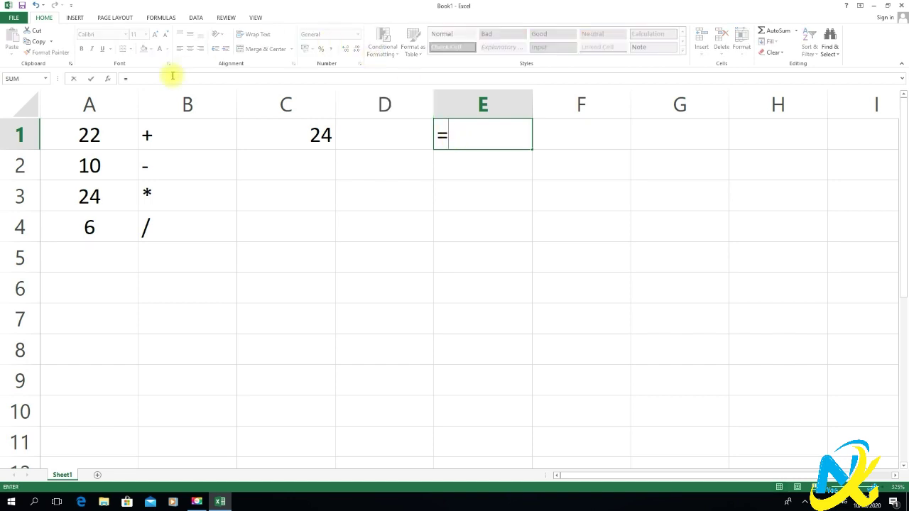
pyautogui.click(117, 133)
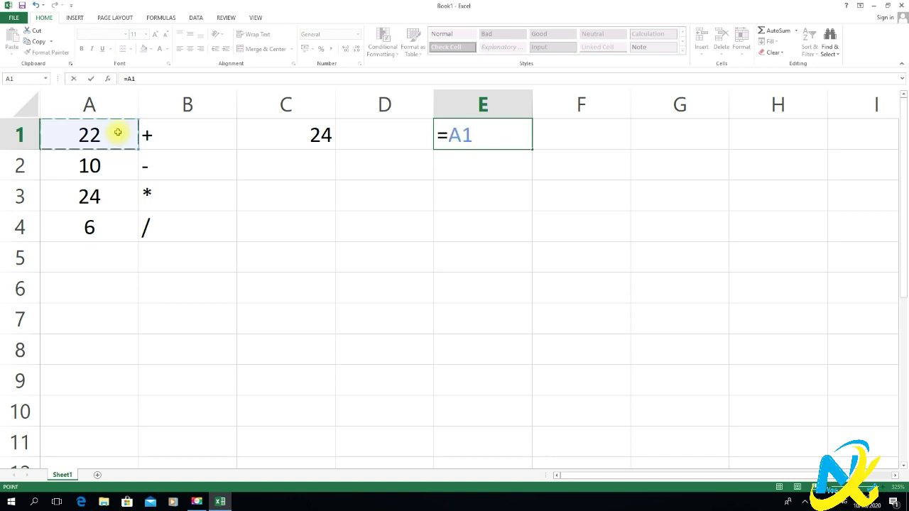
pyautogui.write('+')
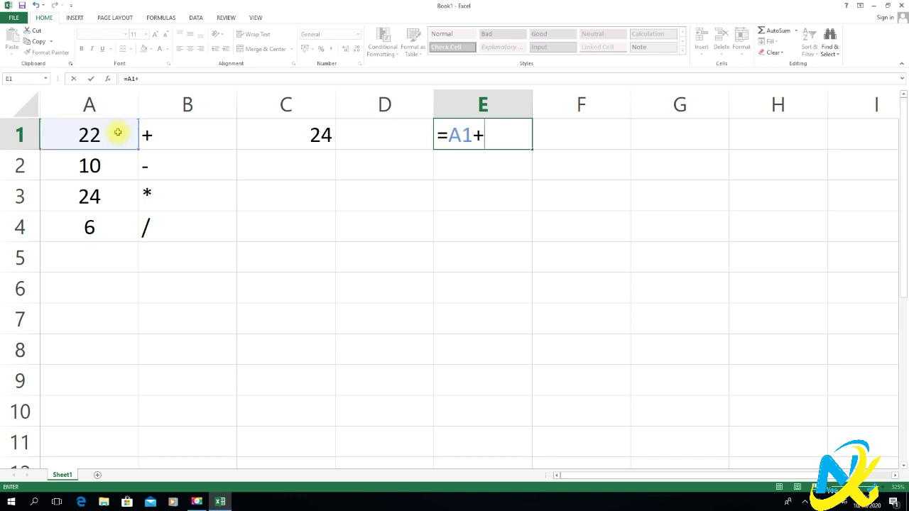
pyautogui.click(316, 132)
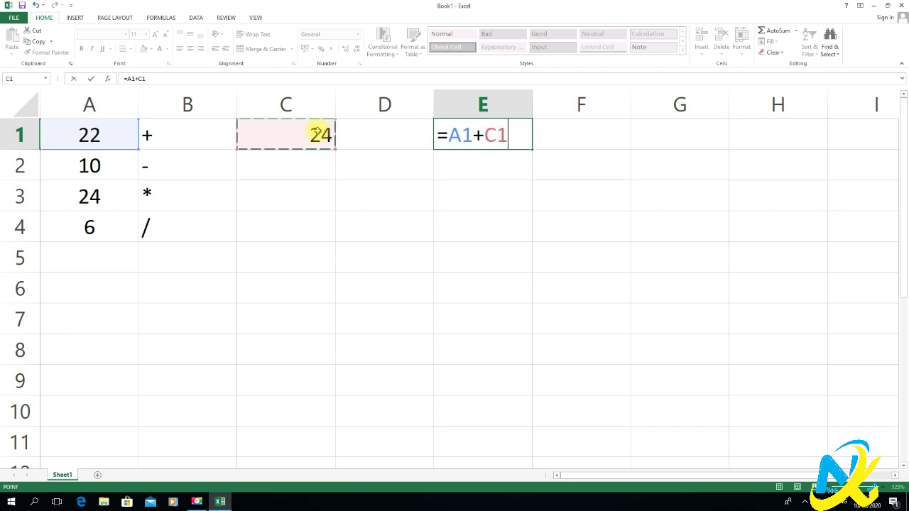
pyautogui.press('Return')
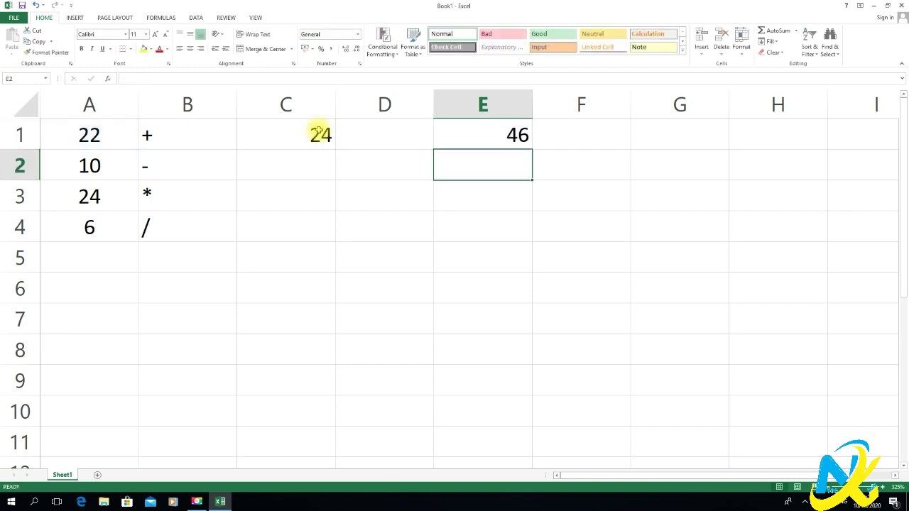
# Examine the equals sign and the cell references in the formula of cell E1.
pyautogui.click(464, 142)
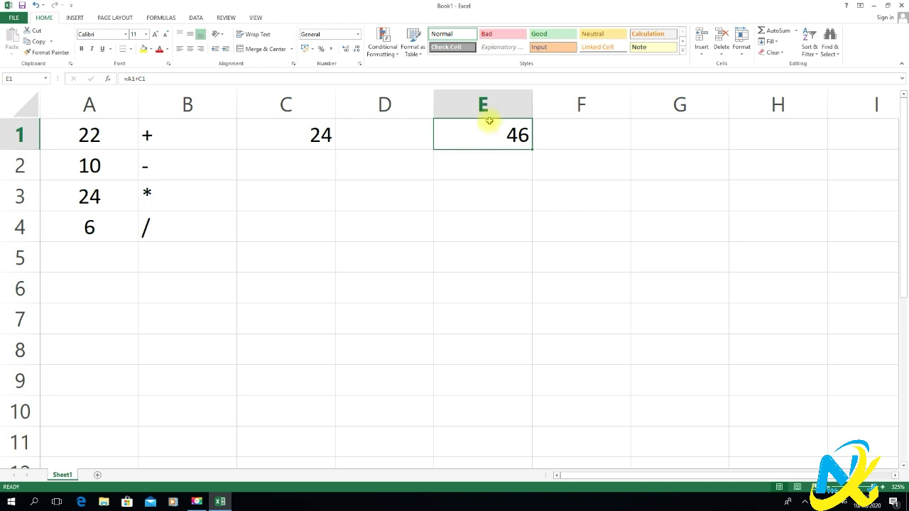
pyautogui.doubleClick(477, 132)
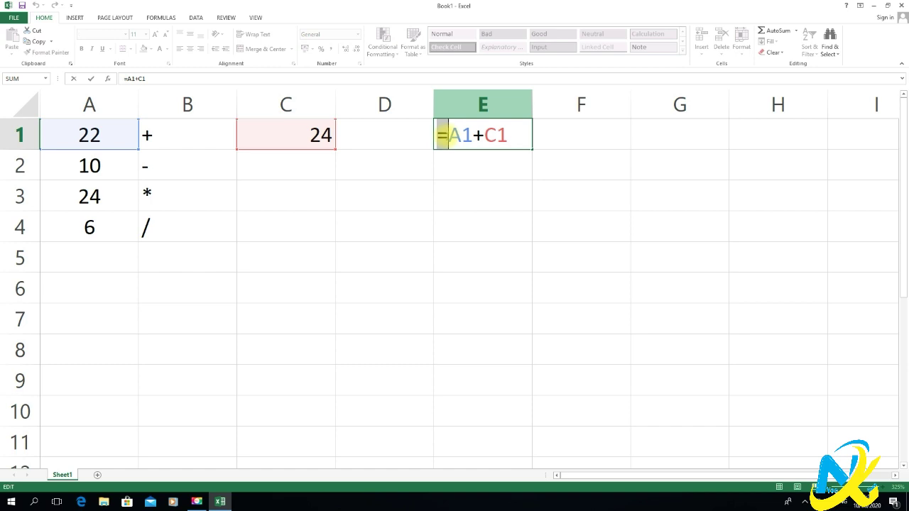
pyautogui.moveTo(449, 135); pyautogui.dragTo(512, 133)
pyautogui.click(485, 135)
pyautogui.press('Return')
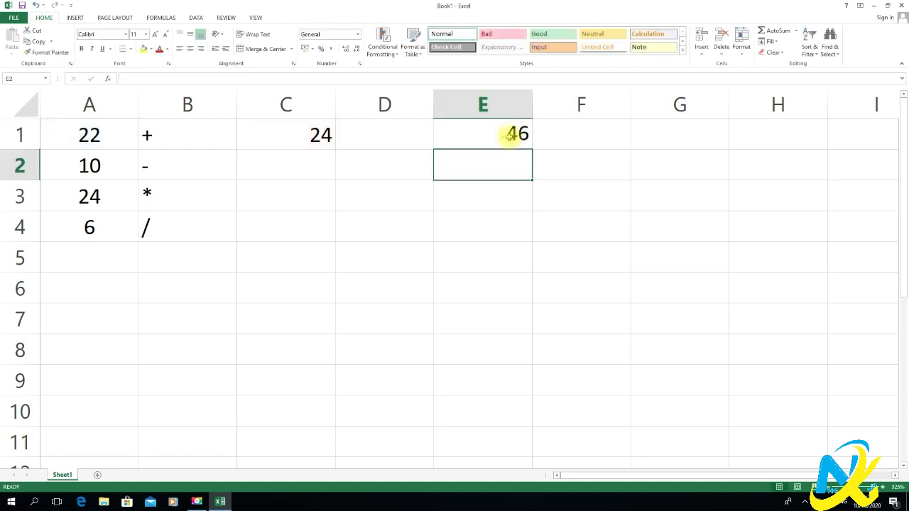
pyautogui.click(508, 138)
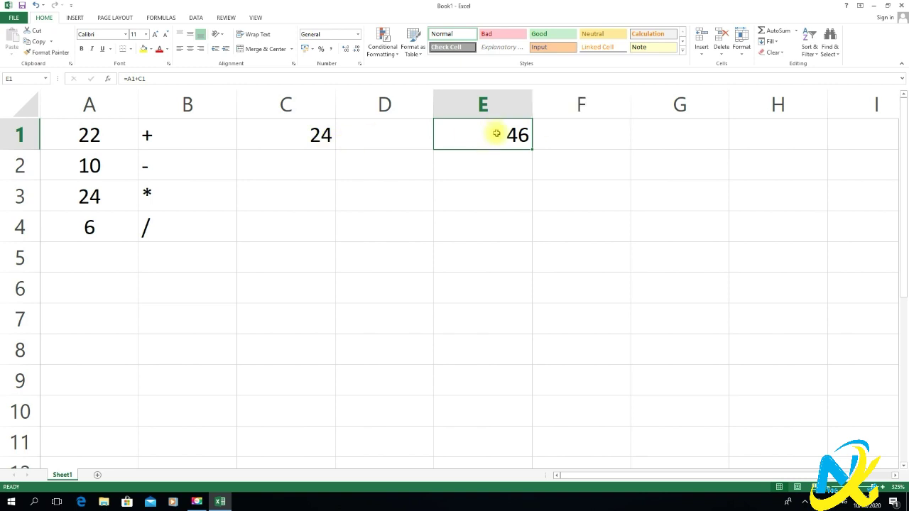
pyautogui.click(298, 162)
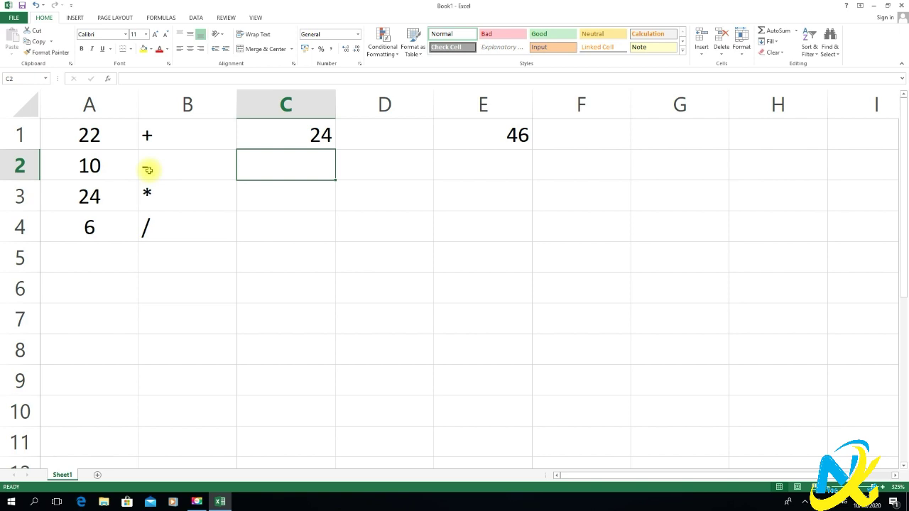
# Enter the formula =10-2 in cell C2, next to the minus sign label.
pyautogui.doubleClick(331, 165)
pyautogui.click(299, 160)
pyautogui.click(282, 138)
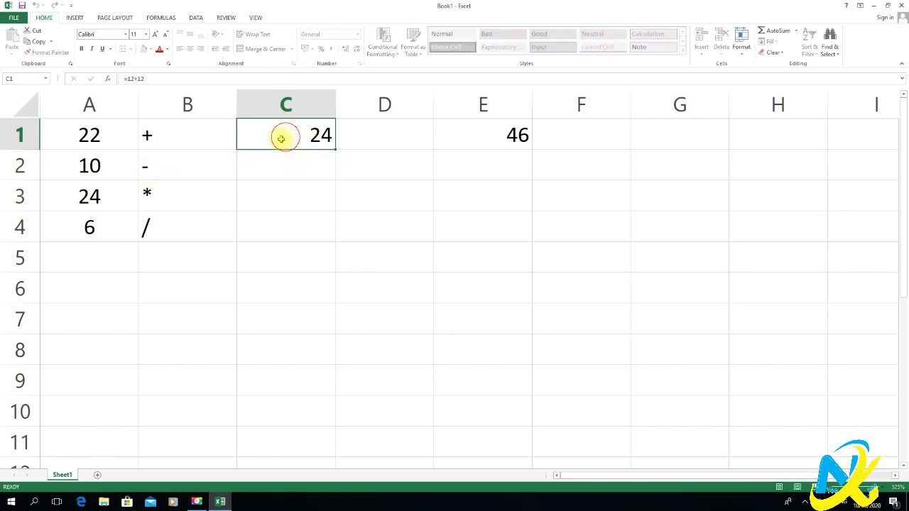
pyautogui.click(95, 171)
pyautogui.click(319, 162)
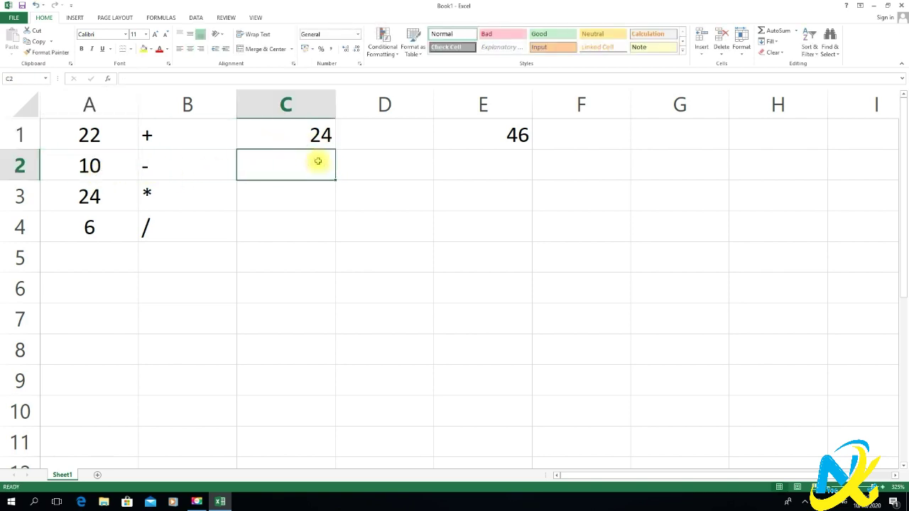
pyautogui.write('=')
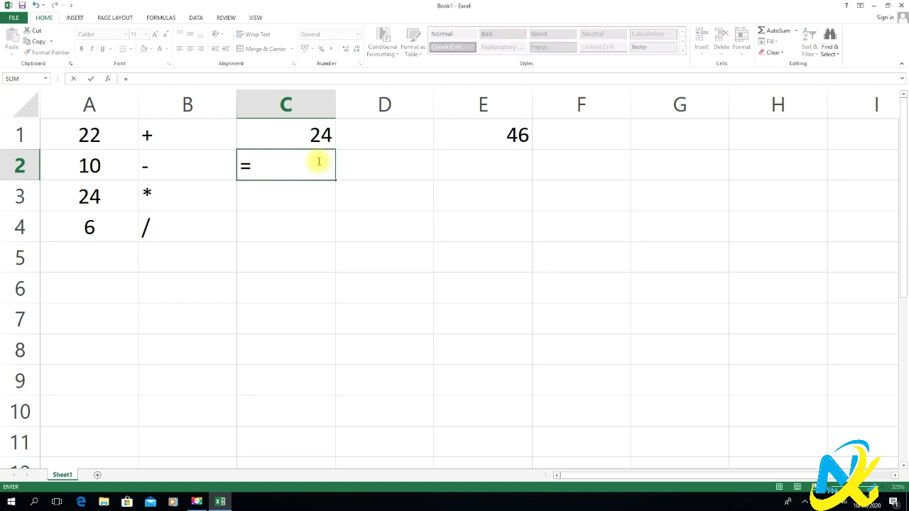
pyautogui.write('10-2')
pyautogui.press('Return')
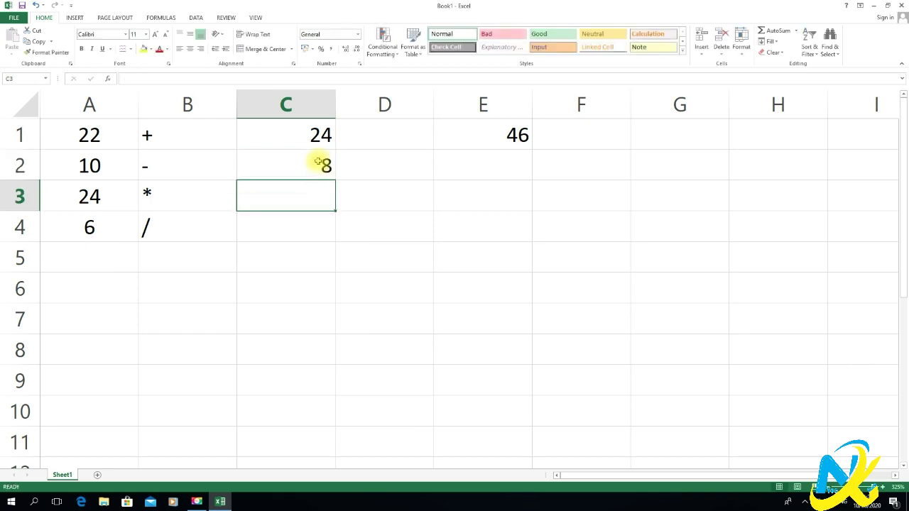
pyautogui.click(319, 163)
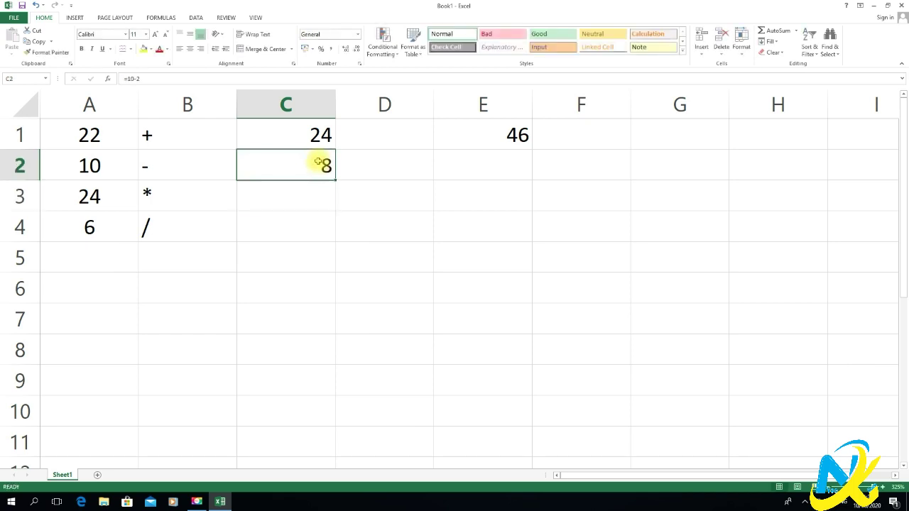
# Enter the formula =A2-C2 in cell E2, subtracting one cell from the other by reference.
pyautogui.click(458, 175)
pyautogui.write('=')
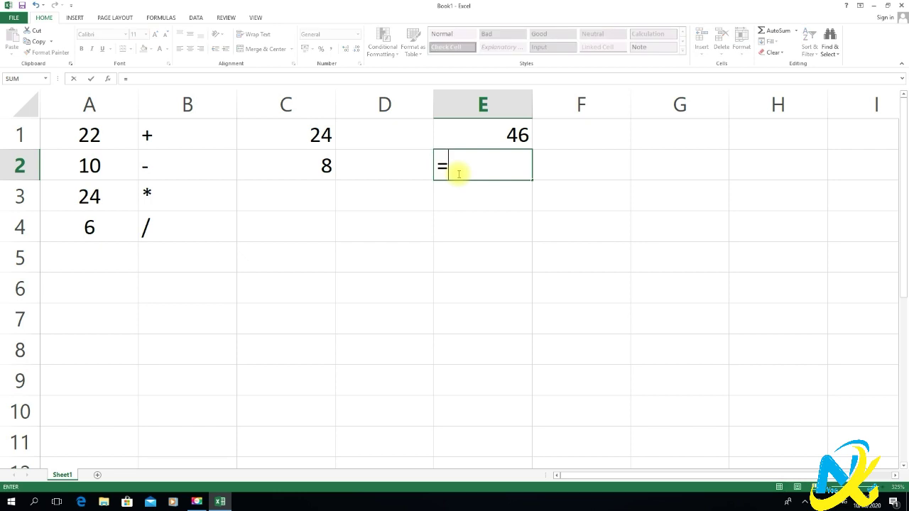
pyautogui.click(115, 162)
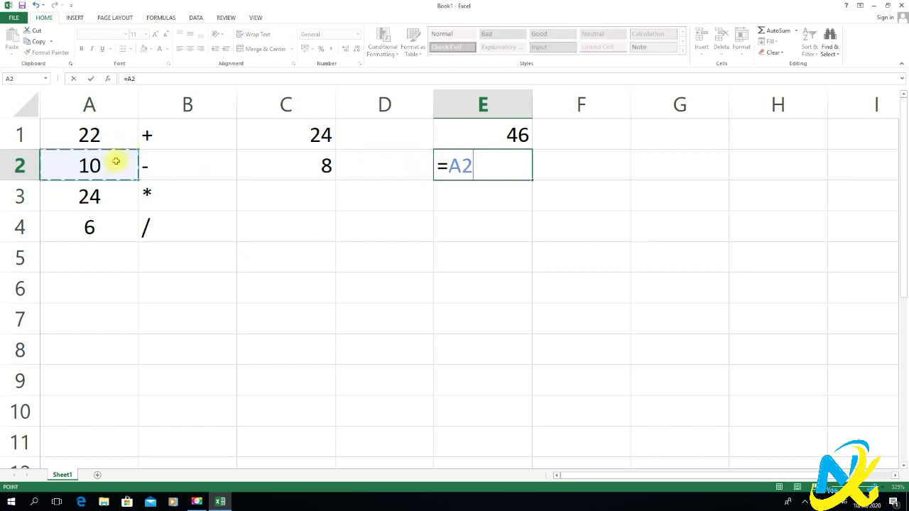
pyautogui.write('-')
pyautogui.click(311, 162)
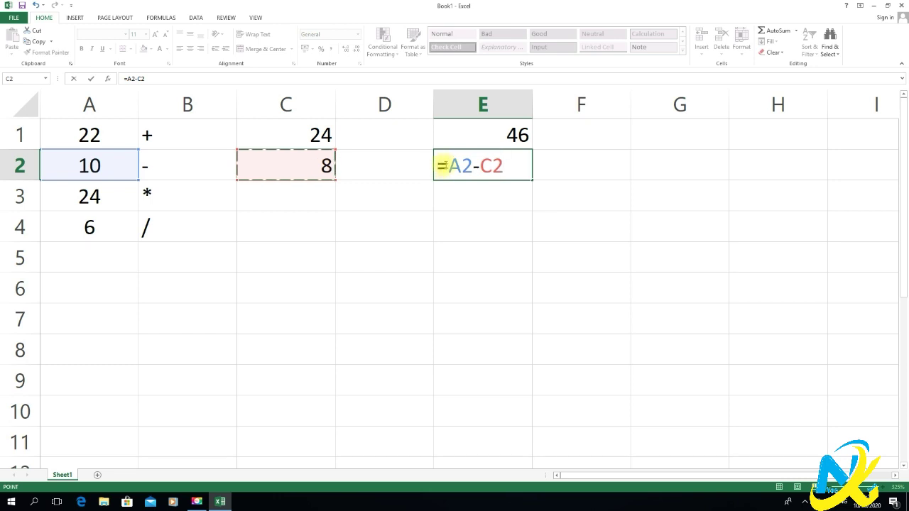
pyautogui.moveTo(451, 166); pyautogui.dragTo(505, 164)
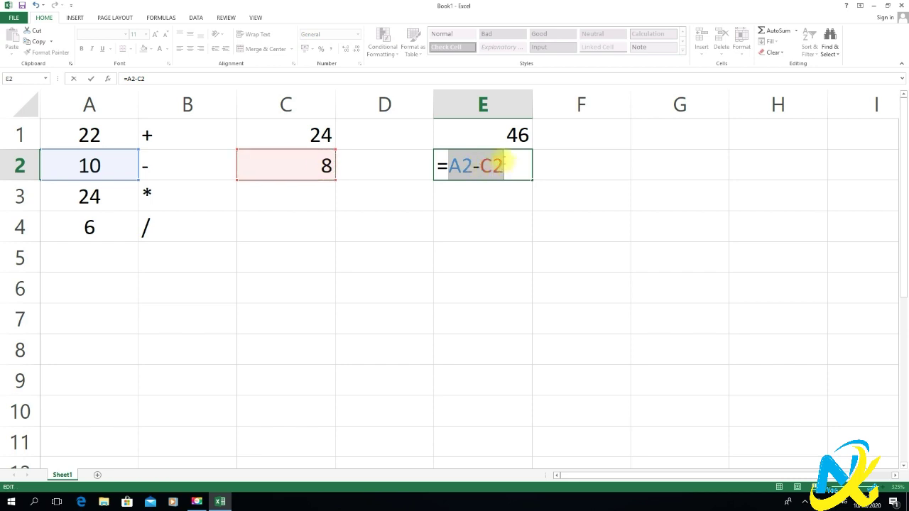
pyautogui.press('Return')
pyautogui.click(501, 162)
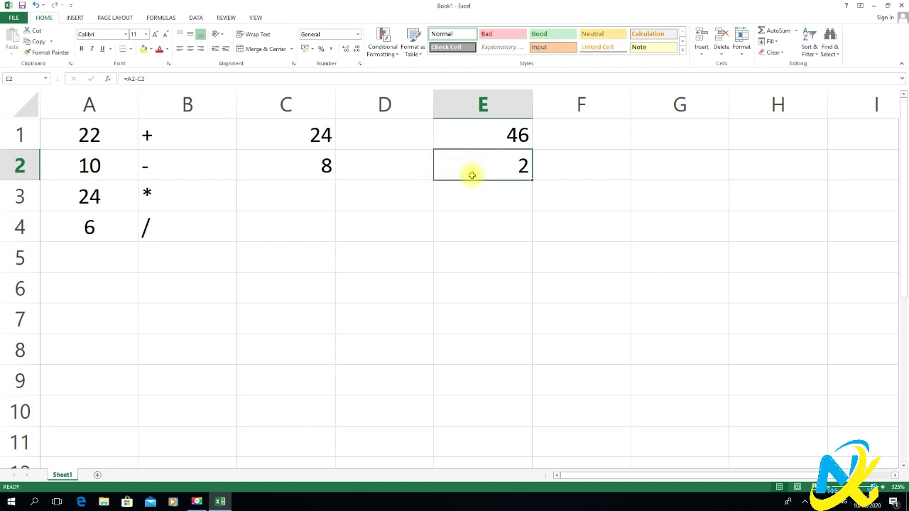
# Enter the formula =A3*2 in cell C3, next to the asterisk label.
pyautogui.click(317, 199)
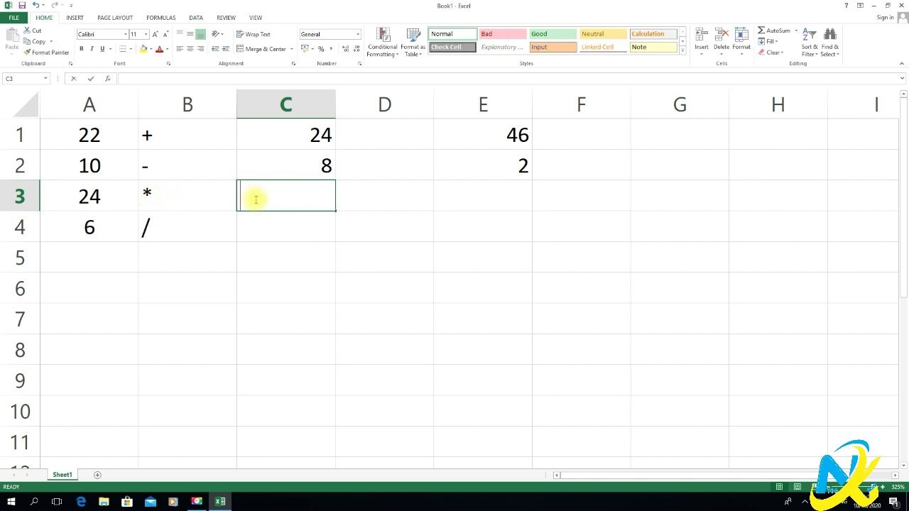
pyautogui.write('=')
pyautogui.press('Left')
pyautogui.press('Left')
pyautogui.write('*2')
pyautogui.press('Return')
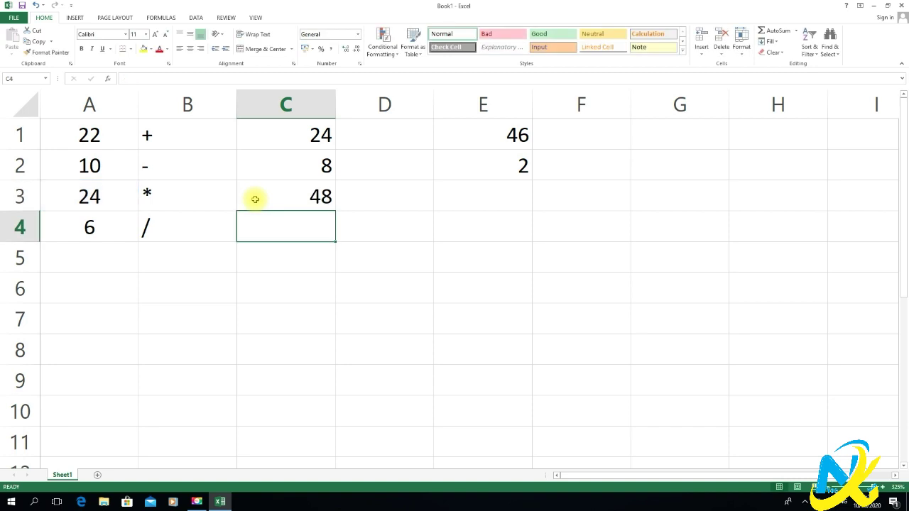
pyautogui.click(315, 197)
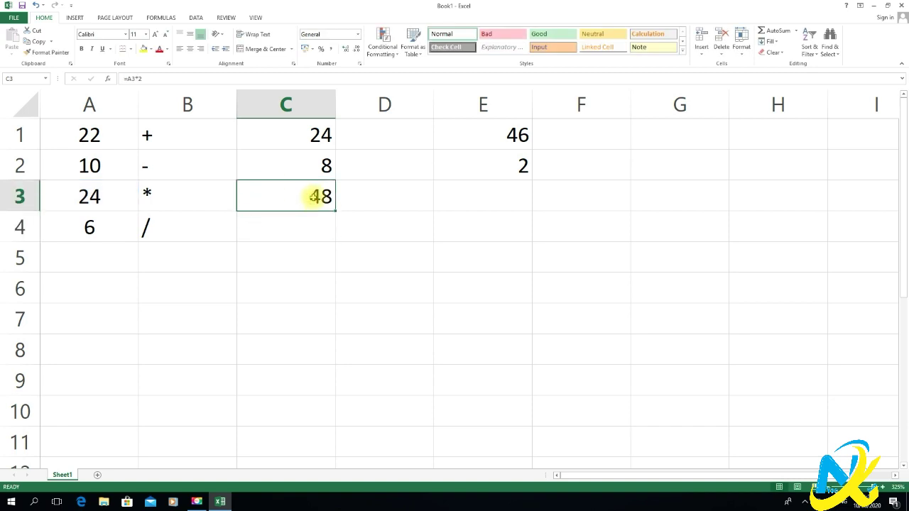
# Enter the formula =A3*C3 in cell E3, multiplying the two cells by reference.
pyautogui.click(487, 196)
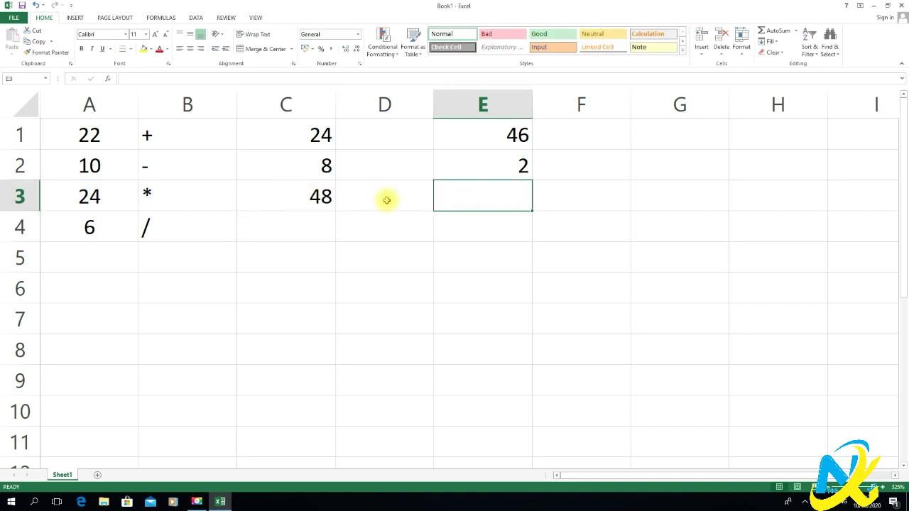
pyautogui.write('=')
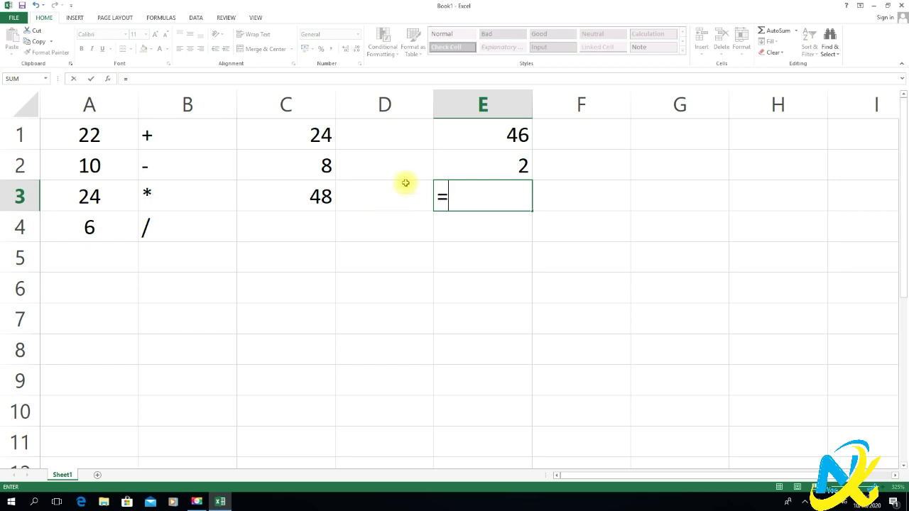
pyautogui.click(96, 194)
pyautogui.write('*')
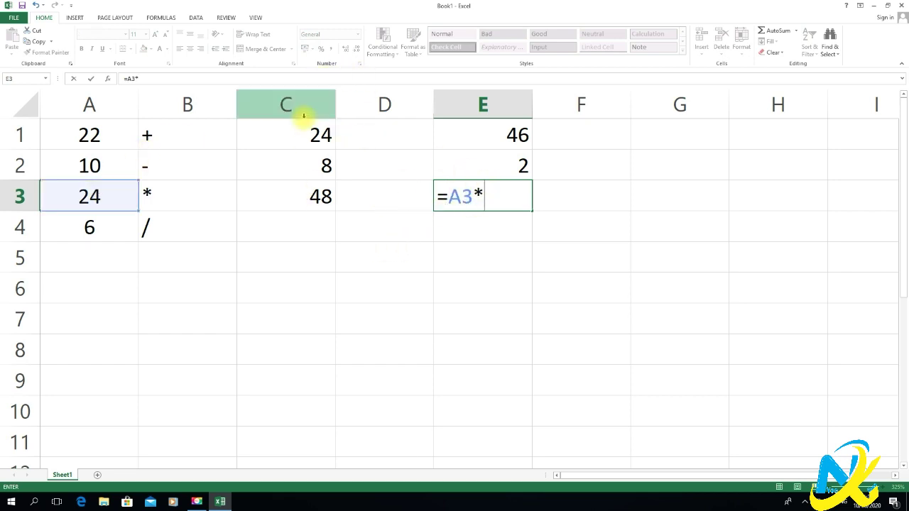
pyautogui.click(301, 194)
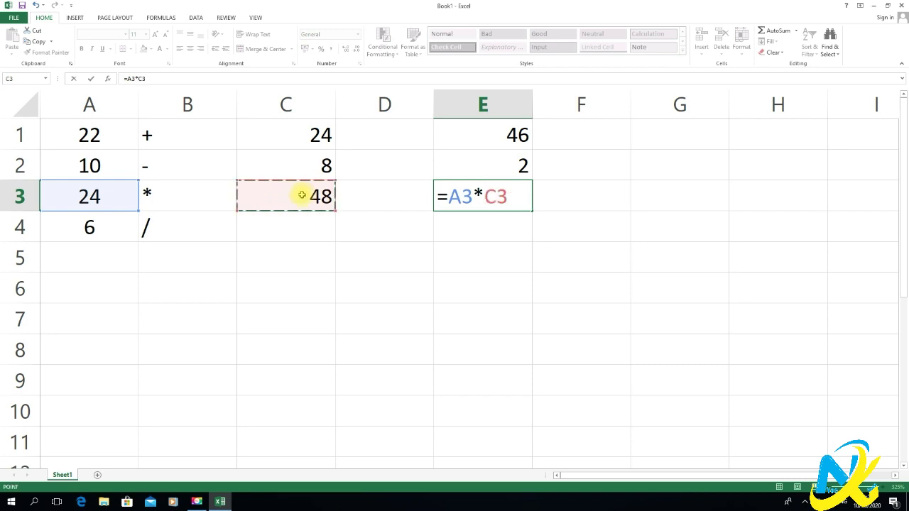
pyautogui.press('Return')
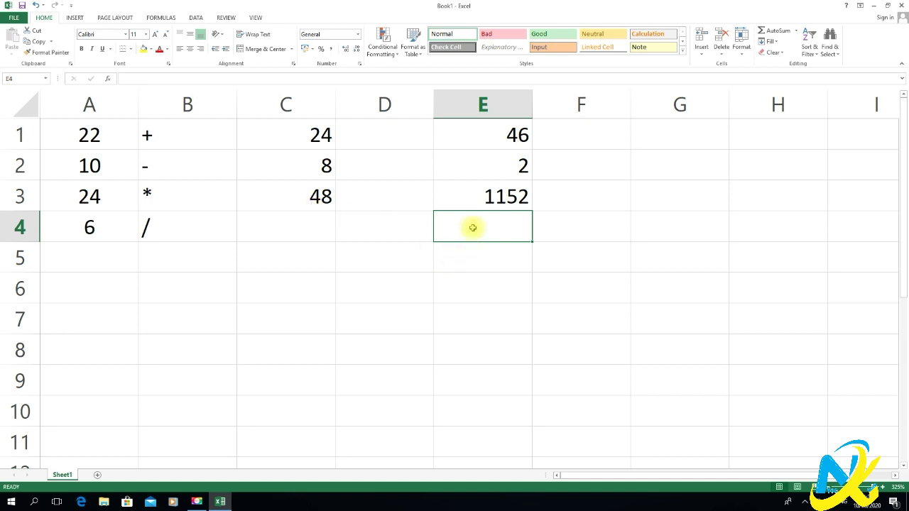
# Enter the formula =A4/2 in cell C4, next to the slash label.
pyautogui.click(302, 222)
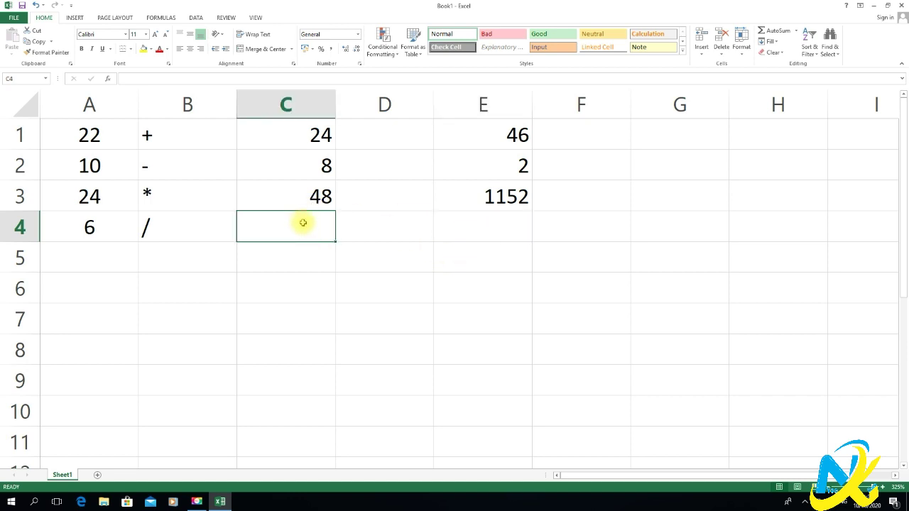
pyautogui.write('=')
pyautogui.press('Left')
pyautogui.press('Left')
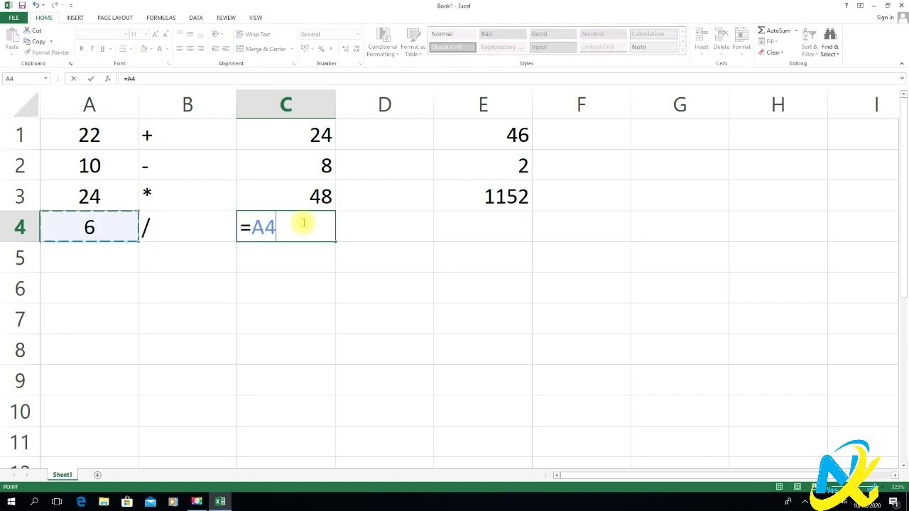
pyautogui.write('/2')
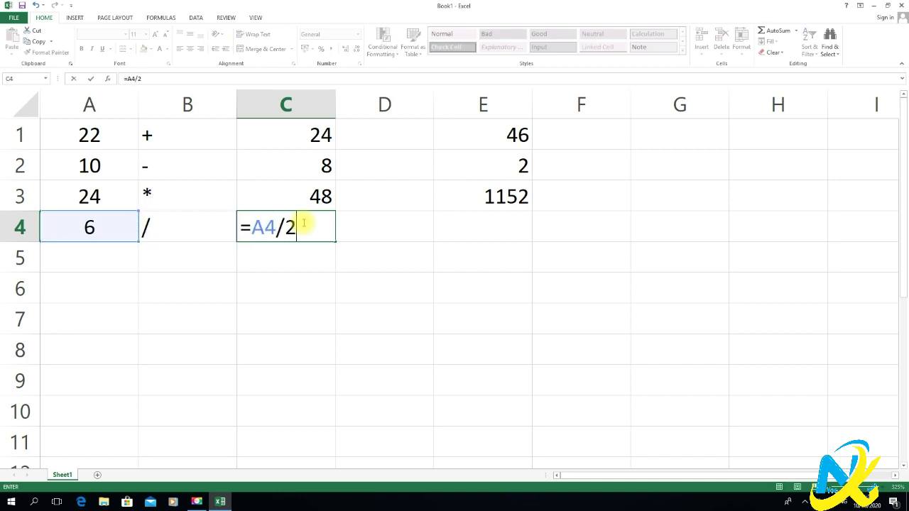
pyautogui.press('Return')
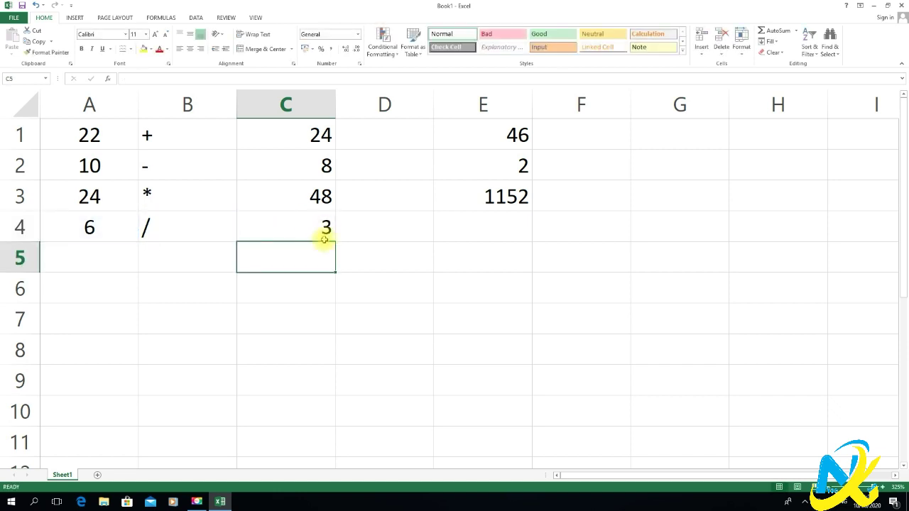
# Enter the formula =A4/C4 in cell E4, picking the two referenced cells on the sheet.
pyautogui.click(518, 227)
pyautogui.write('=')
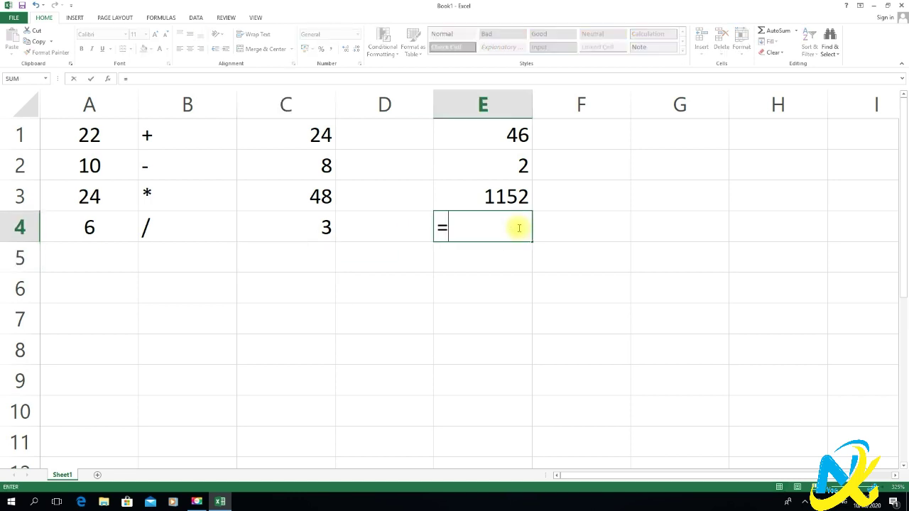
pyautogui.write('a')
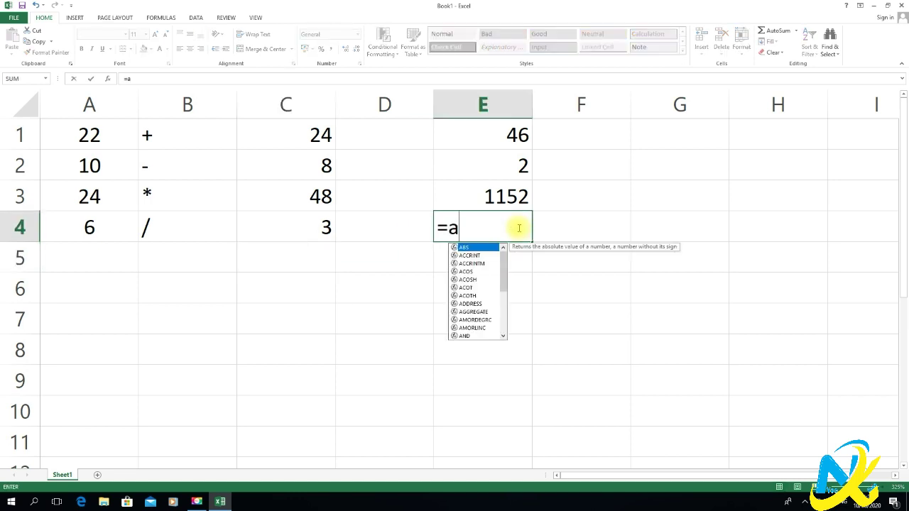
pyautogui.write('4/c4')
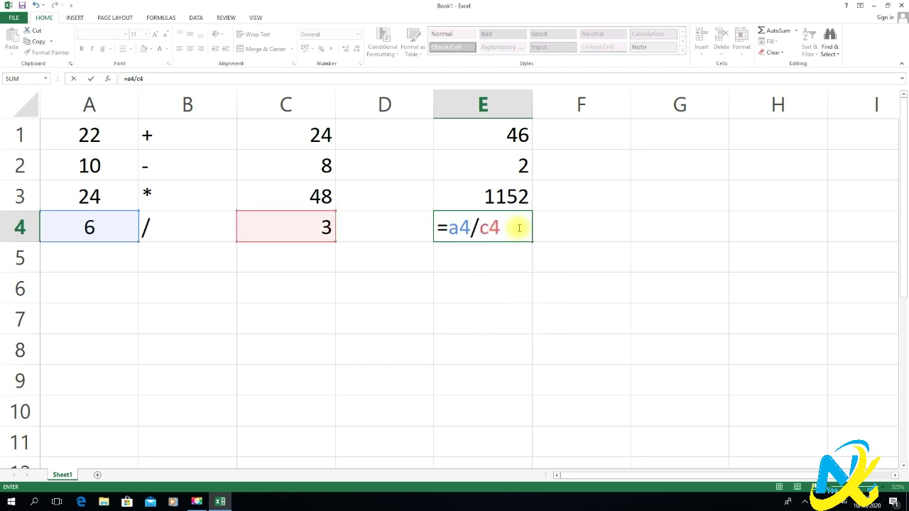
pyautogui.press('BackSpace')
pyautogui.press('BackSpace')
pyautogui.press('BackSpace')
pyautogui.press('BackSpace')
pyautogui.press('BackSpace')
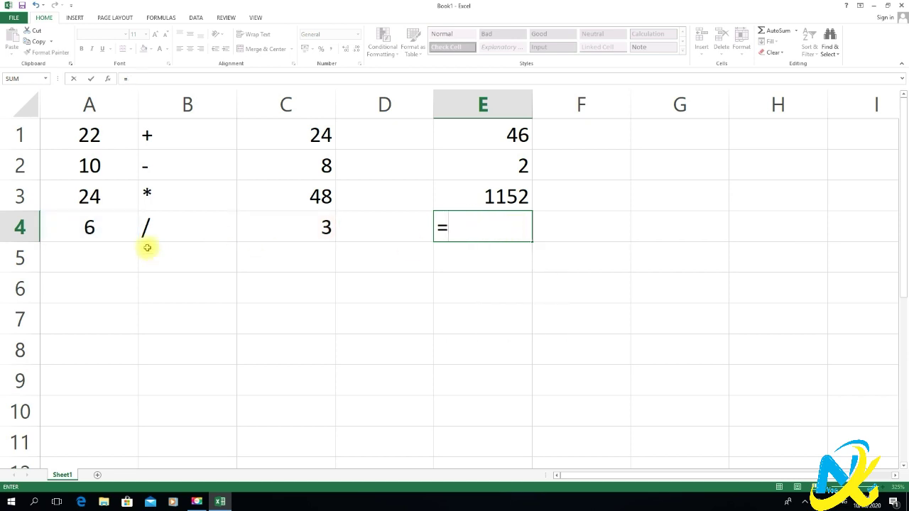
pyautogui.click(115, 225)
pyautogui.write('/')
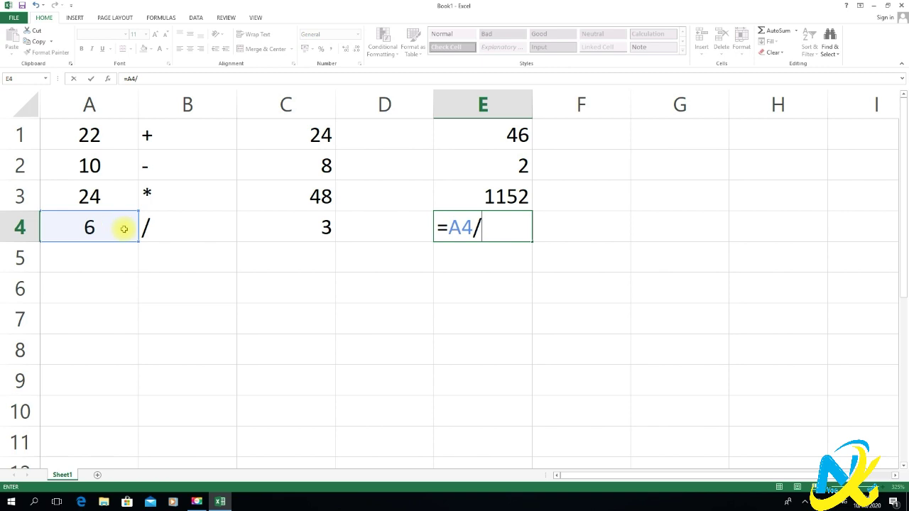
pyautogui.click(274, 226)
pyautogui.press('Return')
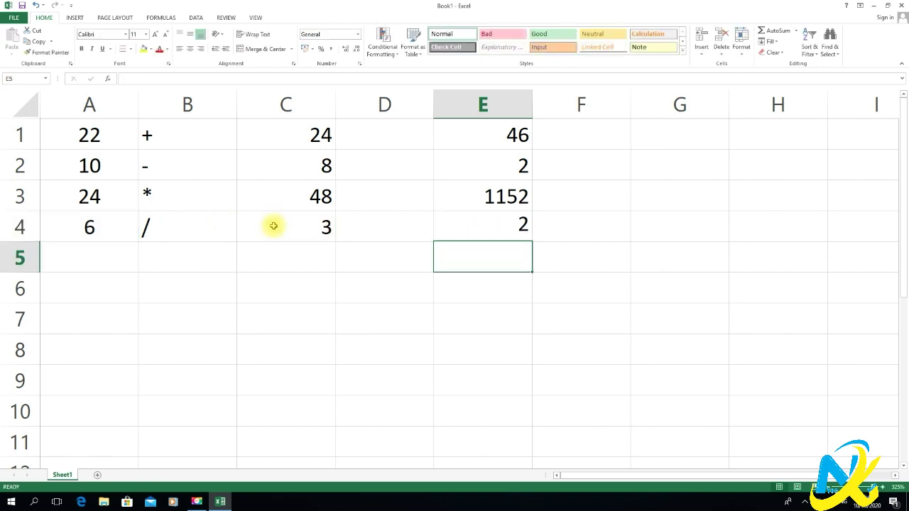
# Replace everything after the equals sign in cell E4 with the typed references a4/c4.
pyautogui.doubleClick(486, 224)
pyautogui.moveTo(449, 226); pyautogui.dragTo(530, 225)
pyautogui.write('a4')
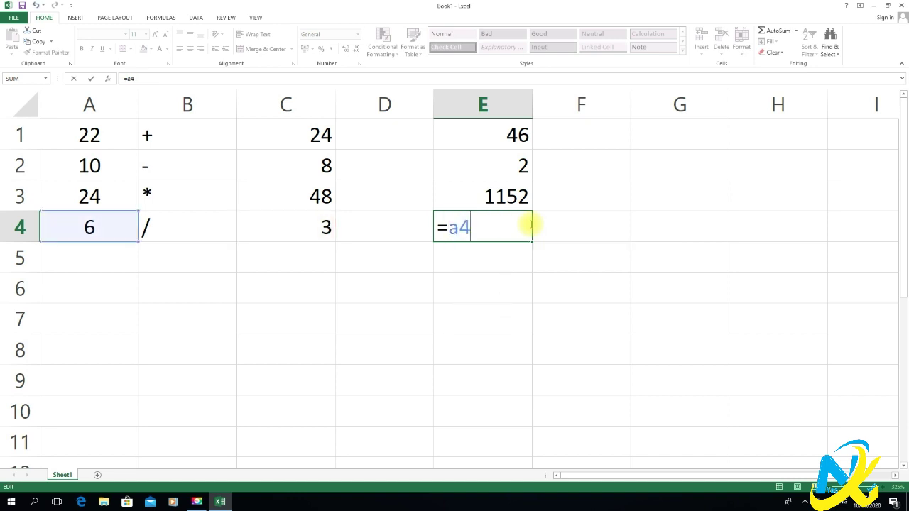
pyautogui.write('/c4')
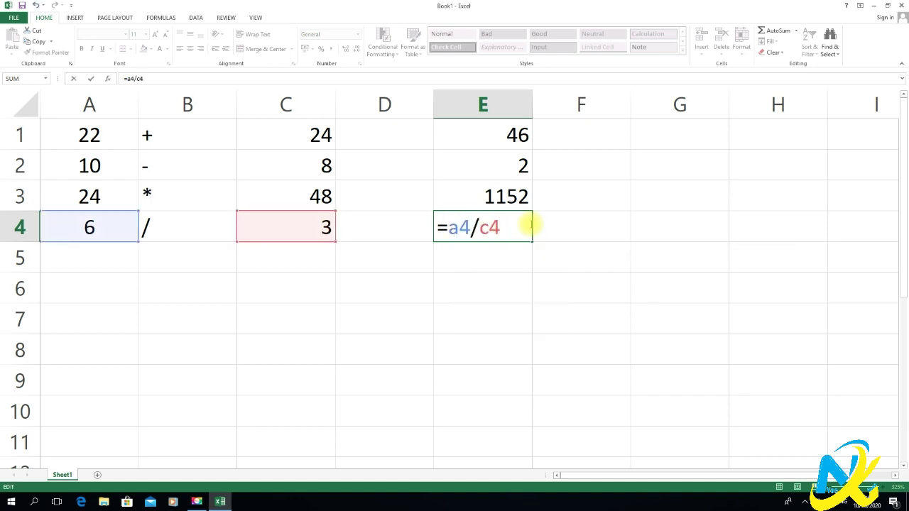
pyautogui.press('Return')
pyautogui.click(499, 224)
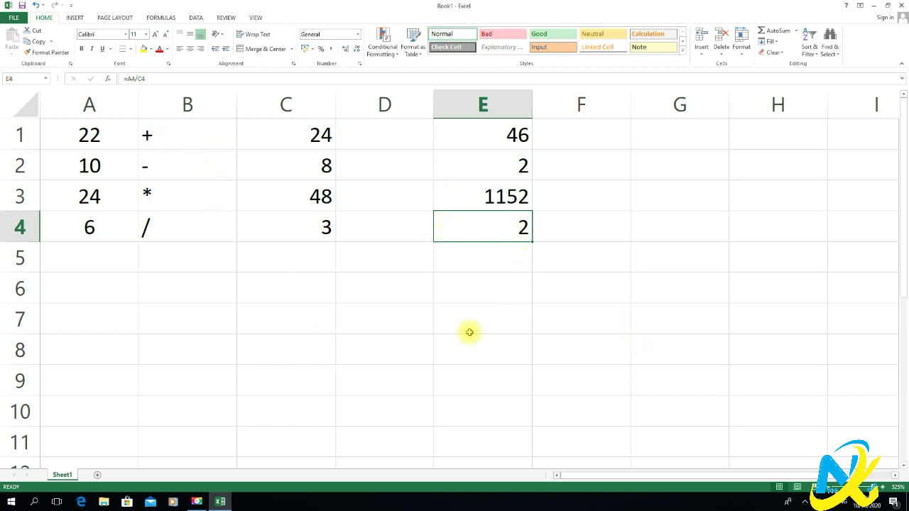
# Enter the number 1234560 in cell C6, below the calculation rows.
pyautogui.click(320, 283)
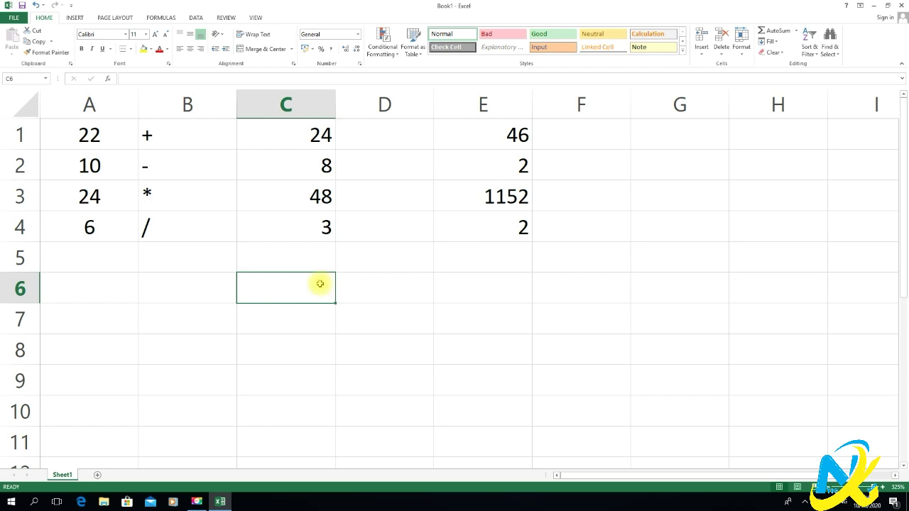
pyautogui.write('123456')
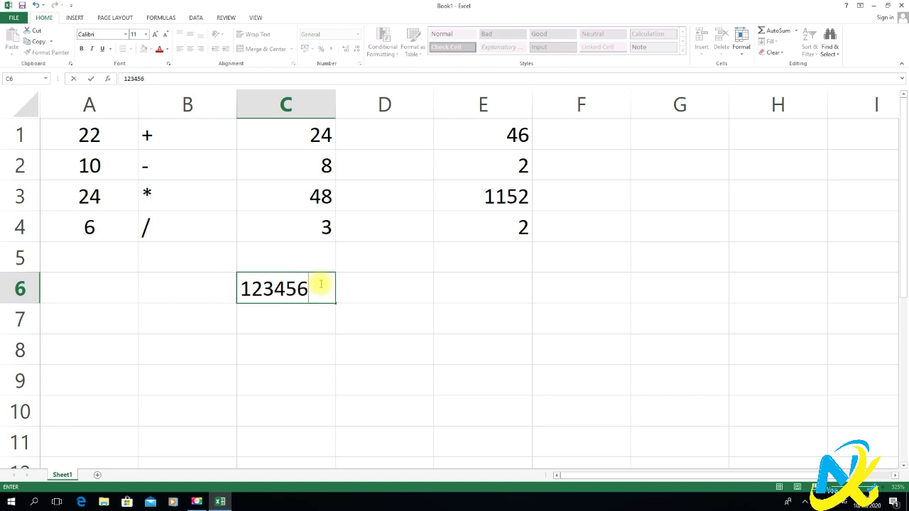
pyautogui.write('0')
pyautogui.press('Return')
# Enter the number 1234 in cell A6, in the same row as the large number.
pyautogui.click(135, 295)
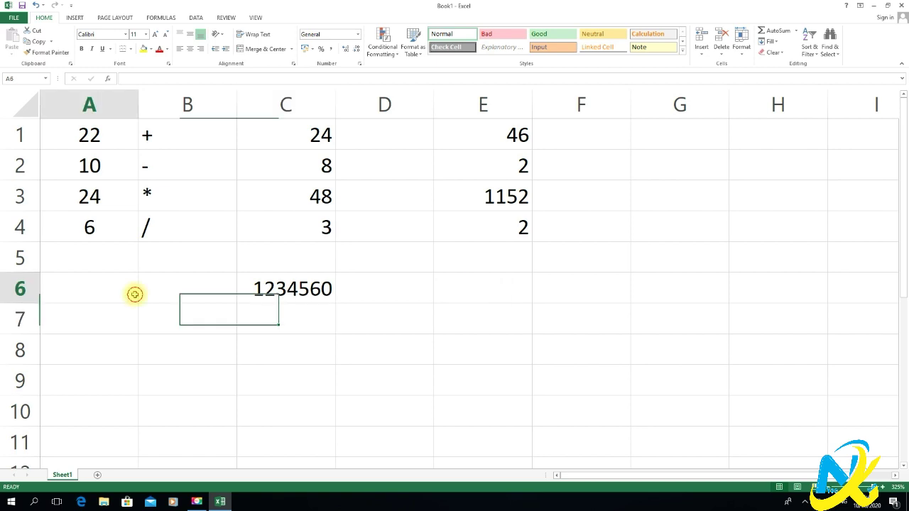
pyautogui.write('1234')
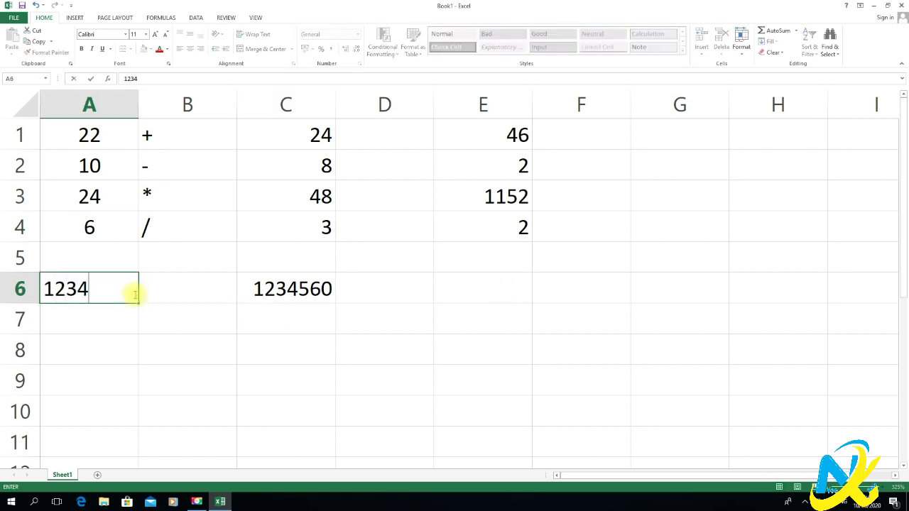
pyautogui.press('Return')
# Add the two numbers of row 6 in cell E6 with the formula =a6+c6.
pyautogui.click(512, 281)
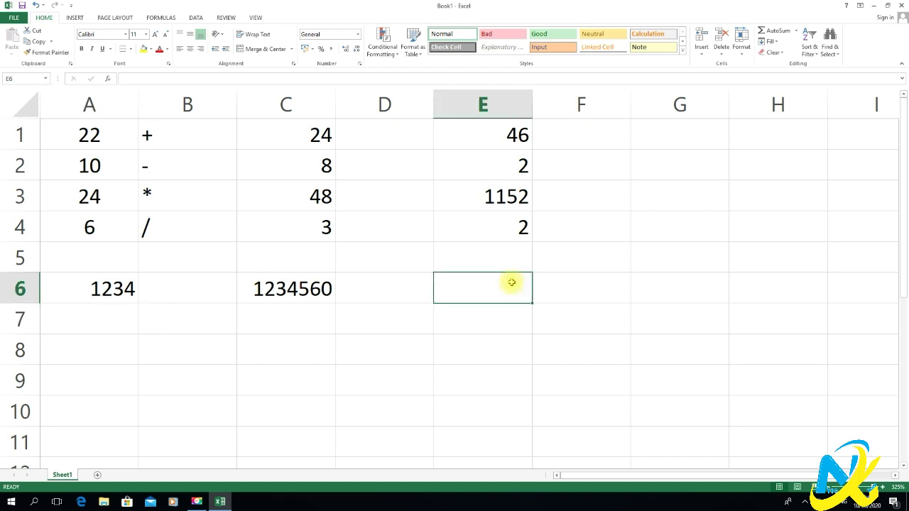
pyautogui.write('=')
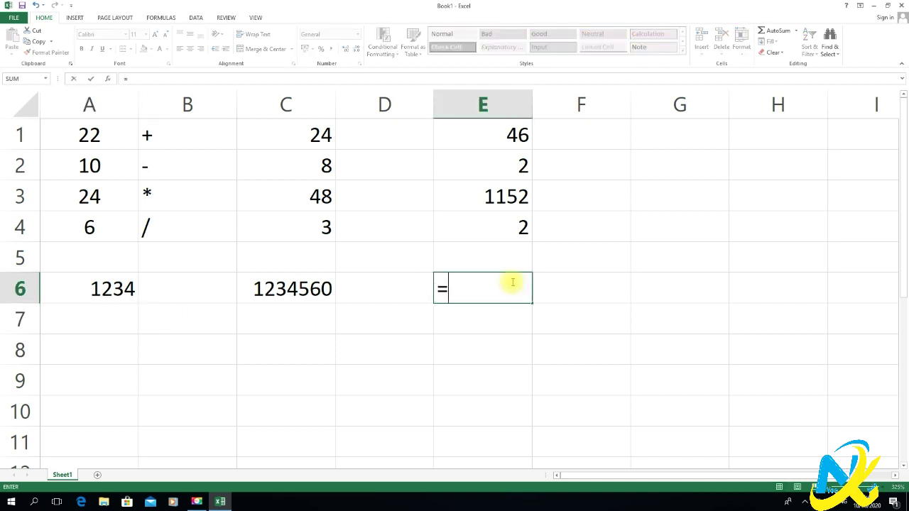
pyautogui.write('a')
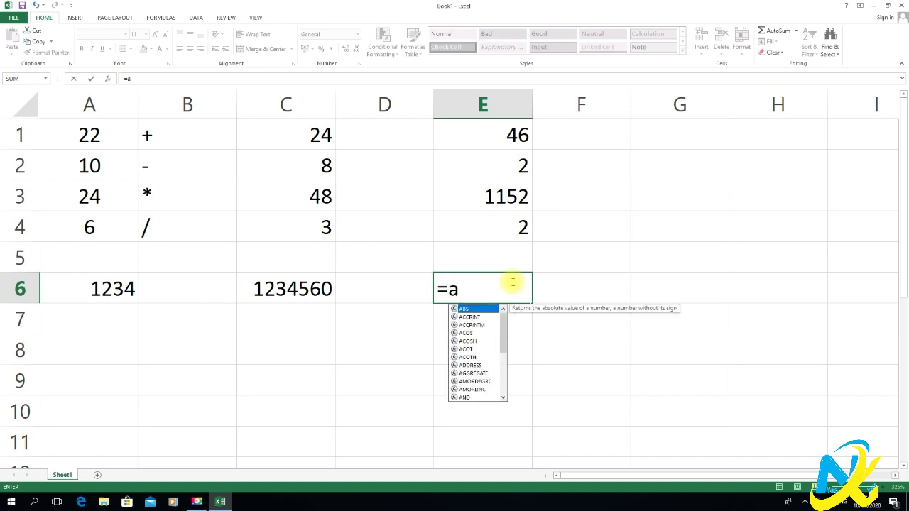
pyautogui.write('6+')
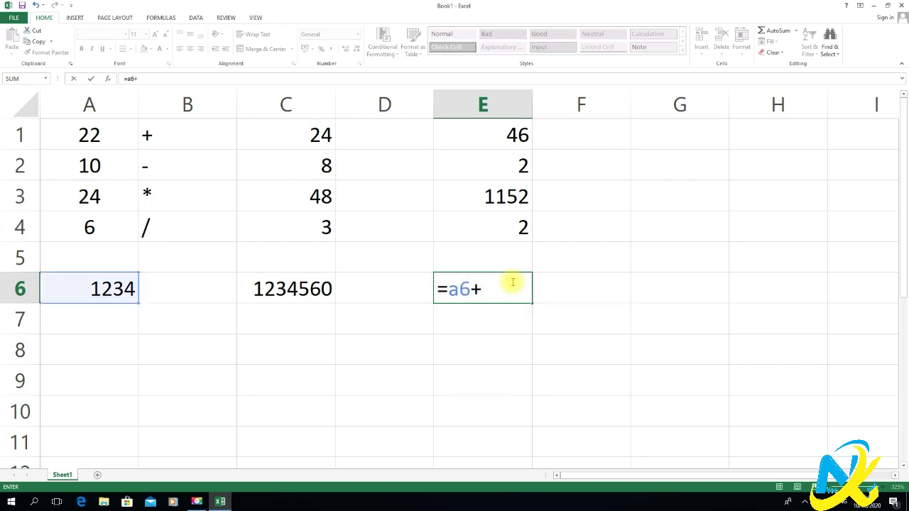
pyautogui.write('c6')
pyautogui.press('Return')
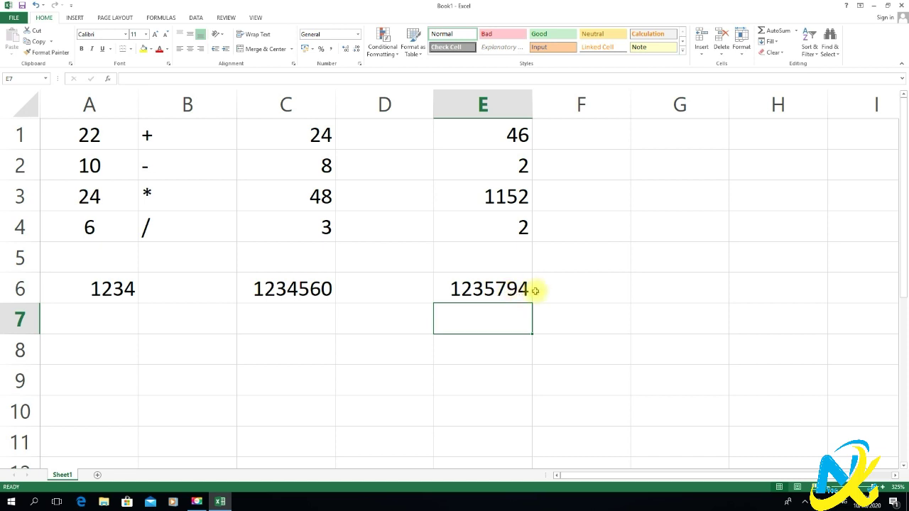
# Examine the addition formula in cell E6 and the two cells it references, A6 and C6.
pyautogui.click(525, 291)
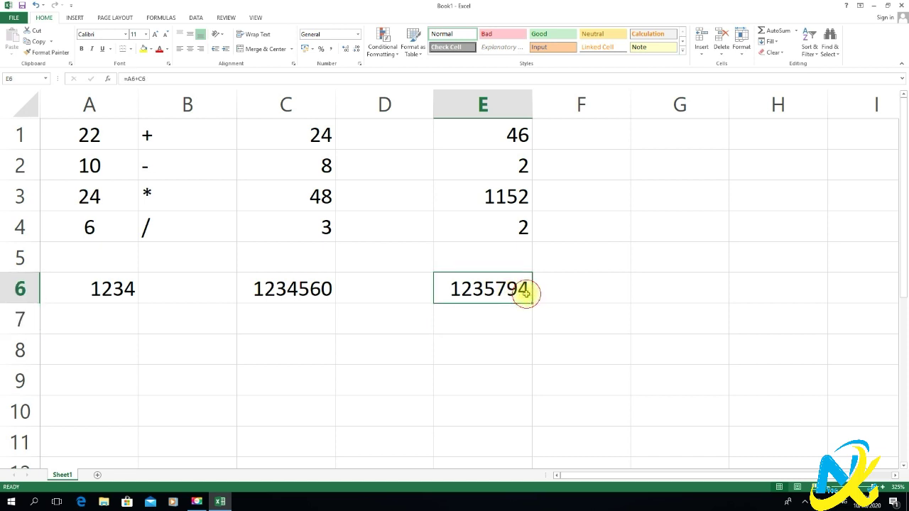
pyautogui.click(322, 286)
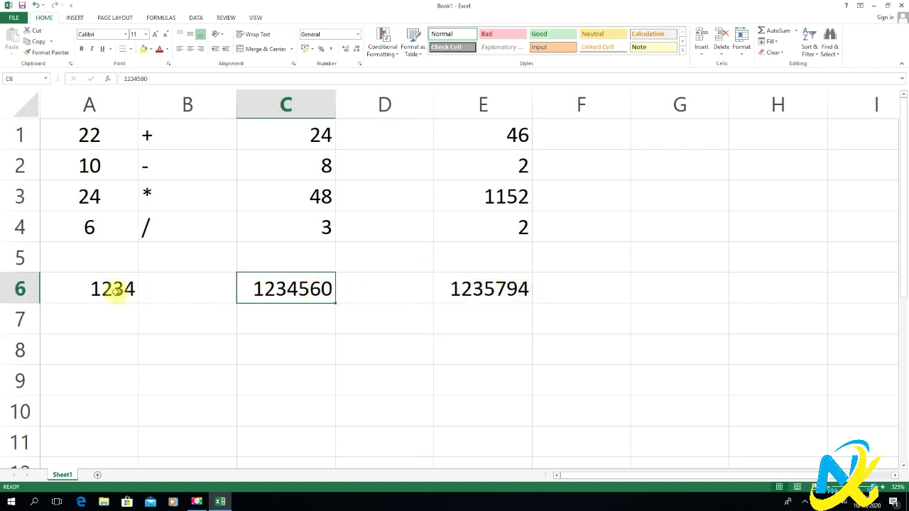
pyautogui.click(113, 289)
pyautogui.click(256, 289)
pyautogui.click(536, 289)
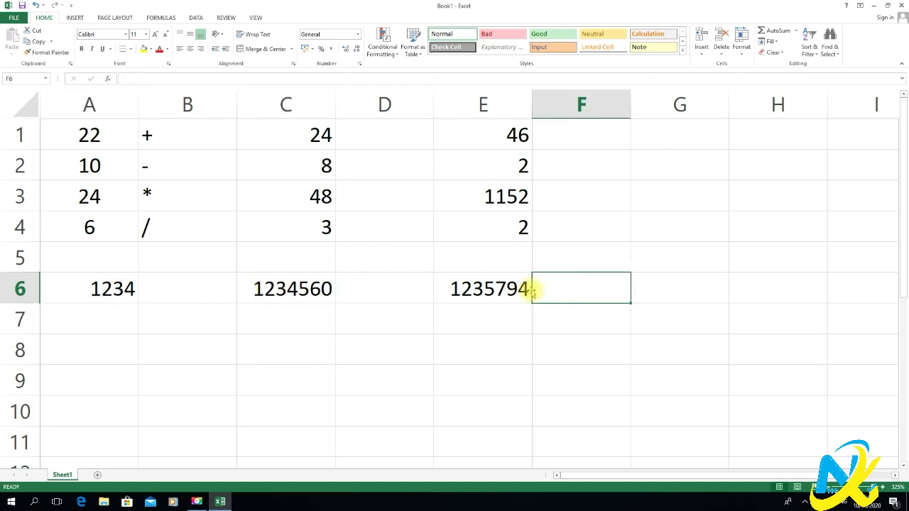
pyautogui.click(480, 288)
pyautogui.doubleClick(497, 289)
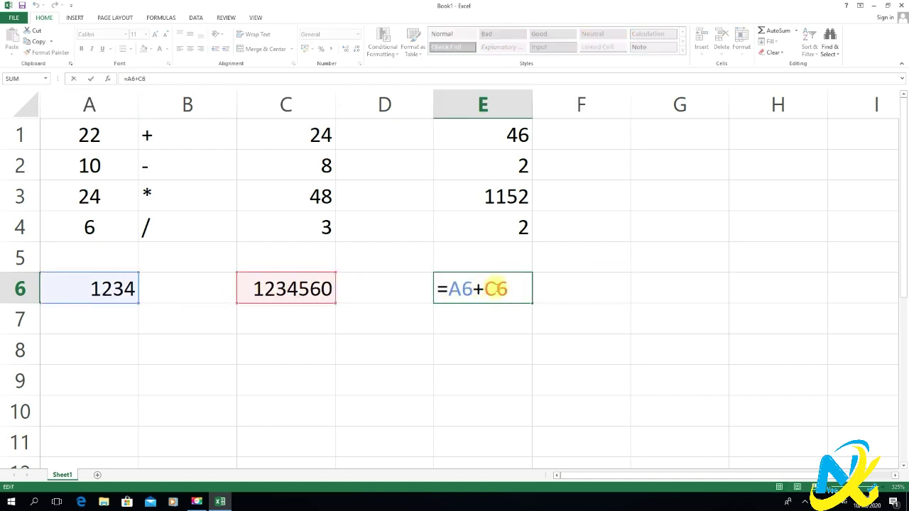
pyautogui.moveTo(448, 288); pyautogui.dragTo(470, 288)
pyautogui.click(469, 288)
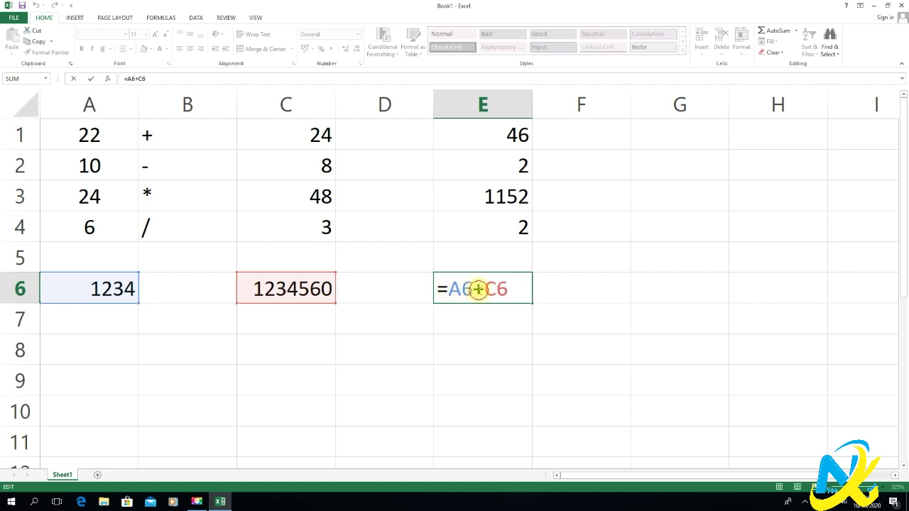
pyautogui.moveTo(490, 289); pyautogui.dragTo(519, 294)
pyautogui.click(519, 294)
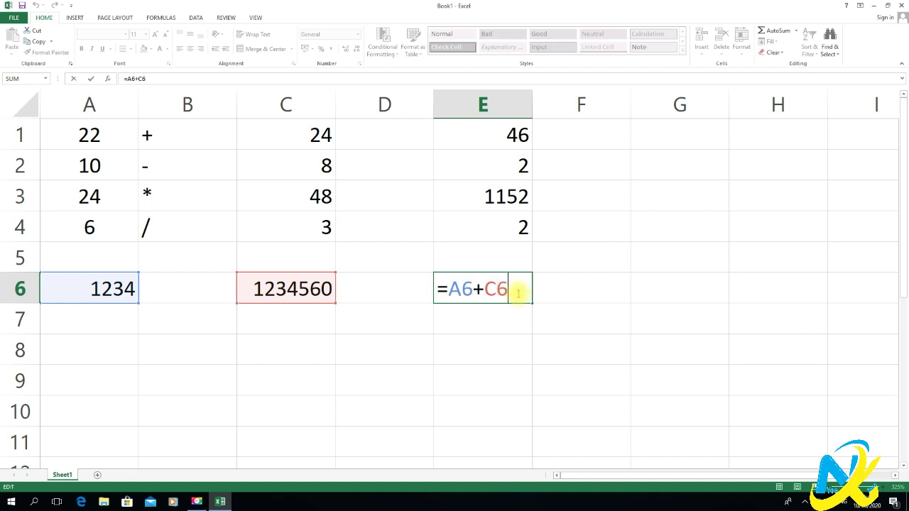
pyautogui.press('Return')
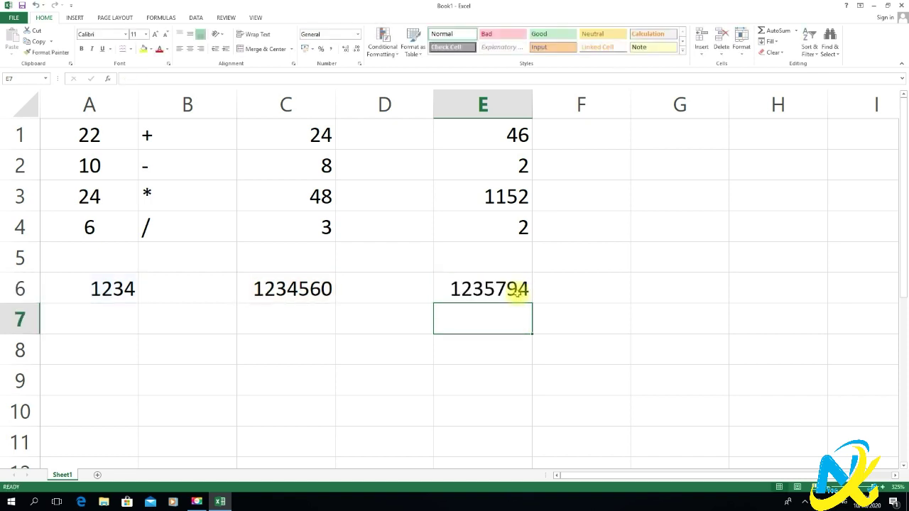
# Review the numbers in row 6, selecting the range between A6 and E6 in both directions.
pyautogui.click(518, 292)
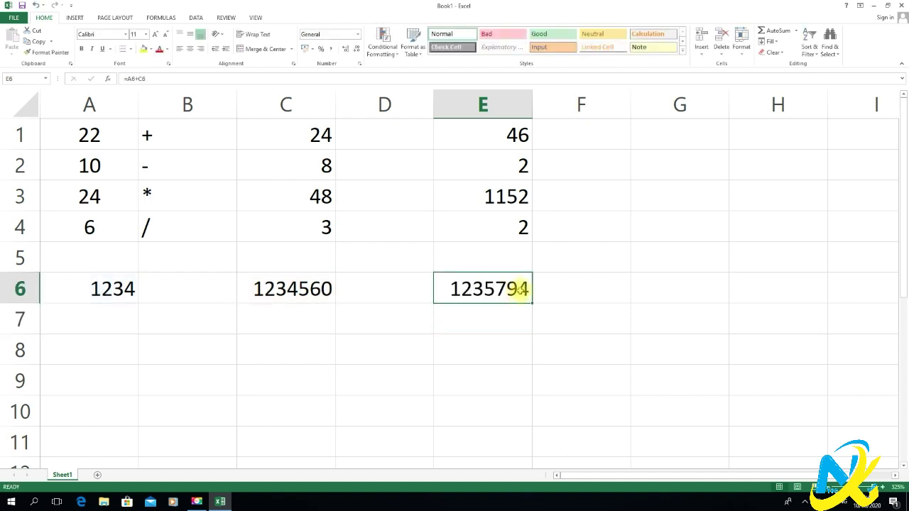
pyautogui.moveTo(78, 289); pyautogui.dragTo(489, 290)
pyautogui.click(442, 323)
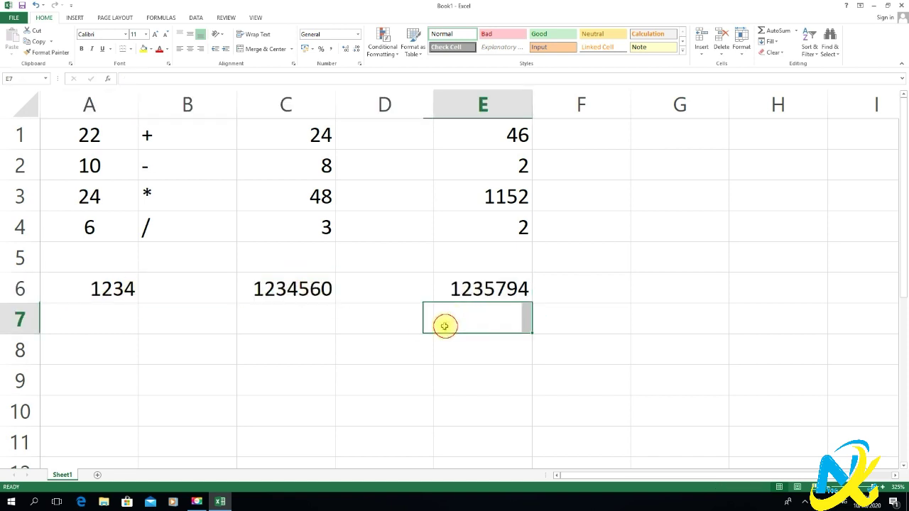
pyautogui.moveTo(118, 288); pyautogui.dragTo(297, 284)
pyautogui.moveTo(472, 288); pyautogui.dragTo(487, 297)
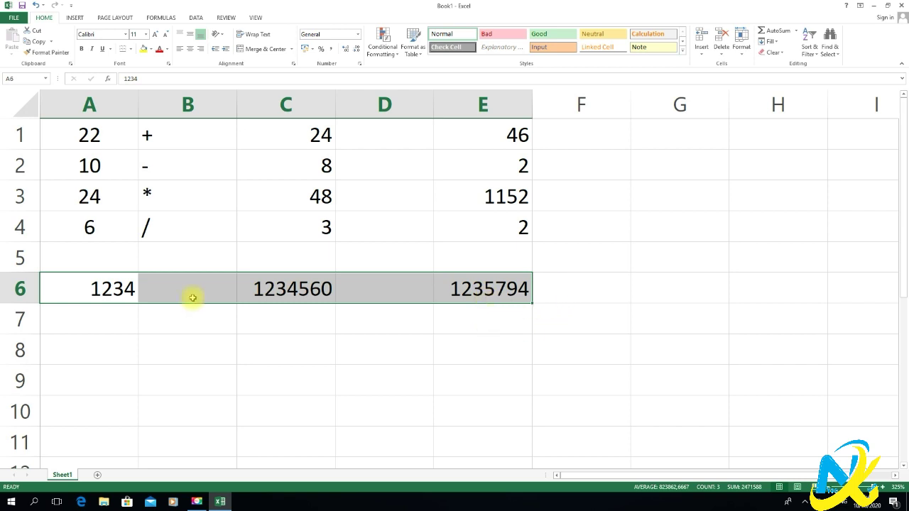
pyautogui.click(517, 290)
pyautogui.moveTo(517, 288); pyautogui.dragTo(102, 286)
pyautogui.click(101, 286)
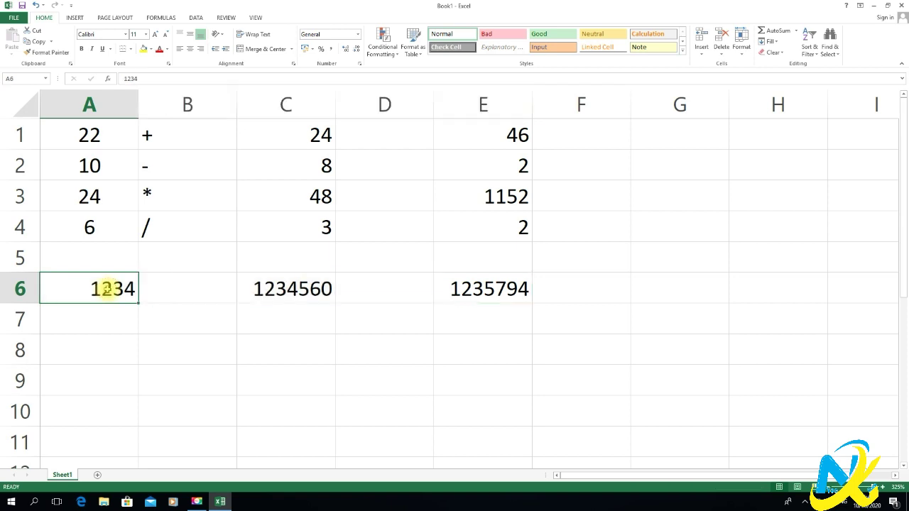
pyautogui.moveTo(523, 286); pyautogui.dragTo(94, 294)
pyautogui.click(487, 340)
# Apply the comma number style without decimals to the results in cells E6 and E1:E4.
pyautogui.click(487, 291)
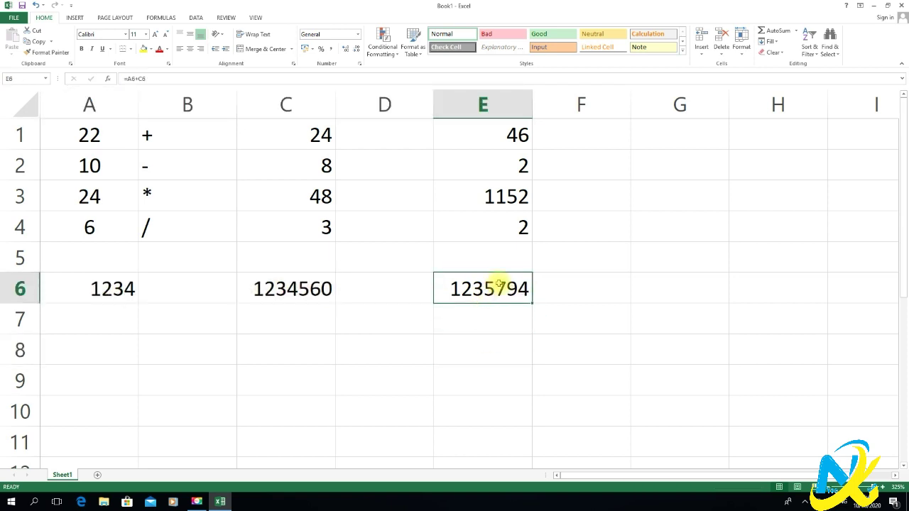
pyautogui.click(333, 49)
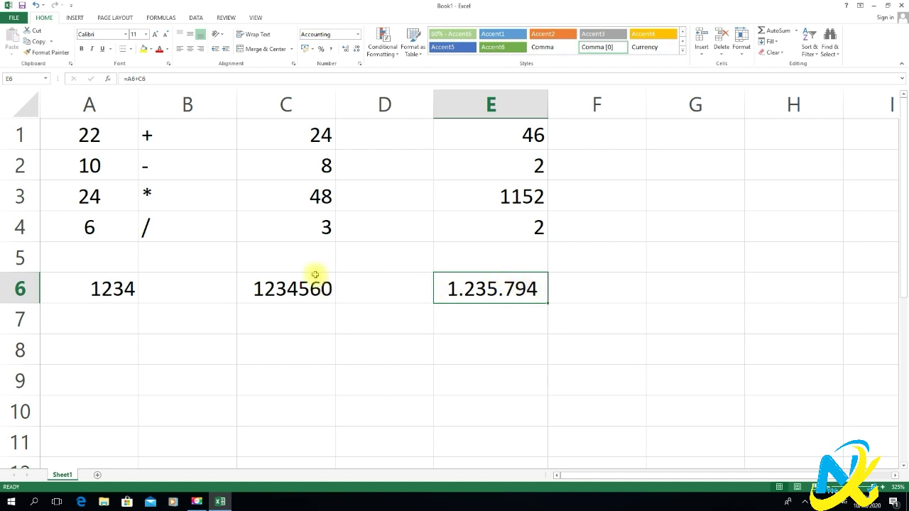
pyautogui.press('Right')
pyautogui.click(374, 362)
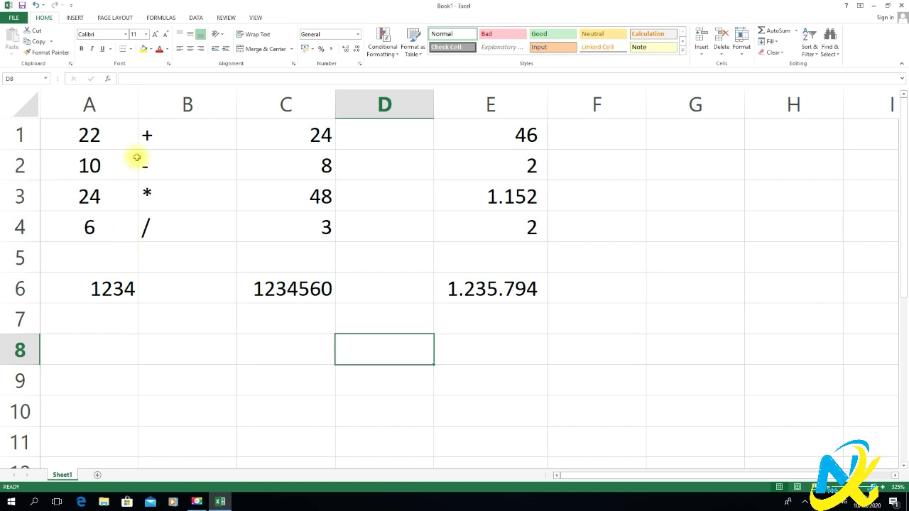
# Clear the contents of the range A1:E6, covering all the earlier calculation examples.
pyautogui.moveTo(158, 135); pyautogui.dragTo(154, 230)
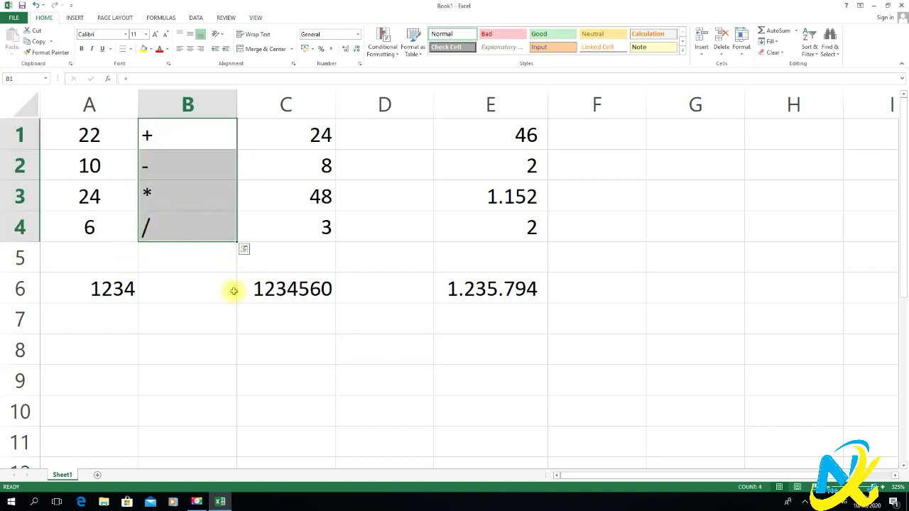
pyautogui.moveTo(77, 132); pyautogui.dragTo(494, 297)
pyautogui.press('Delete')
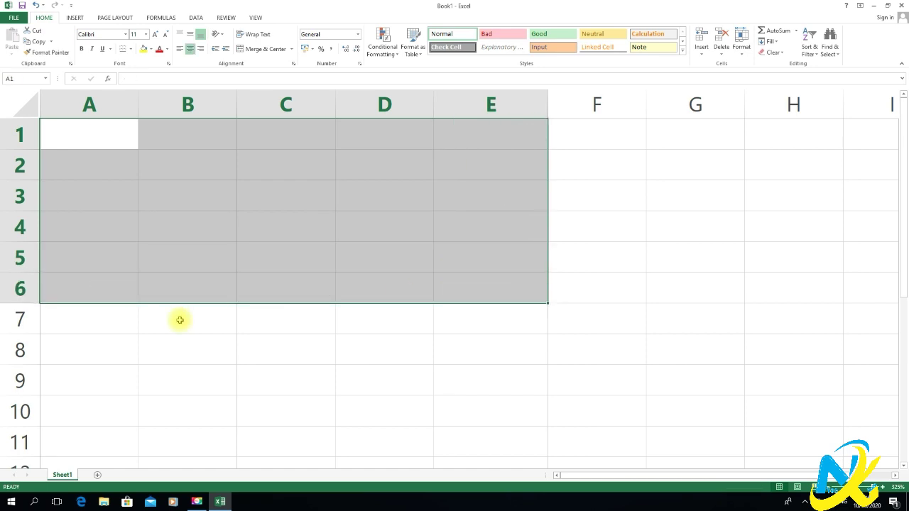
# Enter the number 1 in cells A1 and B1.
pyautogui.click(83, 137)
pyautogui.write('1')
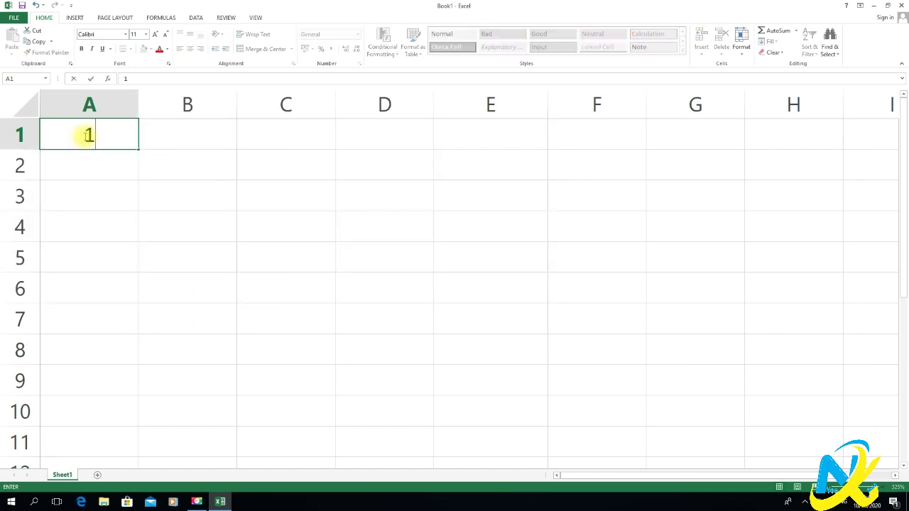
pyautogui.click(210, 142)
pyautogui.write('1')
pyautogui.click(276, 194)
# Add the two numbers of row 1 in cell C1 with the formula =a1+b1.
pyautogui.click(315, 132)
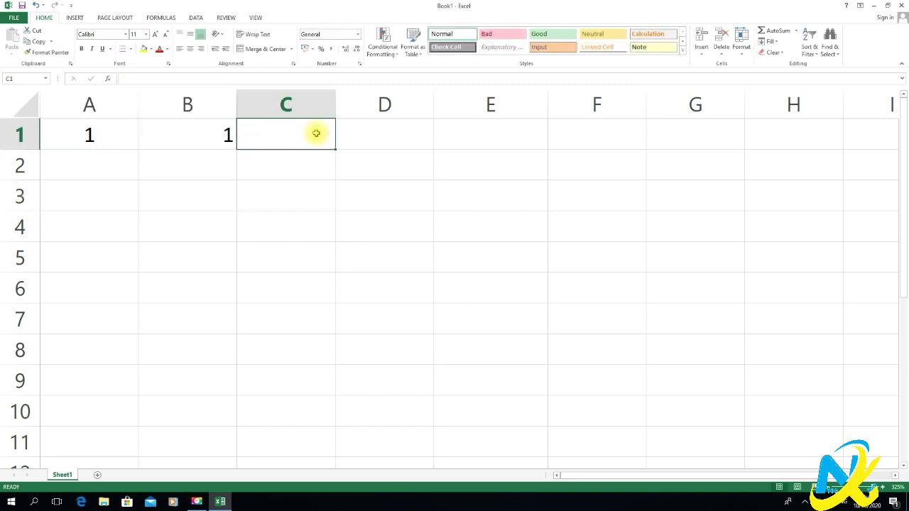
pyautogui.write('=a1+b1')
pyautogui.press('Return')
pyautogui.click(316, 134)
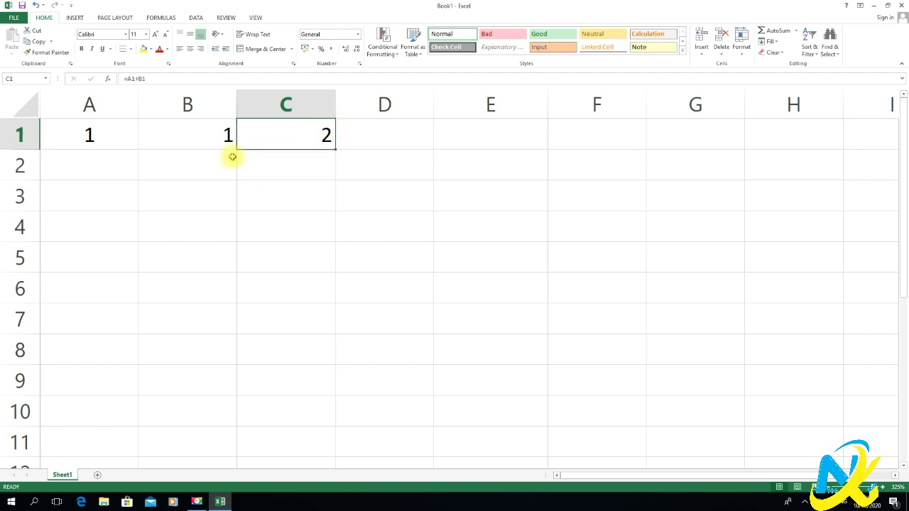
# Enter the number 2 in cells A2 and B2.
pyautogui.click(71, 162)
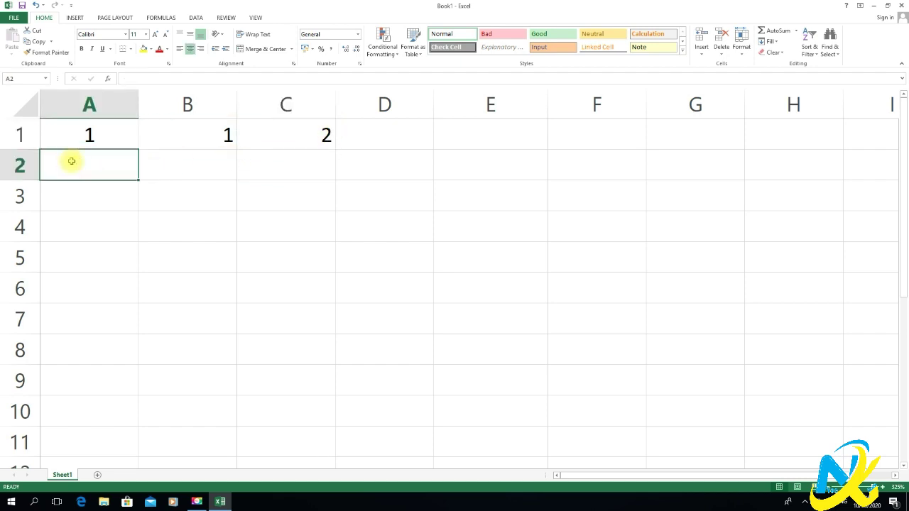
pyautogui.write('2')
pyautogui.click(210, 164)
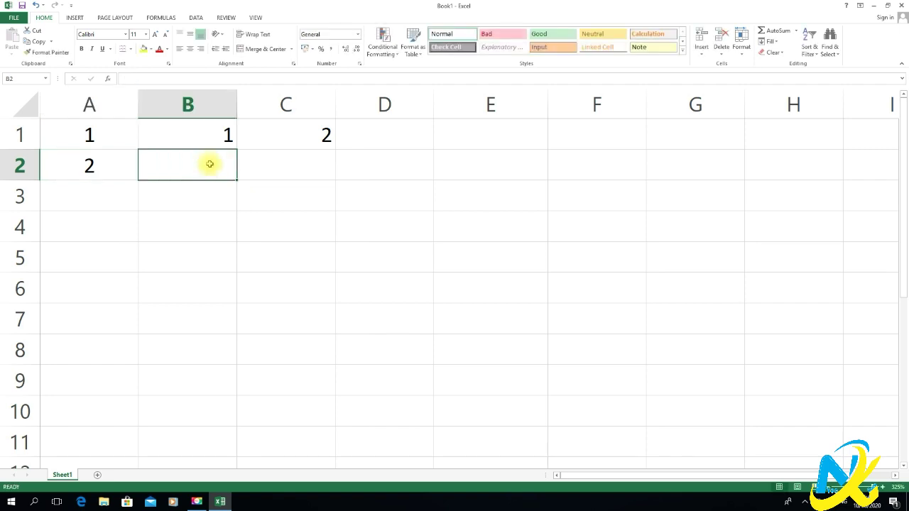
pyautogui.write('2')
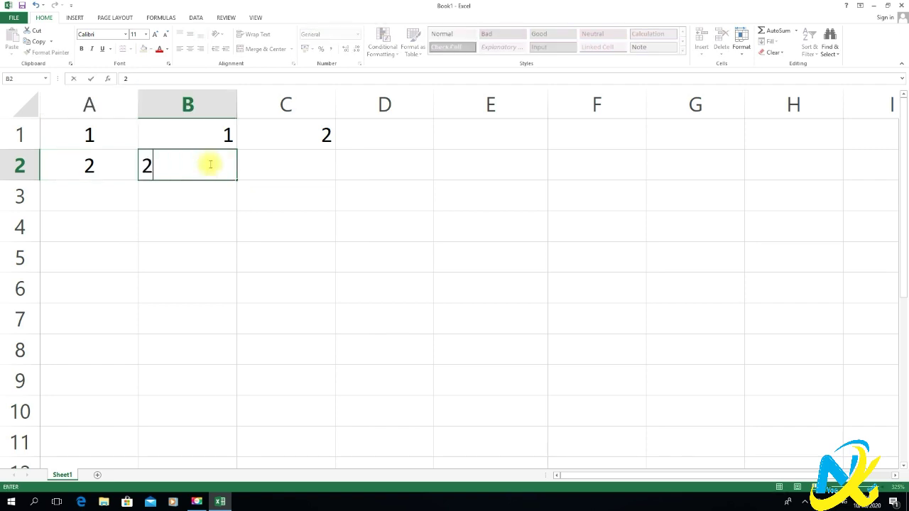
# Multiply the two numbers of row 2 in cell C2 with the formula =a2*b2.
pyautogui.click(315, 169)
pyautogui.write('=c2')
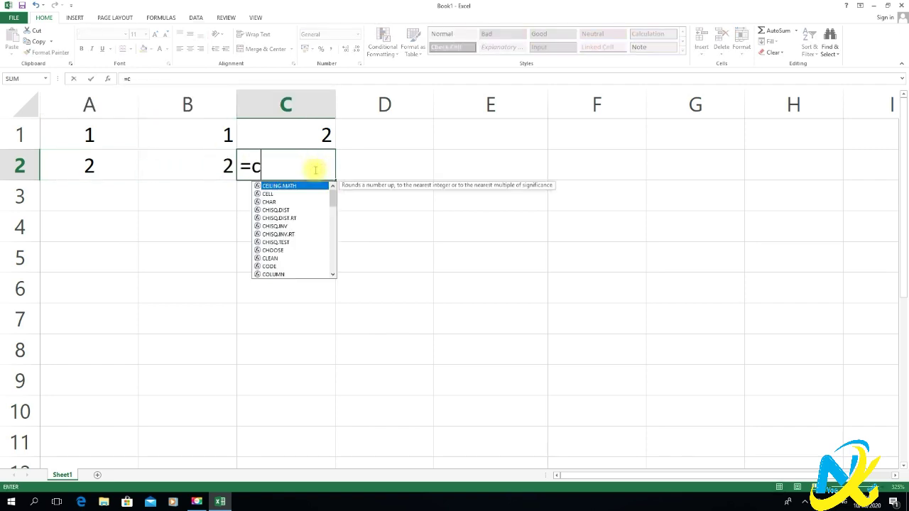
pyautogui.press('BackSpace')
pyautogui.press('BackSpace')
pyautogui.write('a')
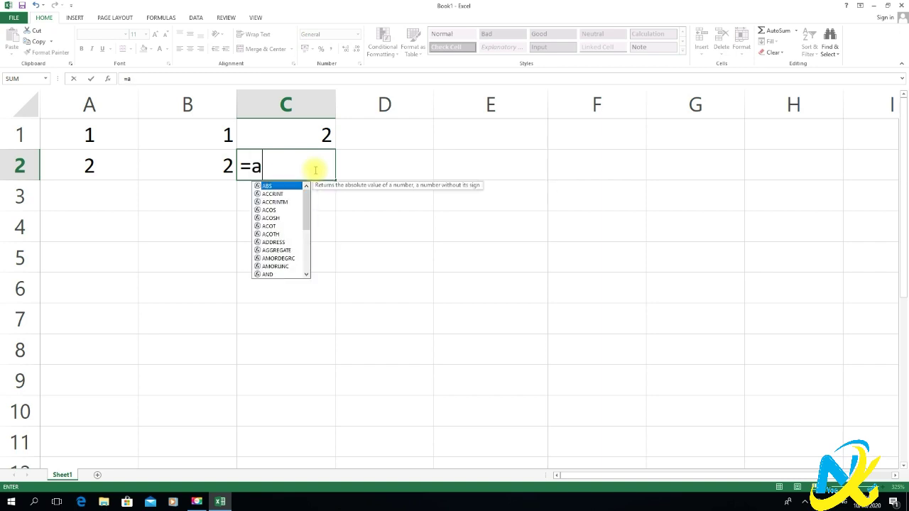
pyautogui.write('2*')
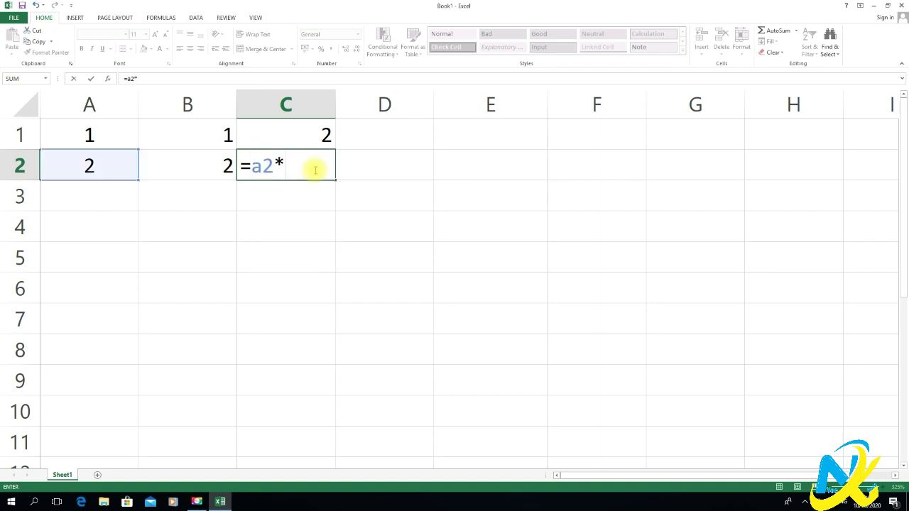
pyautogui.write('b2')
pyautogui.press('Return')
# Enter the numbers 3 in cell A3 and 2 in cell B3.
pyautogui.click(90, 197)
pyautogui.write('3')
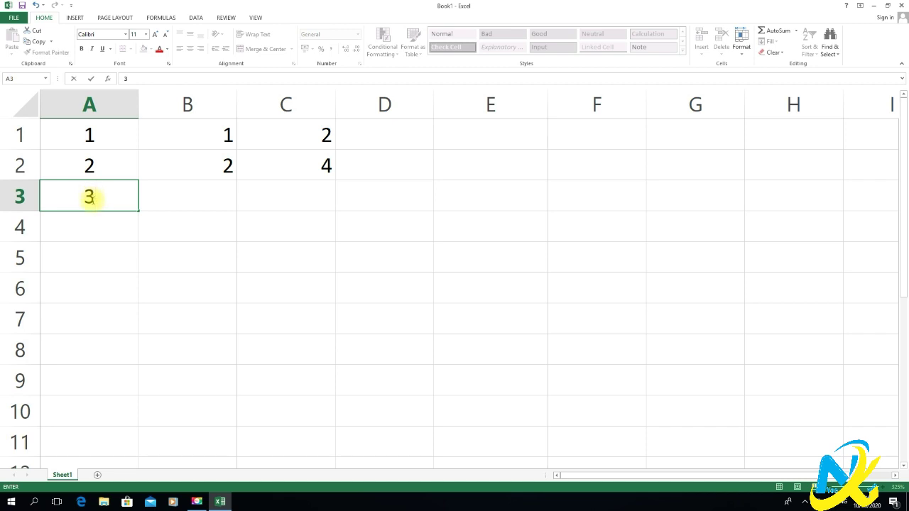
pyautogui.click(158, 195)
pyautogui.write('2')
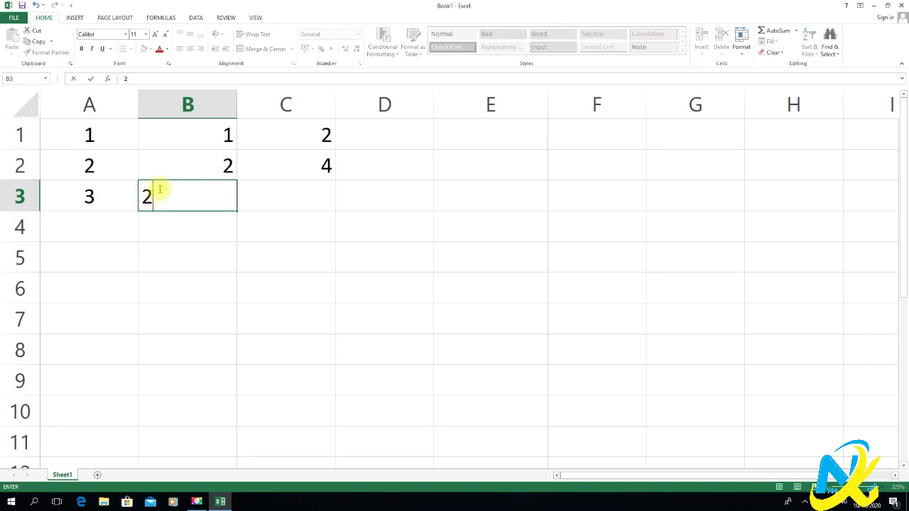
# Subtract the two numbers of row 3 in cell C3 with the formula =a3-b3.
pyautogui.click(275, 194)
pyautogui.write('=')
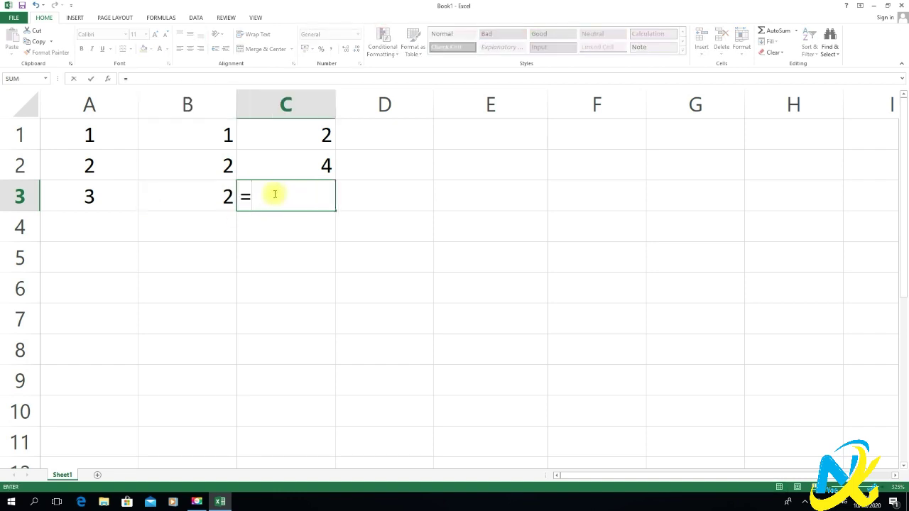
pyautogui.write('a3')
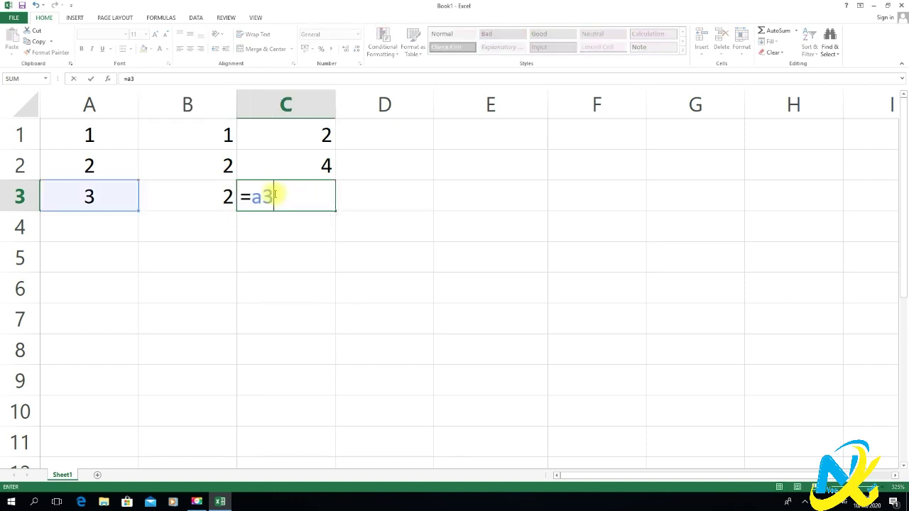
pyautogui.write('-b3')
pyautogui.press('Return')
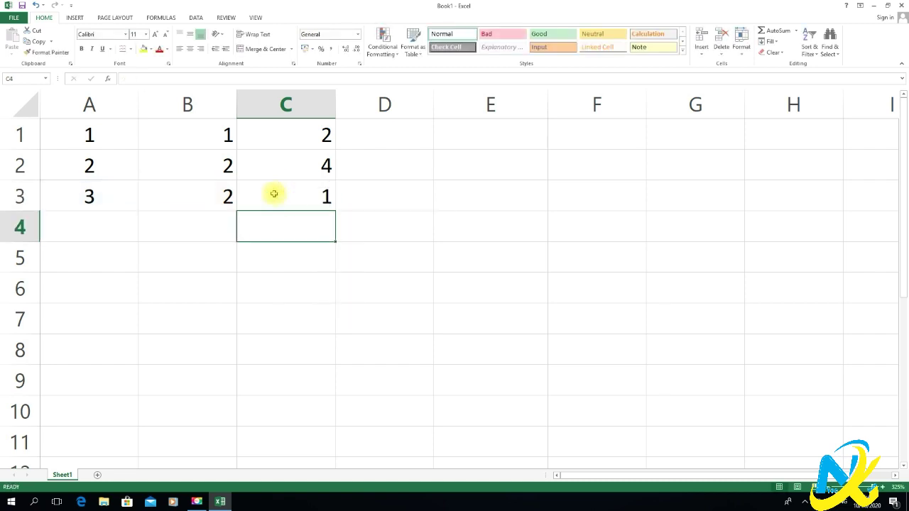
pyautogui.press('Up')
# Enter the numbers 4 in cell A4 and 2 in cell B4.
pyautogui.click(90, 245)
pyautogui.click(97, 226)
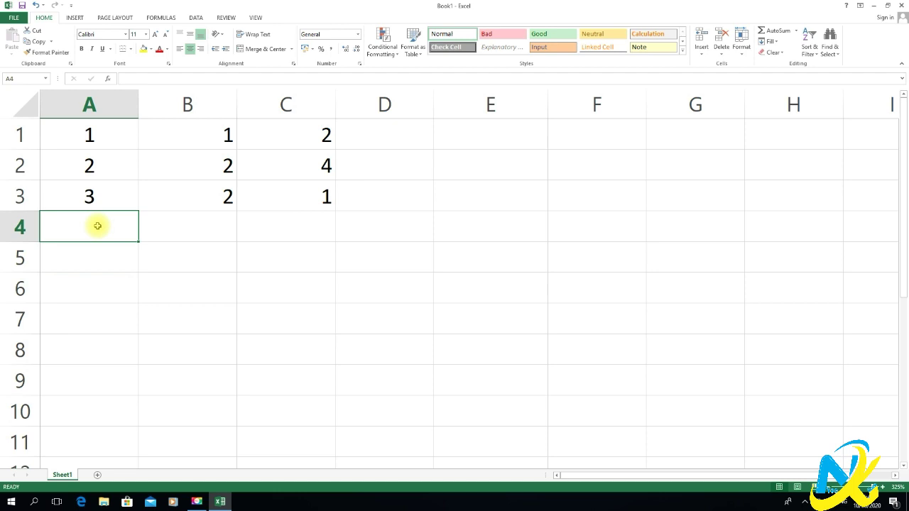
pyautogui.write('4')
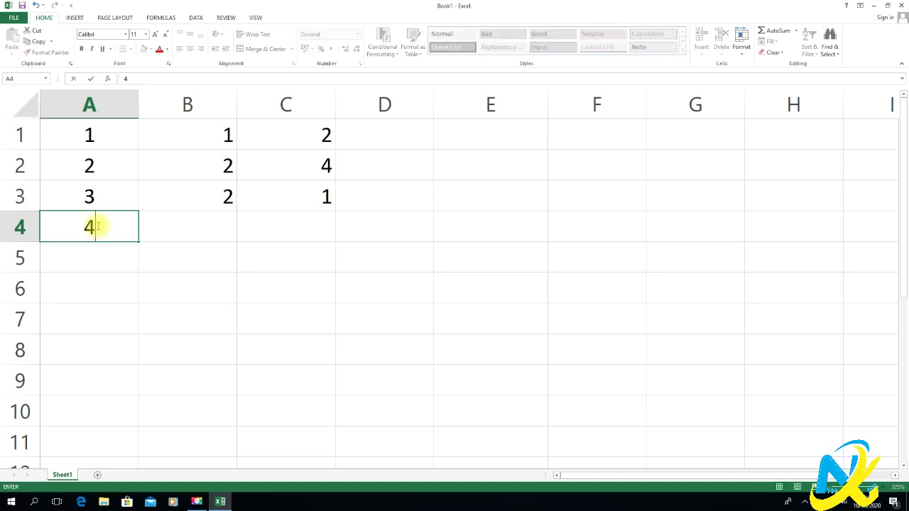
pyautogui.click(194, 225)
pyautogui.write('2')
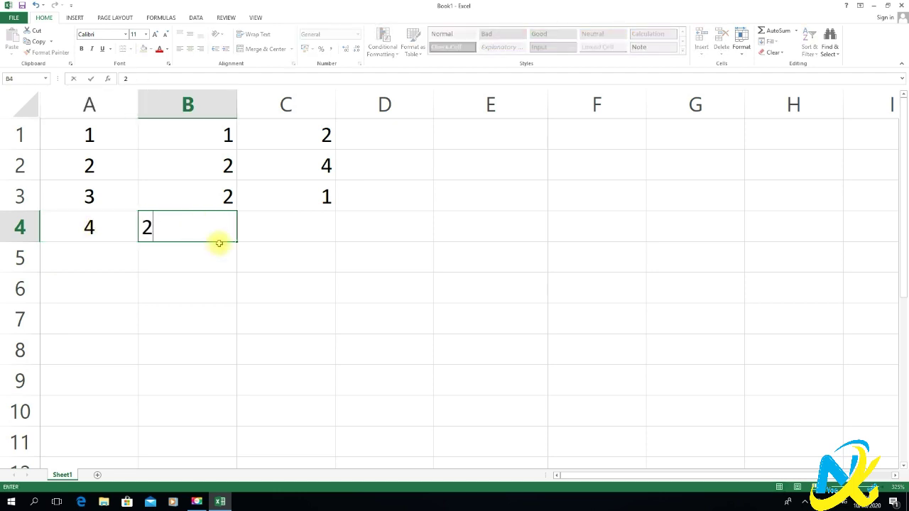
# Divide the two numbers of row 4 in cell C4 with the formula =a4/b4.
pyautogui.click(310, 215)
pyautogui.write('=a')
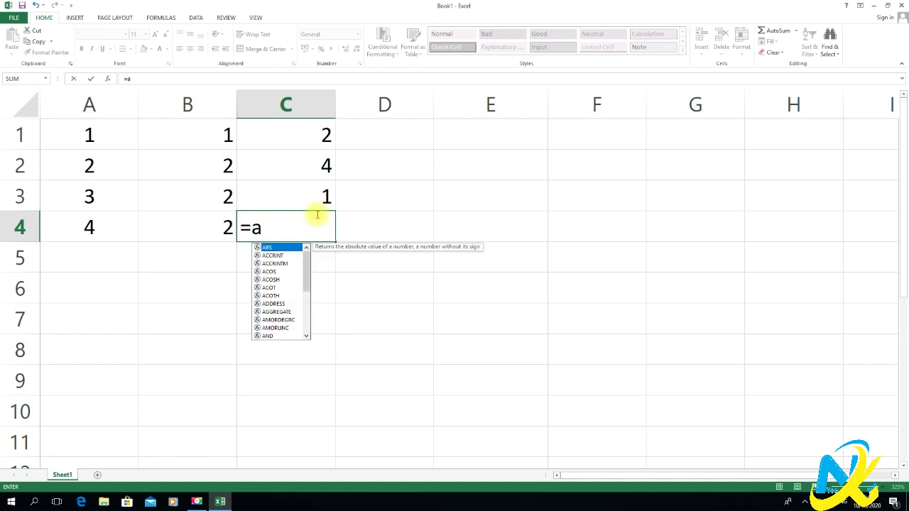
pyautogui.write('4')
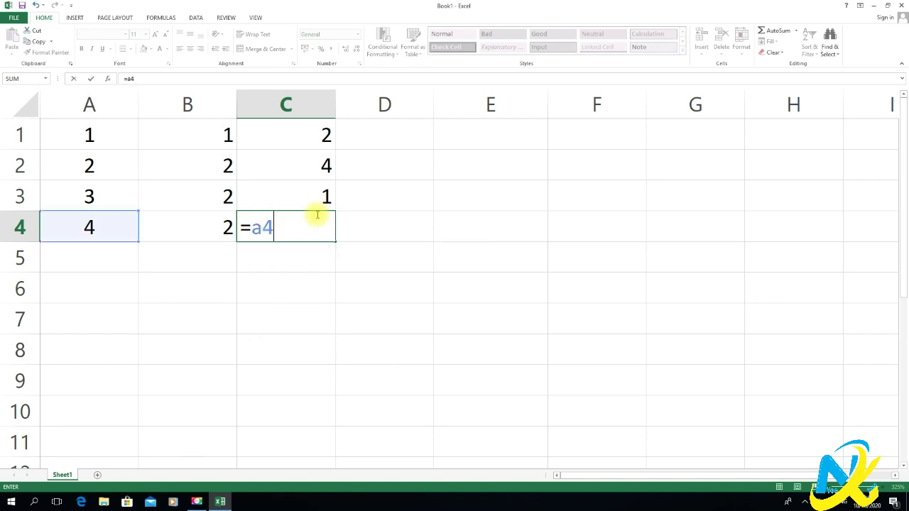
pyautogui.write('/b4')
pyautogui.press('Return')
pyautogui.click(313, 214)
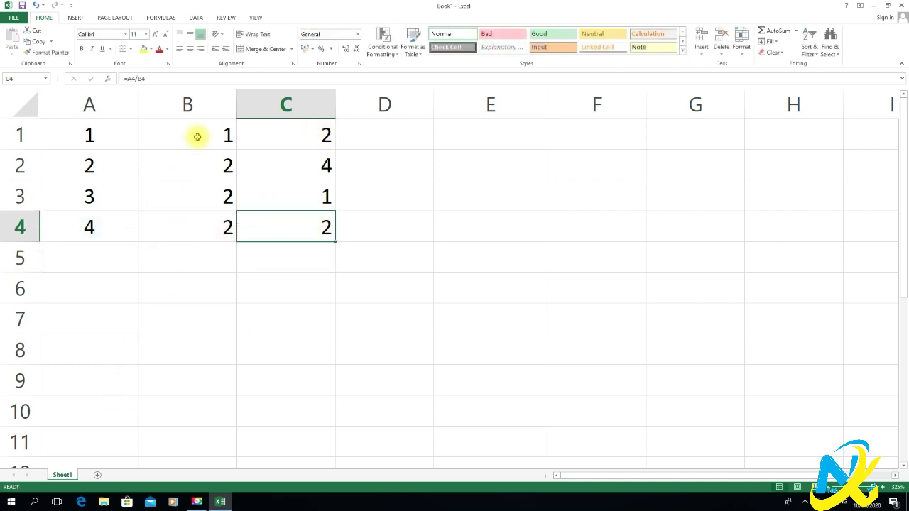
pyautogui.click(315, 136)
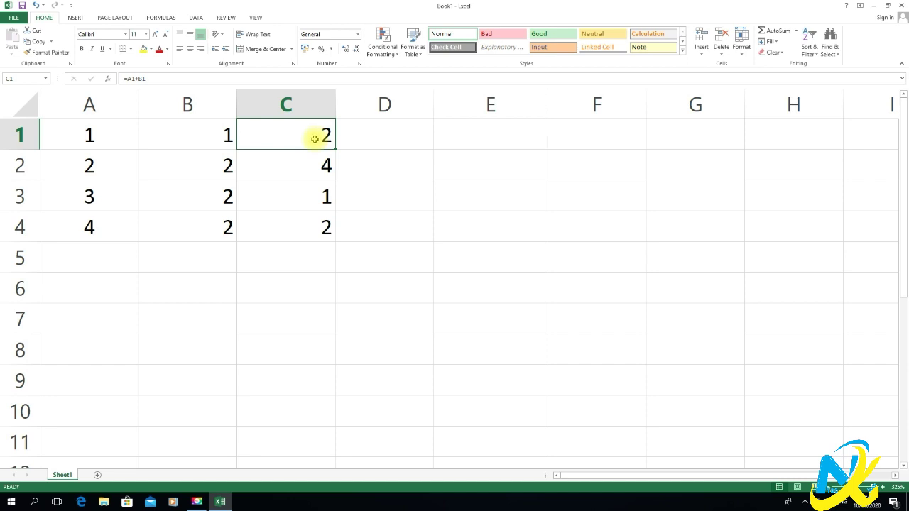
pyautogui.click(254, 280)
pyautogui.click(118, 132)
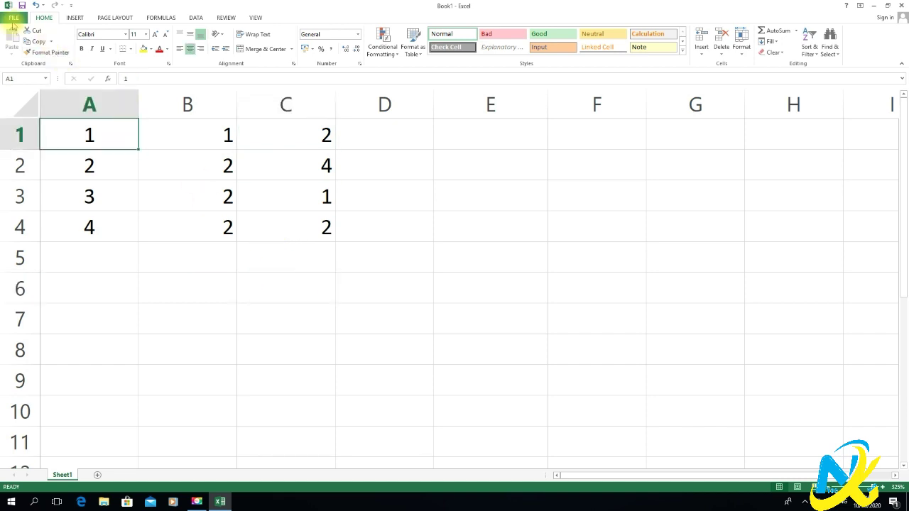
pyautogui.click(204, 164)
pyautogui.click(116, 136)
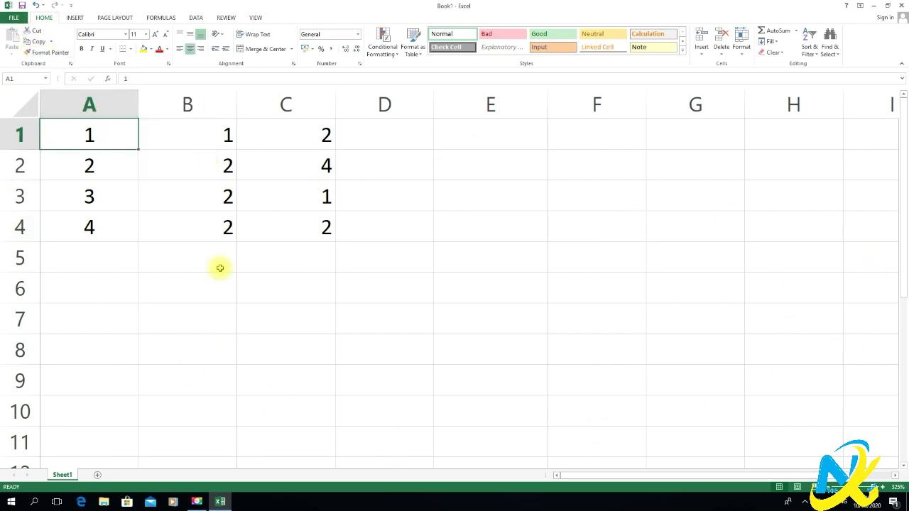
# Check the print preview of the borderless sheet and return to the worksheet.
pyautogui.click(14, 17)
pyautogui.click(20, 132)
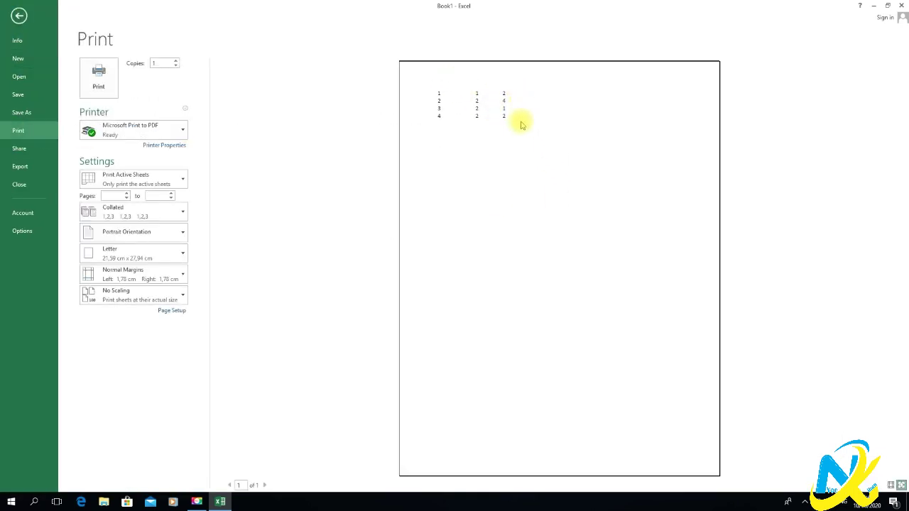
pyautogui.click(19, 16)
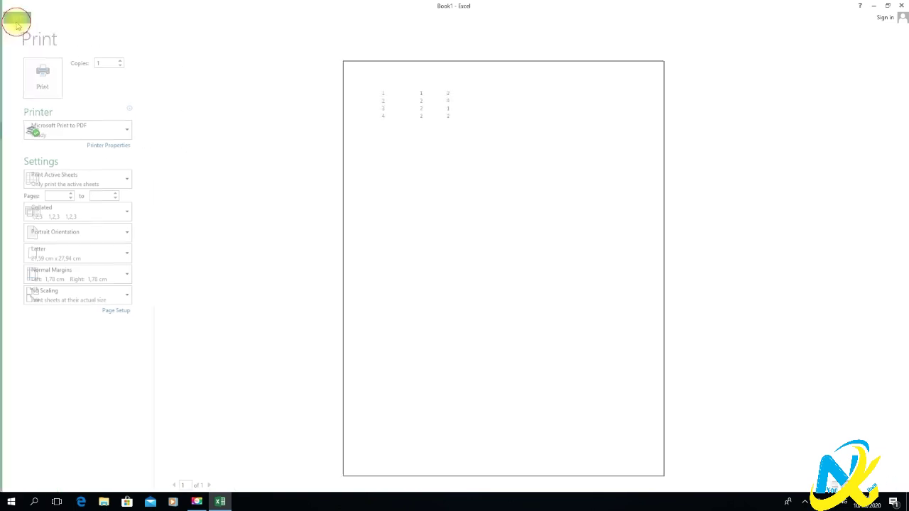
# Apply all borders to the cell range A1:C4.
pyautogui.moveTo(130, 134); pyautogui.dragTo(292, 224)
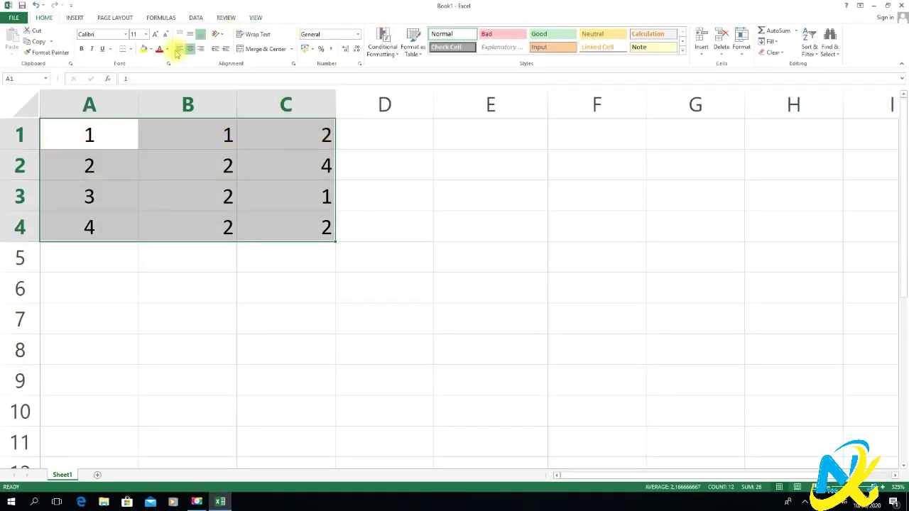
pyautogui.click(131, 53)
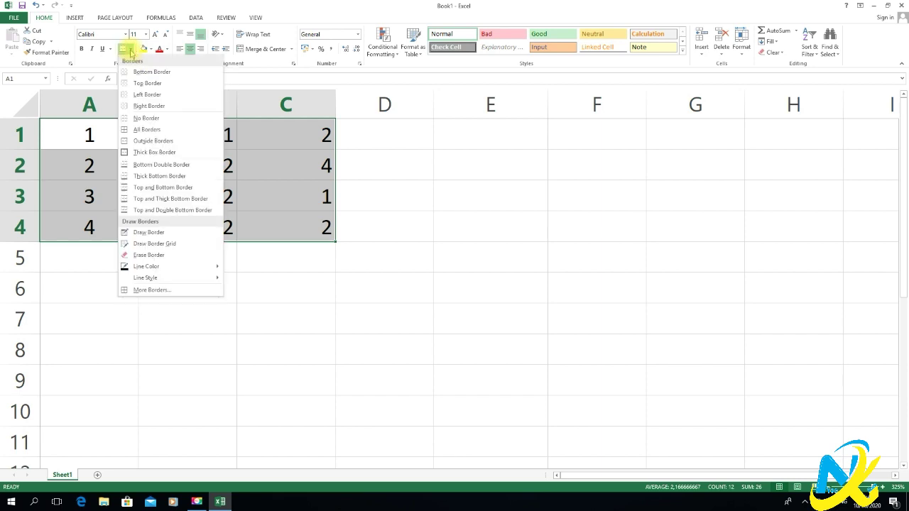
pyautogui.click(150, 129)
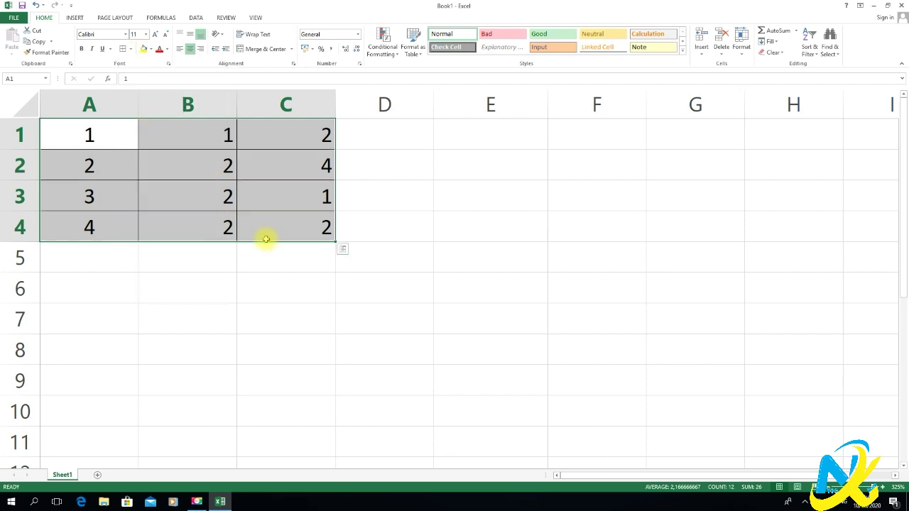
# Check the bordered table in the print preview, return to the worksheet and deselect the range.
pyautogui.click(15, 17)
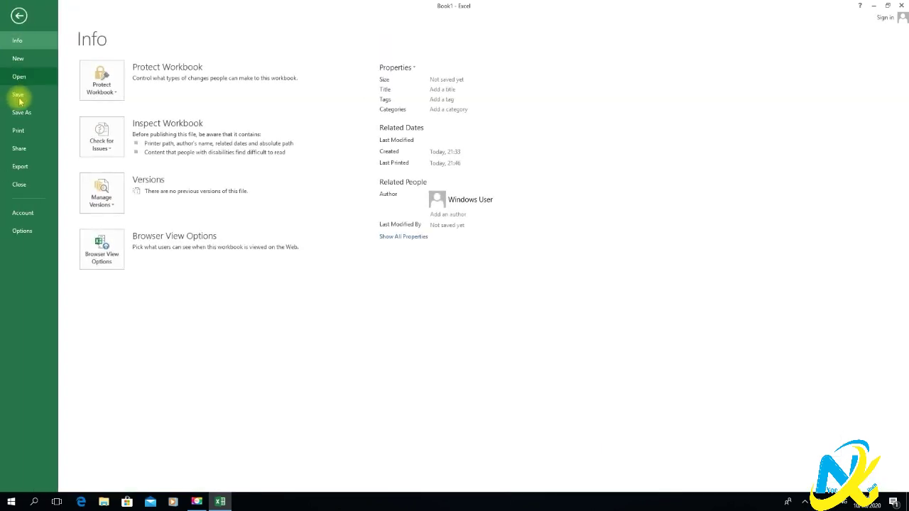
pyautogui.click(18, 130)
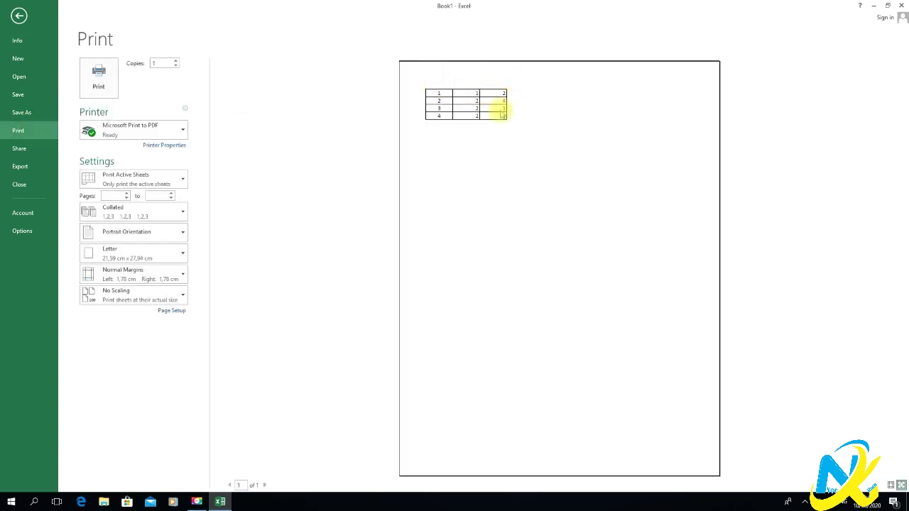
pyautogui.click(20, 16)
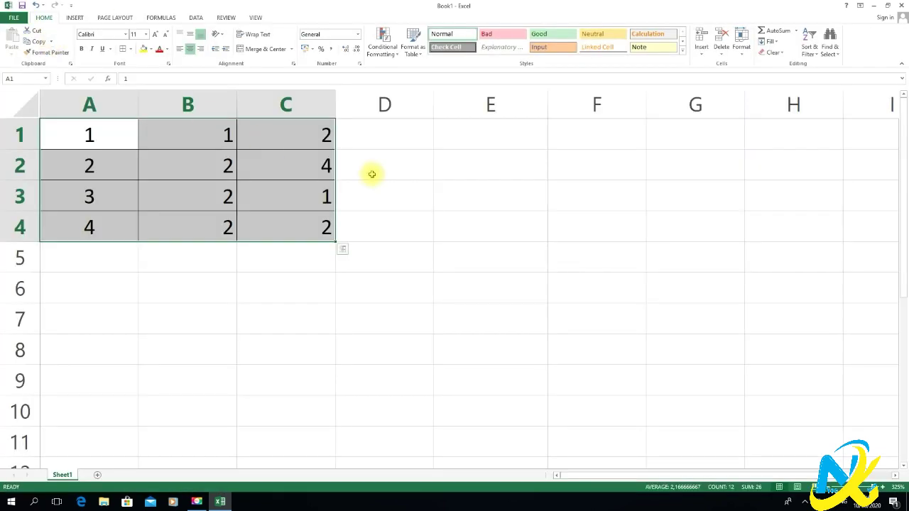
pyautogui.click(105, 263)
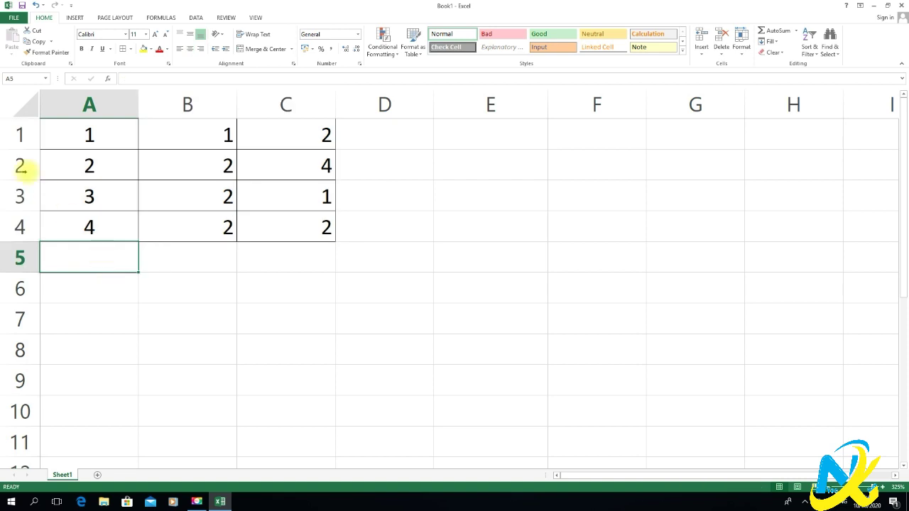
# Insert a blank row above row 1 and a blank column before column A.
pyautogui.rightClick(19, 135)
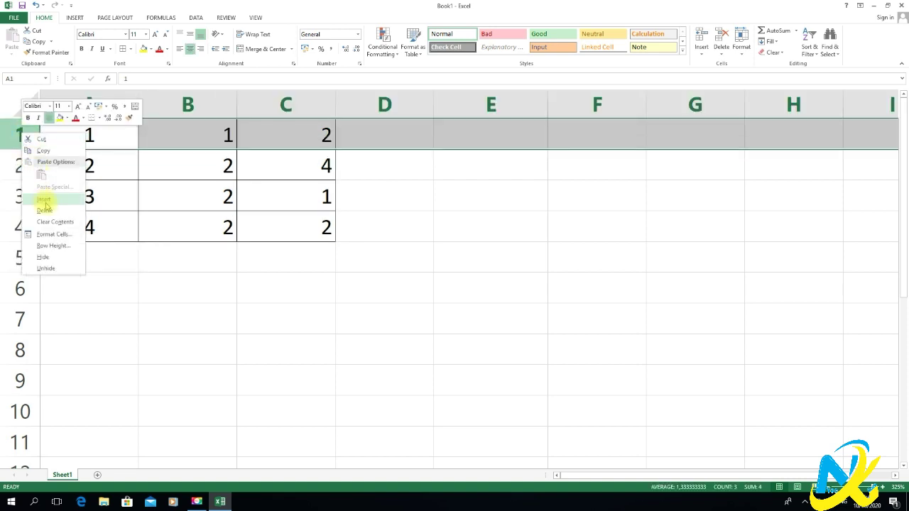
pyautogui.click(160, 291)
pyautogui.rightClick(23, 134)
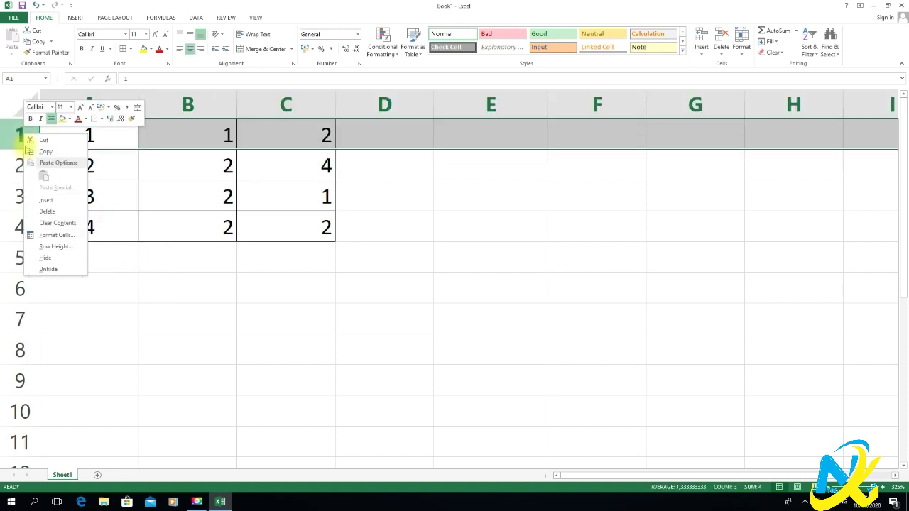
pyautogui.click(51, 198)
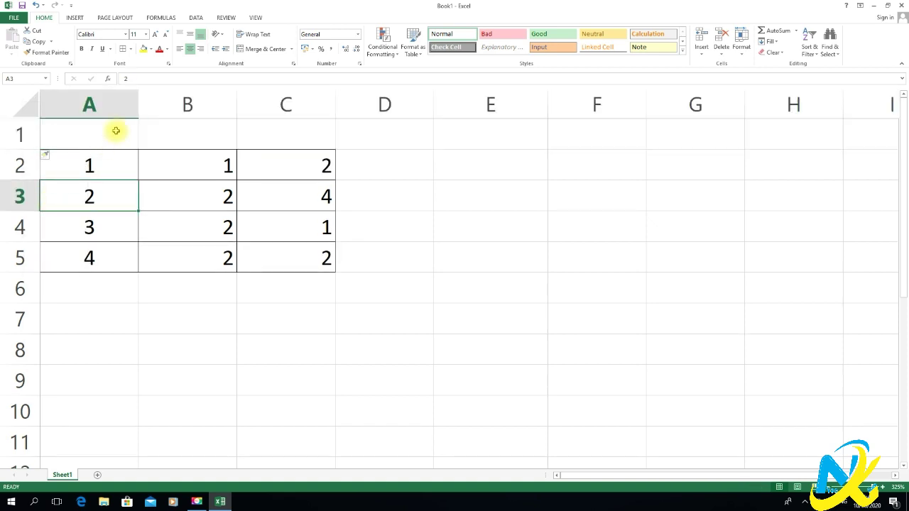
pyautogui.rightClick(78, 104)
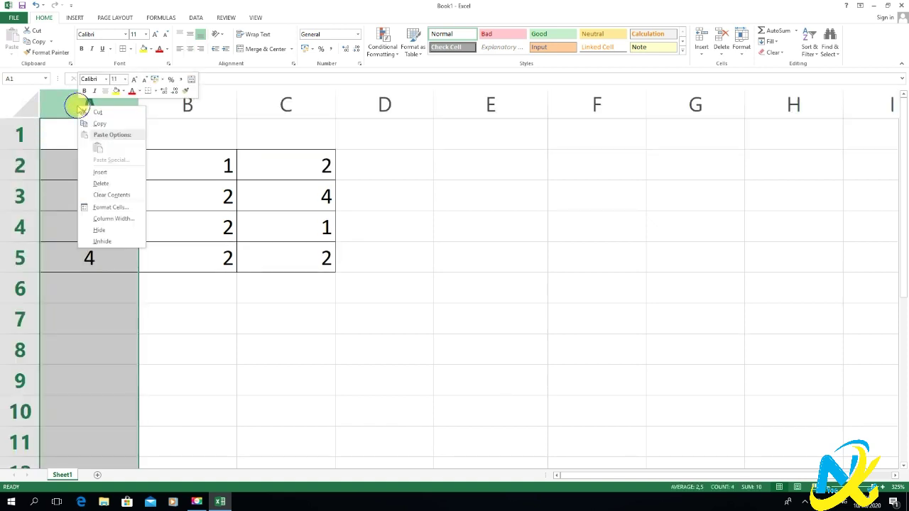
pyautogui.click(94, 171)
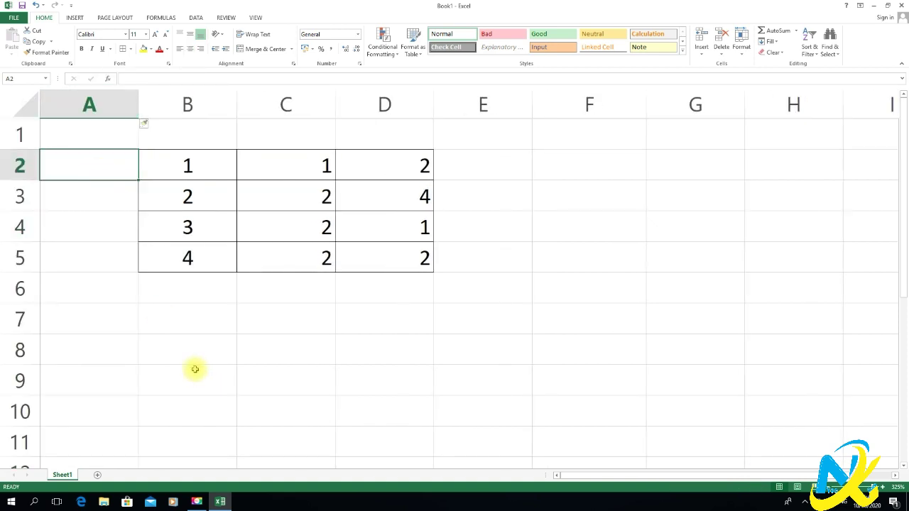
# Undo the last column and row insertions.
pyautogui.hotkey('ctrl', 'z')
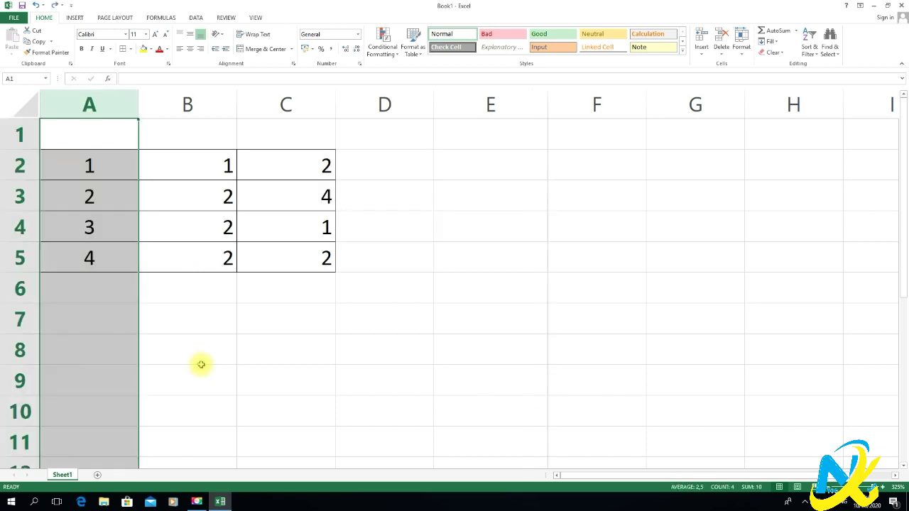
pyautogui.hotkey('ctrl', 'z')
pyautogui.click(180, 347)
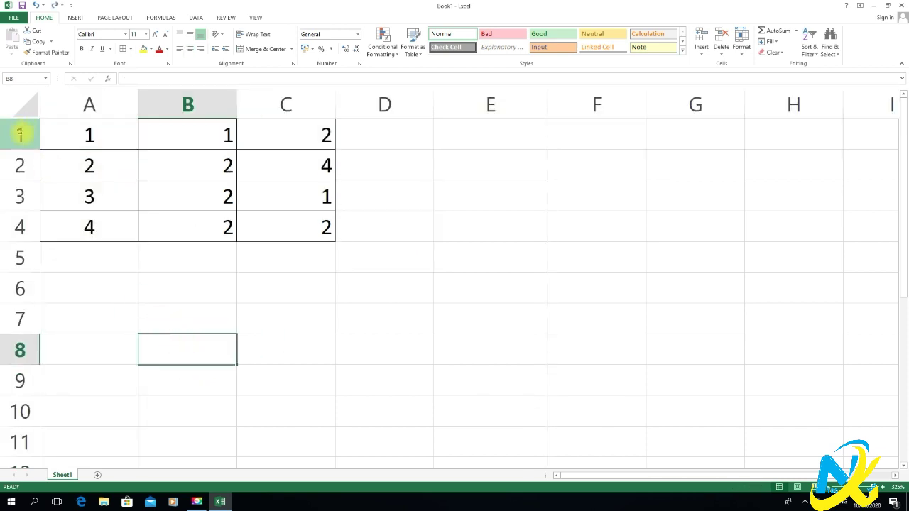
# Insert an empty row above the bordered table and an empty column before its first column.
pyautogui.click(20, 134)
pyautogui.rightClick(20, 134)
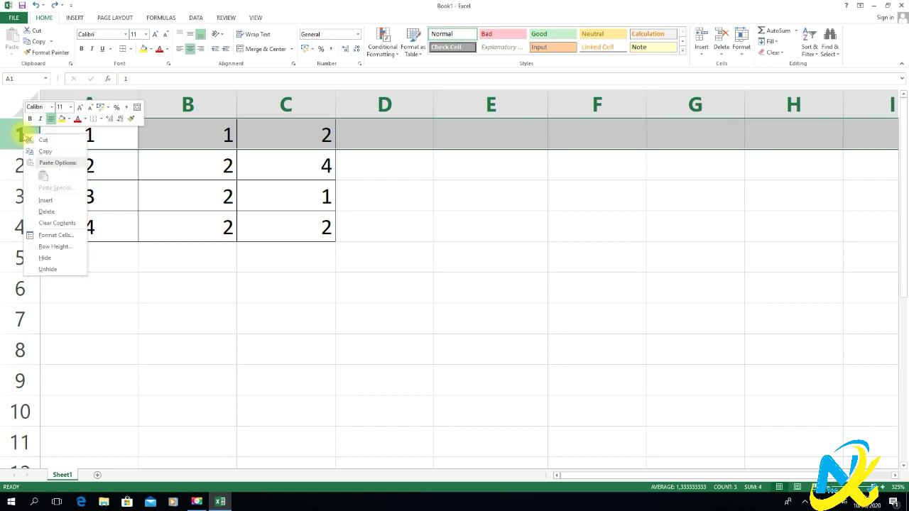
pyautogui.click(50, 205)
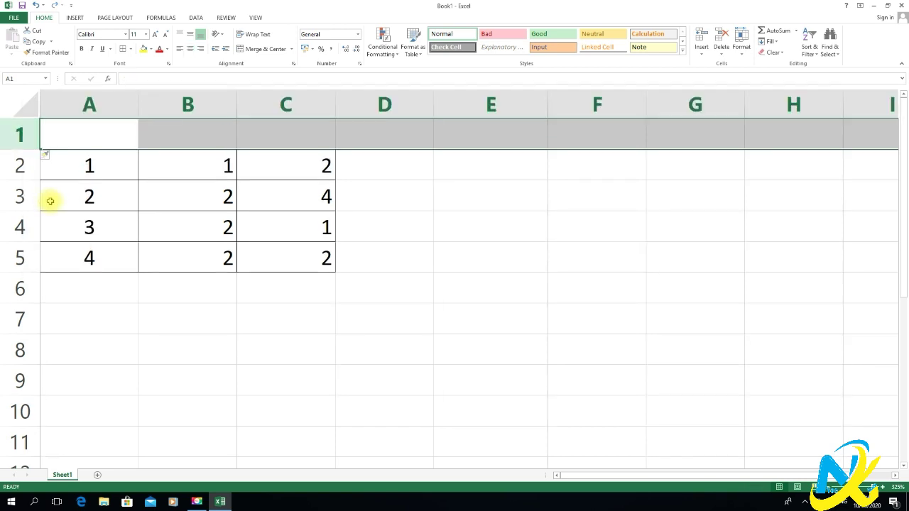
pyautogui.click(72, 105)
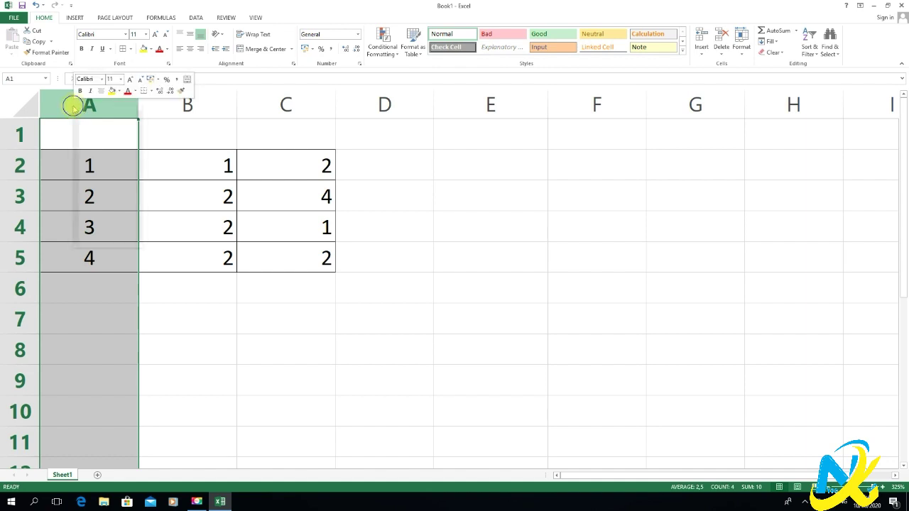
pyautogui.rightClick(73, 105)
pyautogui.click(91, 168)
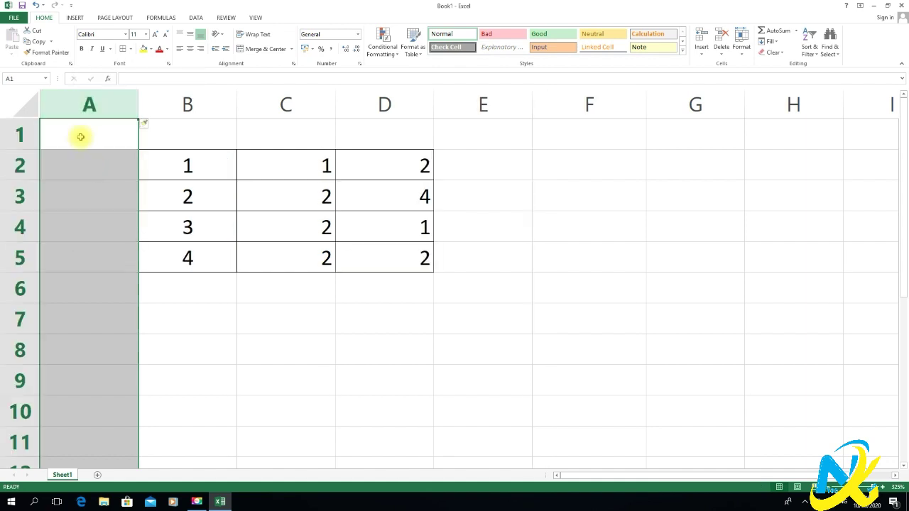
# Enter the heading "Keterangan" in cell A1 and widen column A to fit it.
pyautogui.click(100, 162)
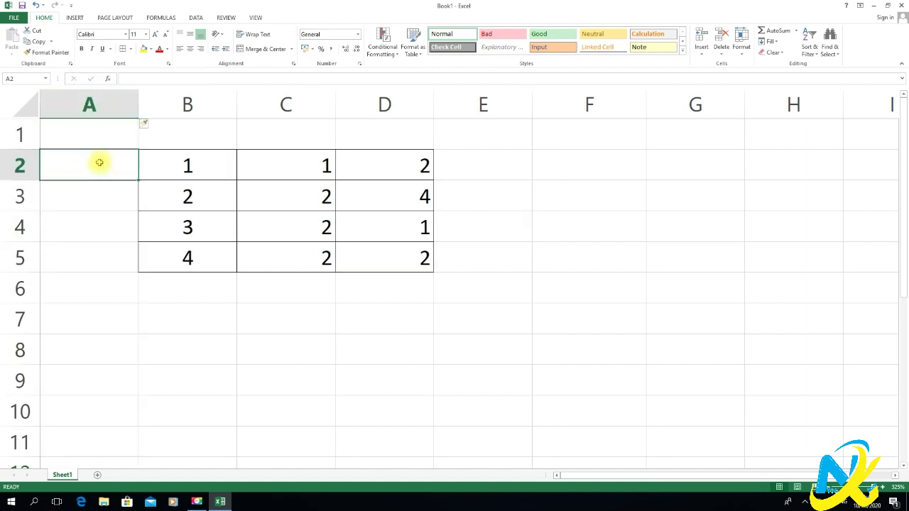
pyautogui.press('Up')
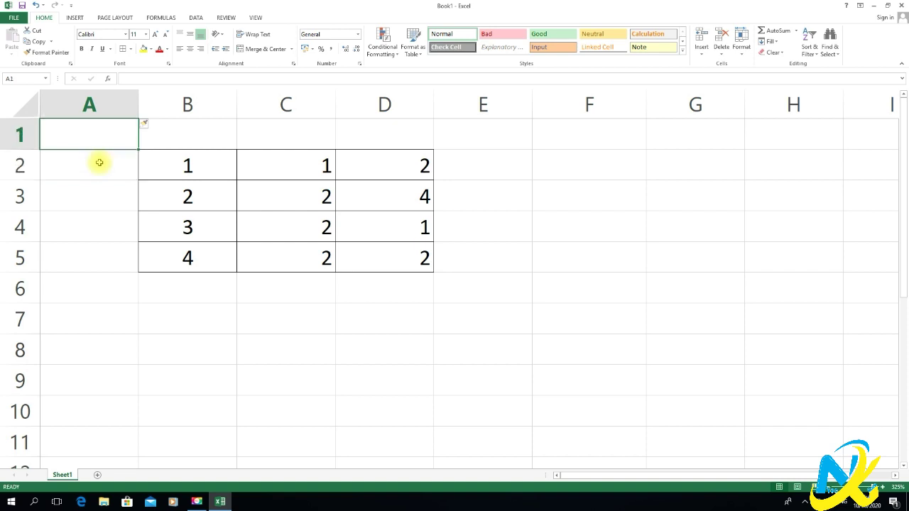
pyautogui.write('Ketera')
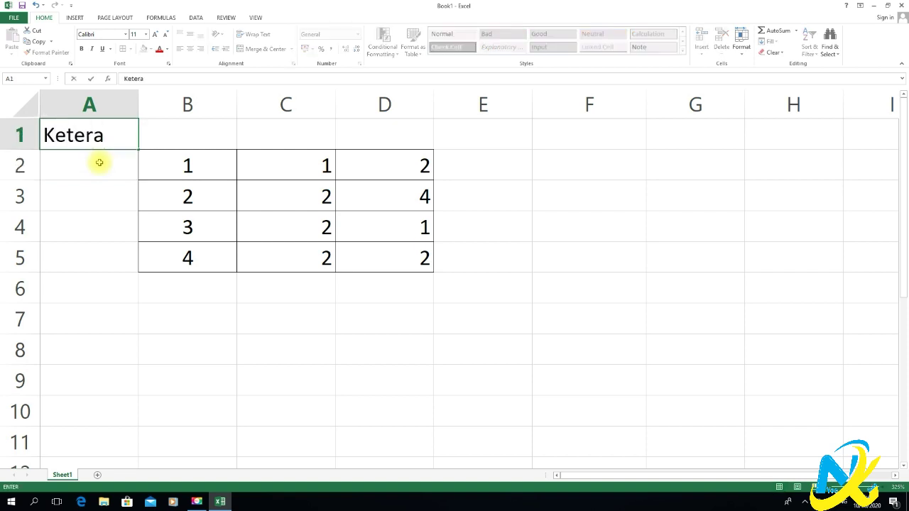
pyautogui.write('ngan')
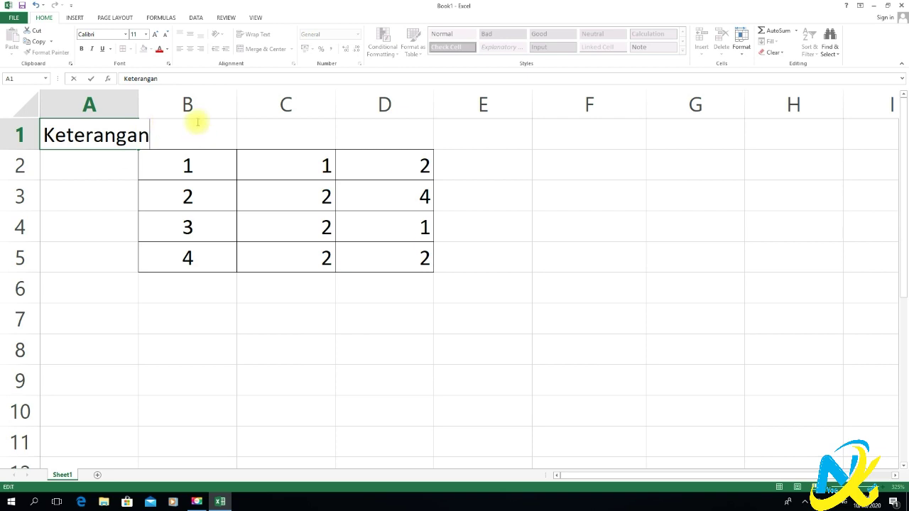
pyautogui.click(194, 139)
pyautogui.click(272, 142)
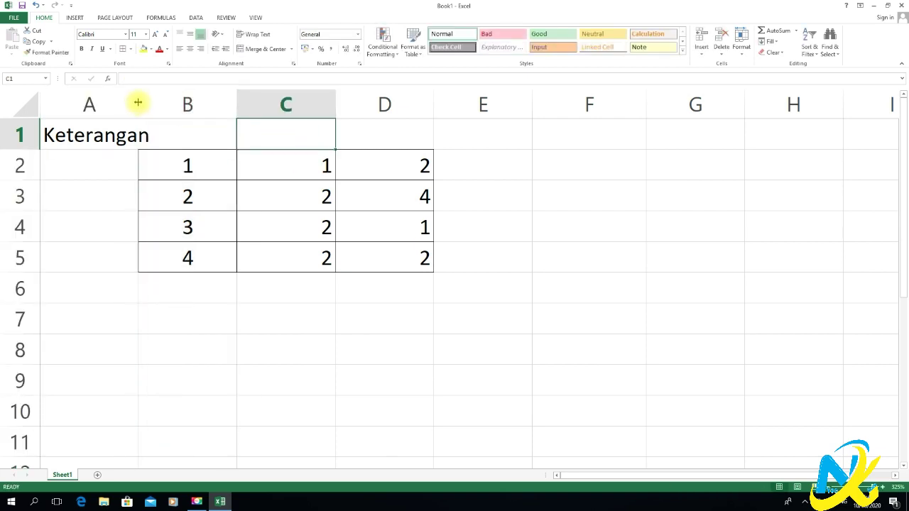
pyautogui.moveTo(137, 101); pyautogui.dragTo(160, 101)
# Enter the headings "Nilai 1", "Nilai 2" and "Nilai 3" in cells B1 to D1.
pyautogui.click(214, 130)
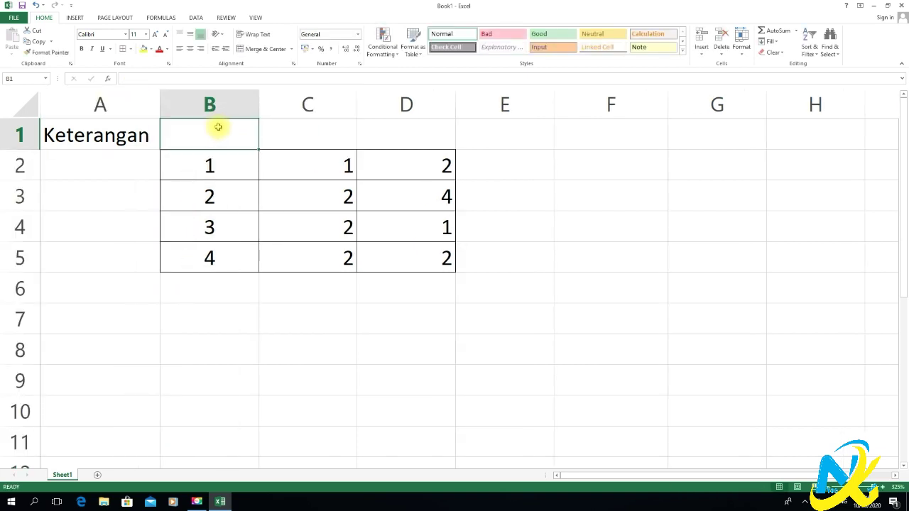
pyautogui.write('Nilai 1')
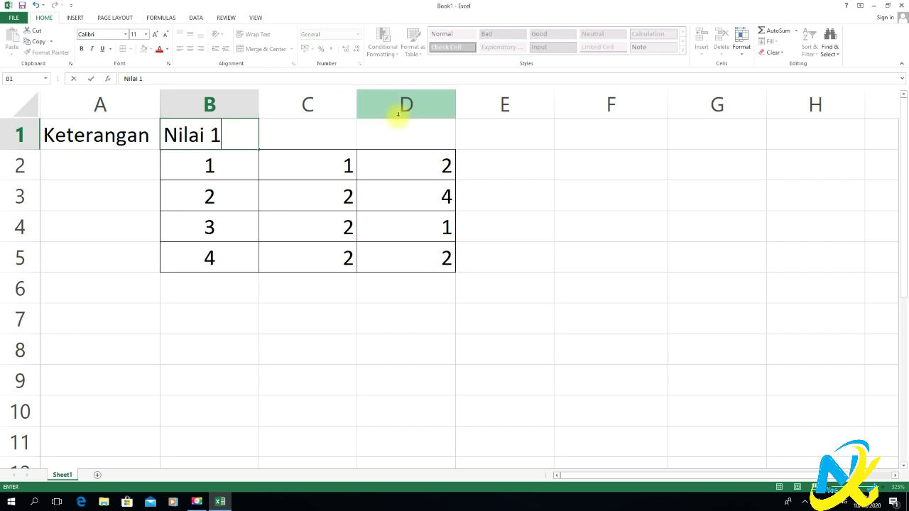
pyautogui.click(331, 128)
pyautogui.write('Nilai 2')
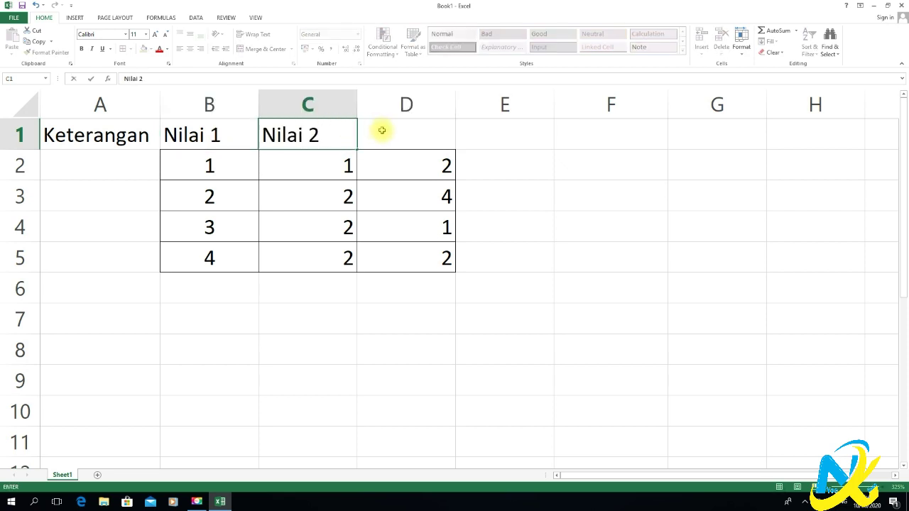
pyautogui.click(381, 129)
pyautogui.write('N')
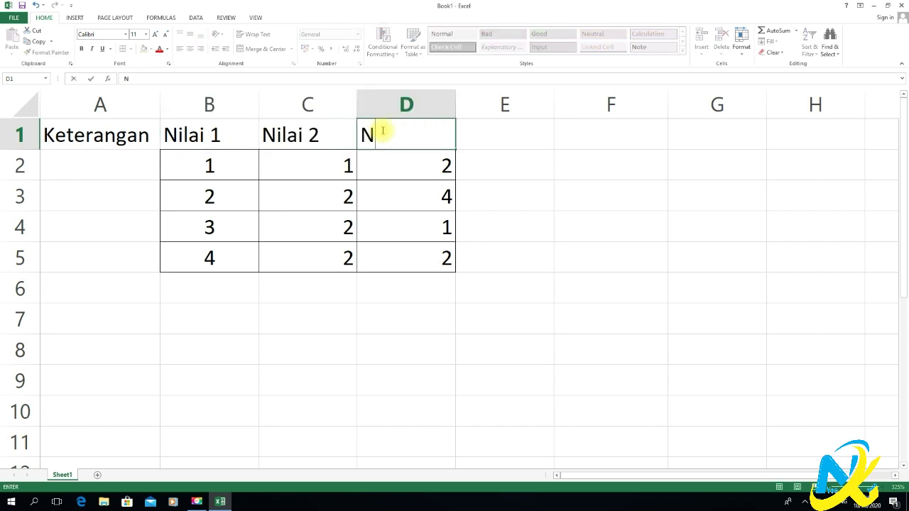
pyautogui.write('ilai 3')
pyautogui.click(406, 348)
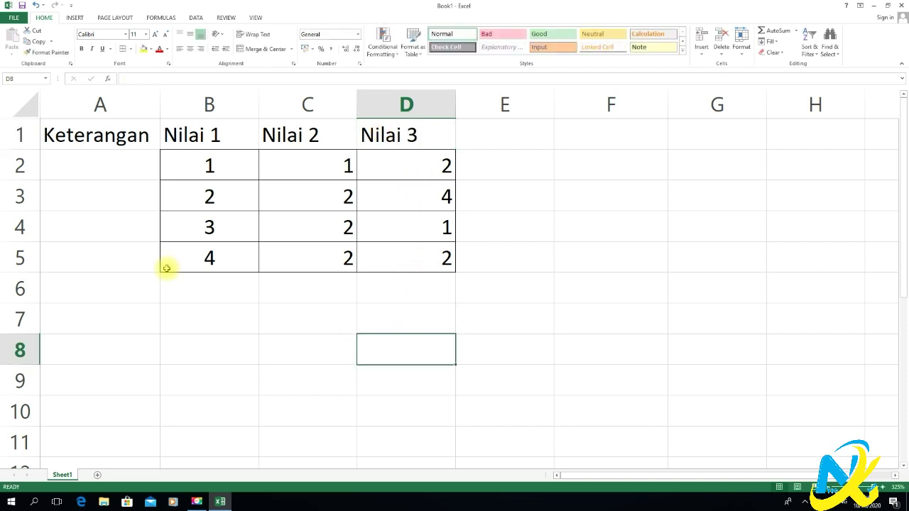
# Label cells A2 to A5 "Penjumlahan", "Perkalian", "Pengurangan" and "Pembagian", and autofit column A to the labels.
pyautogui.click(121, 172)
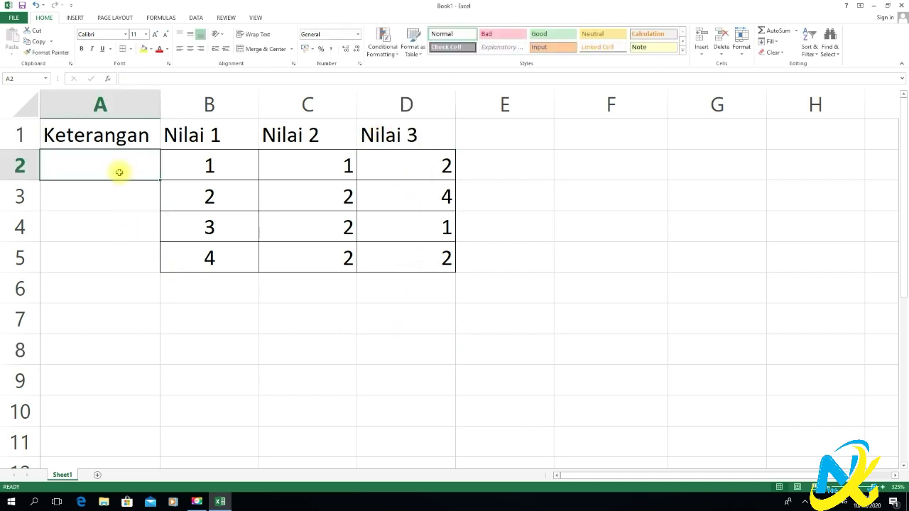
pyautogui.write('Penjumlahan')
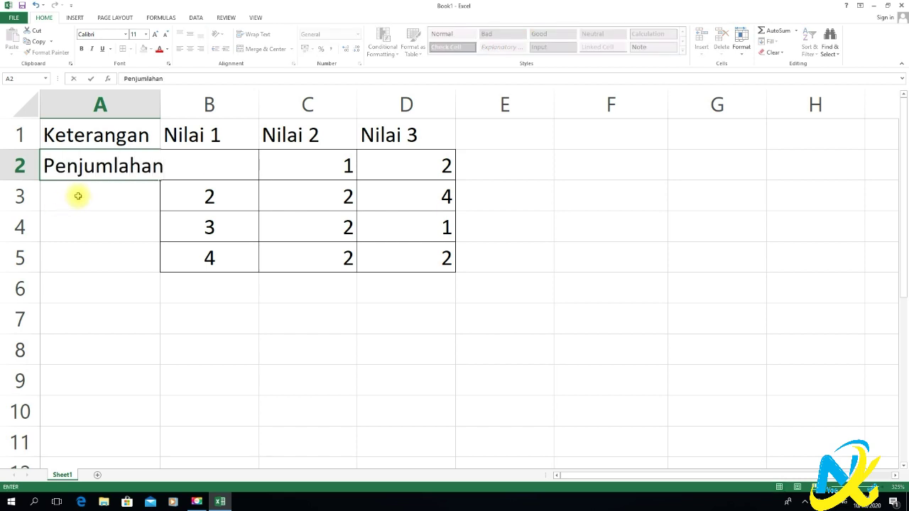
pyautogui.click(78, 194)
pyautogui.write('Perkalian')
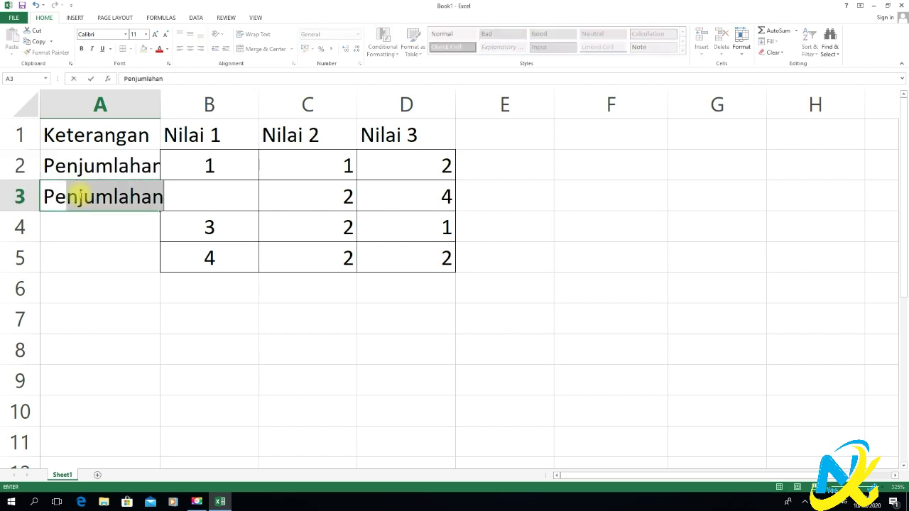
pyautogui.click(78, 227)
pyautogui.write('Pengurangan')
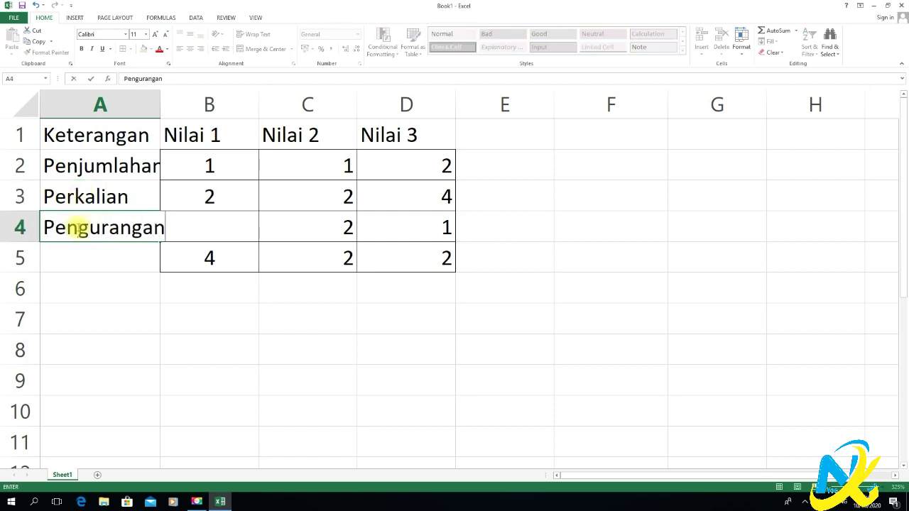
pyautogui.click(96, 268)
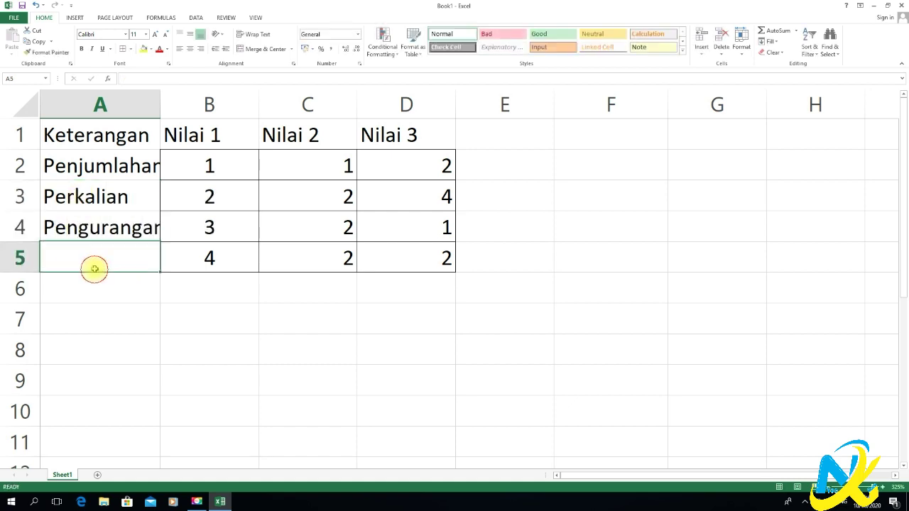
pyautogui.write('Pembagian')
pyautogui.press('Return')
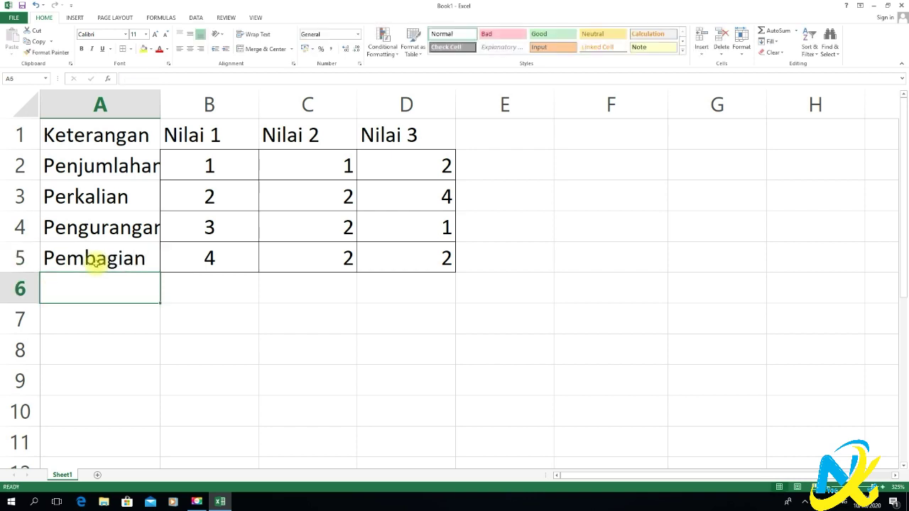
pyautogui.doubleClick(160, 105)
pyautogui.click(290, 310)
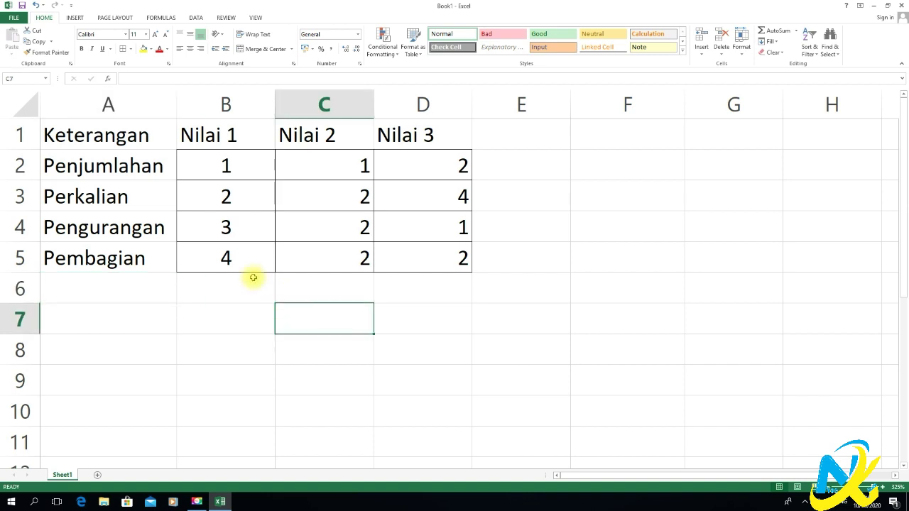
# Fill the heading row A1:D1 with a medium-light green theme shade.
pyautogui.moveTo(91, 135); pyautogui.dragTo(438, 138)
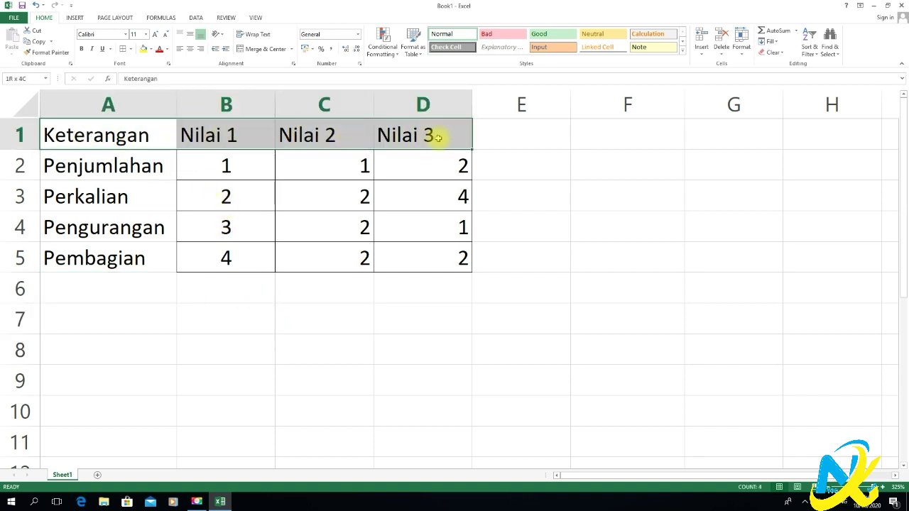
pyautogui.click(151, 49)
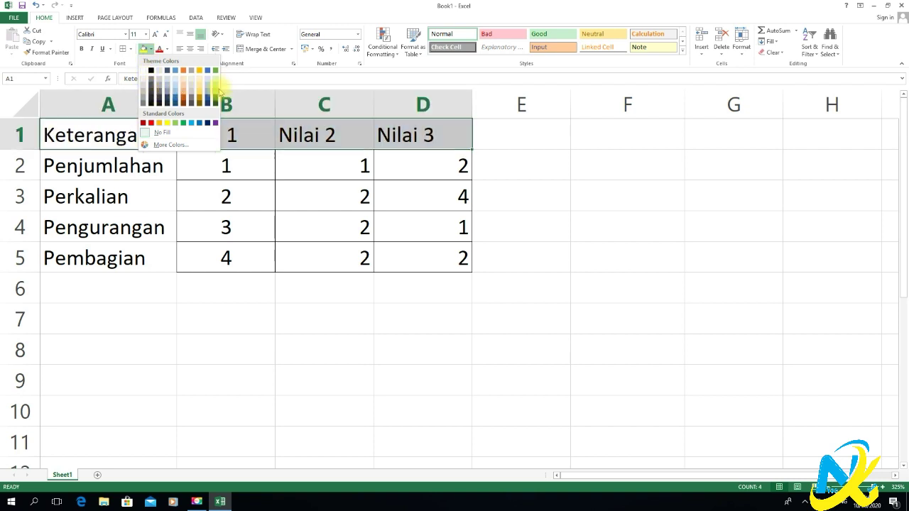
pyautogui.click(216, 86)
pyautogui.click(205, 288)
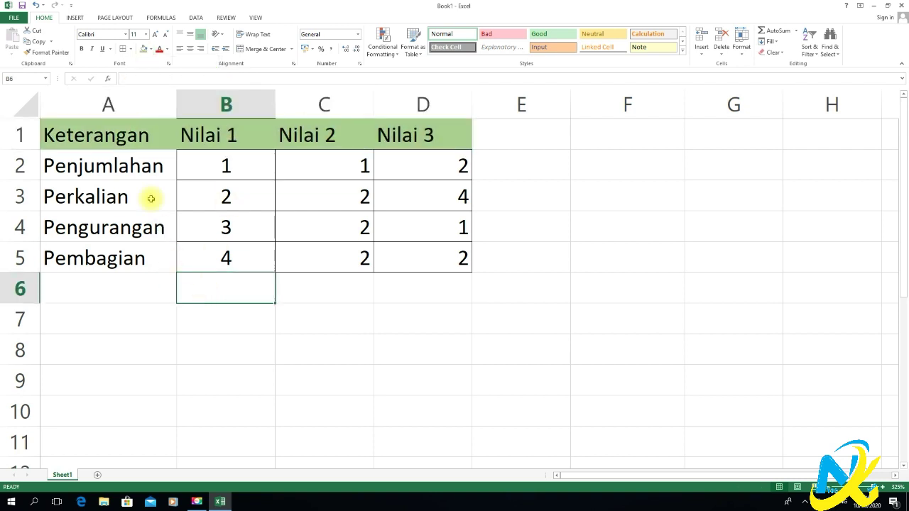
# Fill the row labels A2:A5 with a lighter green and the values B2:D5 with the palest green shade.
pyautogui.moveTo(134, 162); pyautogui.dragTo(146, 260)
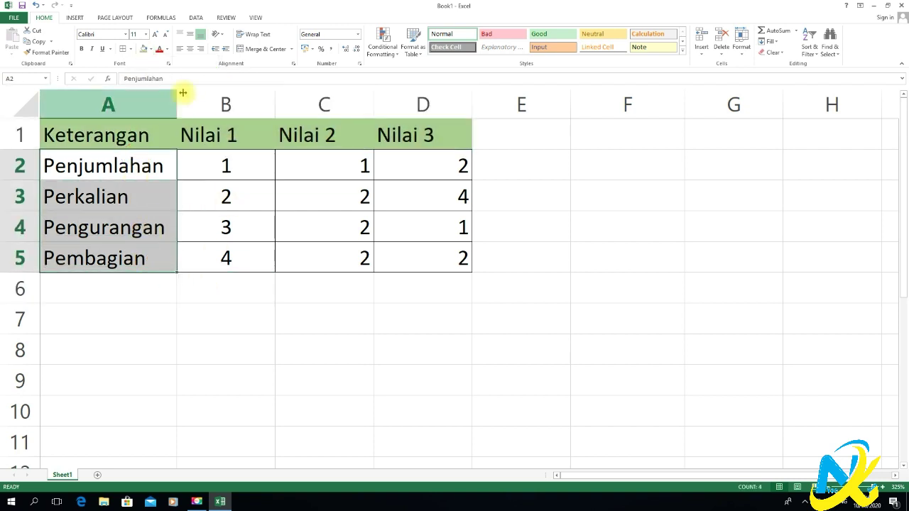
pyautogui.click(152, 50)
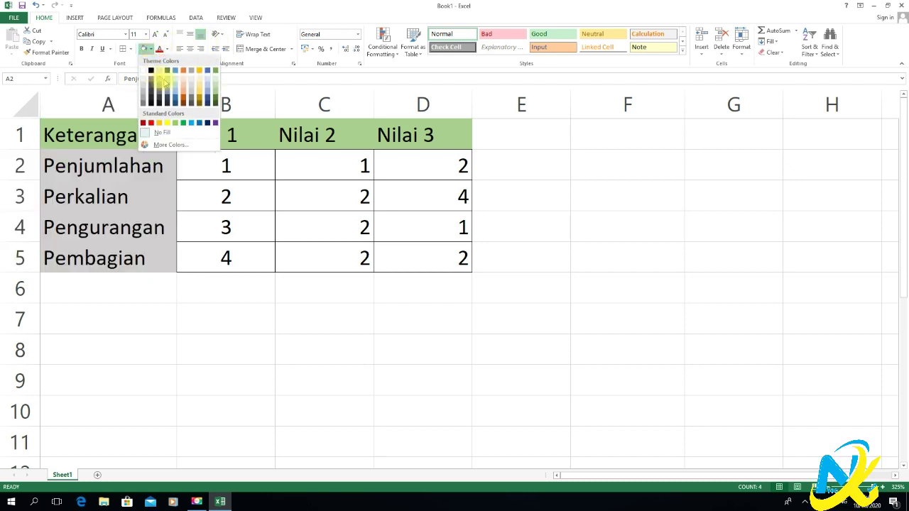
pyautogui.click(217, 86)
pyautogui.moveTo(234, 165); pyautogui.dragTo(419, 256)
pyautogui.click(152, 49)
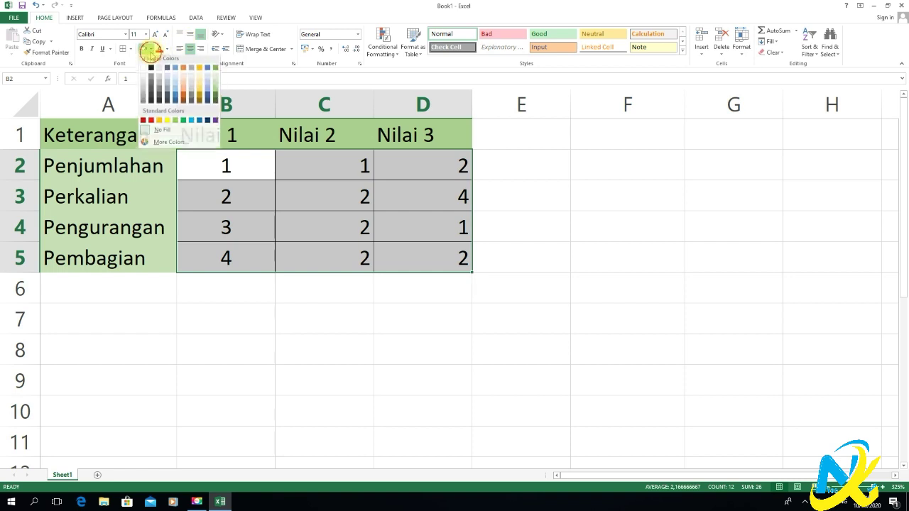
pyautogui.click(215, 78)
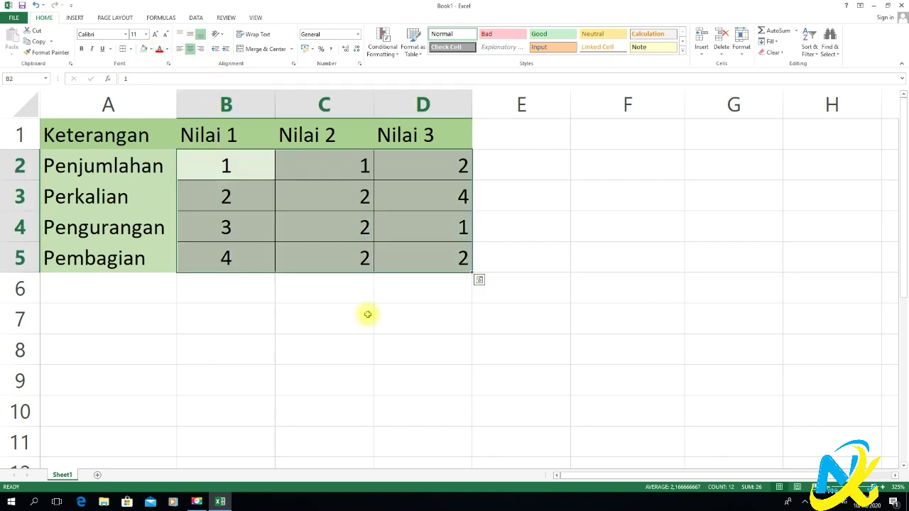
pyautogui.click(396, 386)
# Make the headings in A1:D1 bold.
pyautogui.moveTo(166, 138); pyautogui.dragTo(426, 138)
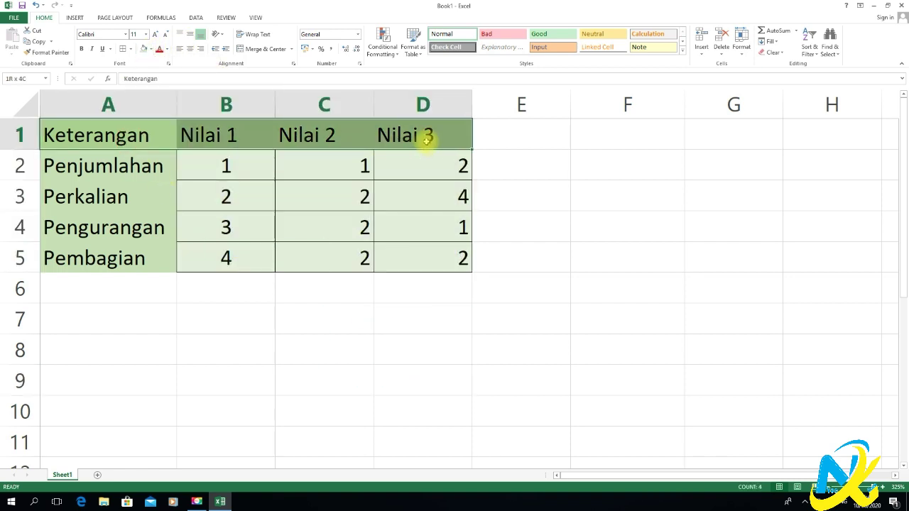
pyautogui.click(83, 49)
pyautogui.click(235, 325)
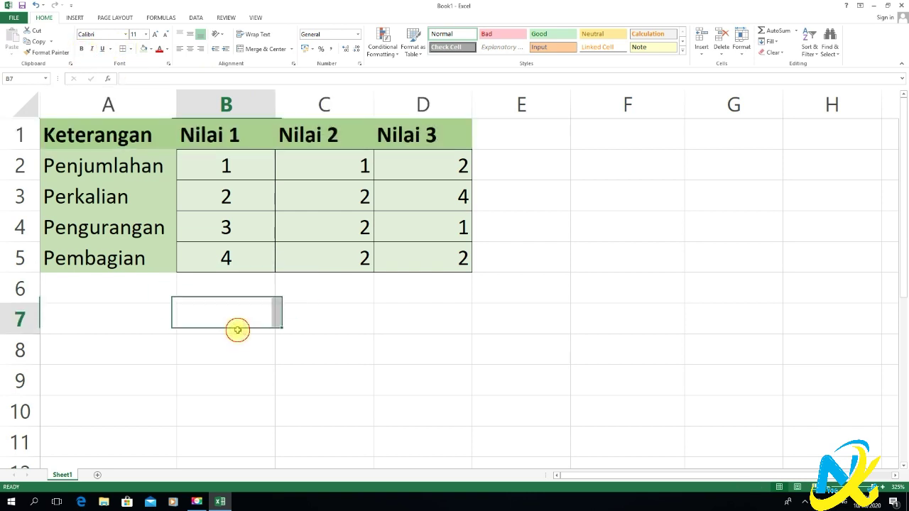
# Add borders to cells A1:A5 and a thick bottom border under the heading row A1:D1.
pyautogui.moveTo(150, 138); pyautogui.dragTo(163, 258)
pyautogui.moveTo(114, 139); pyautogui.dragTo(444, 139)
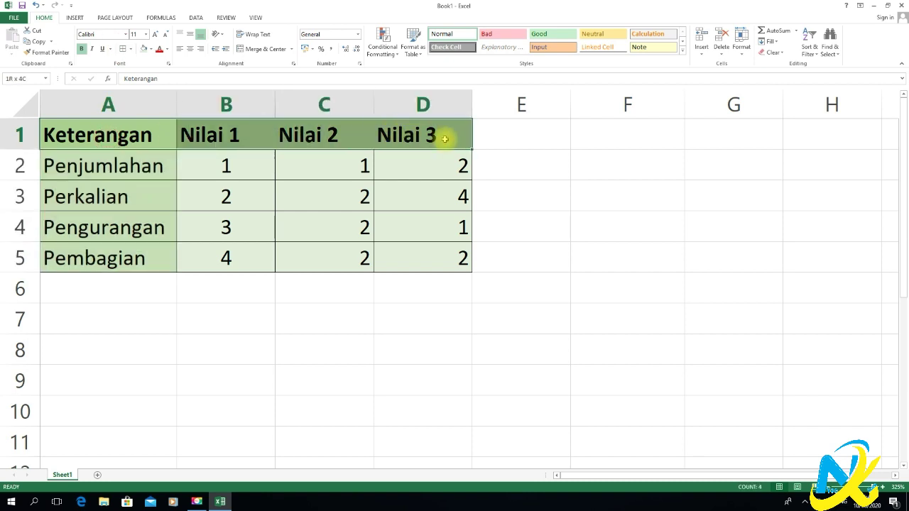
pyautogui.click(130, 49)
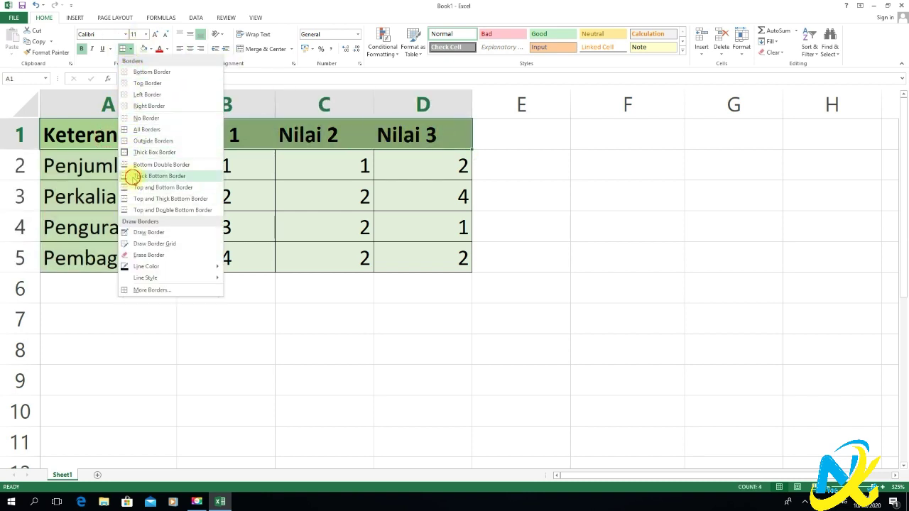
pyautogui.click(134, 175)
pyautogui.click(280, 308)
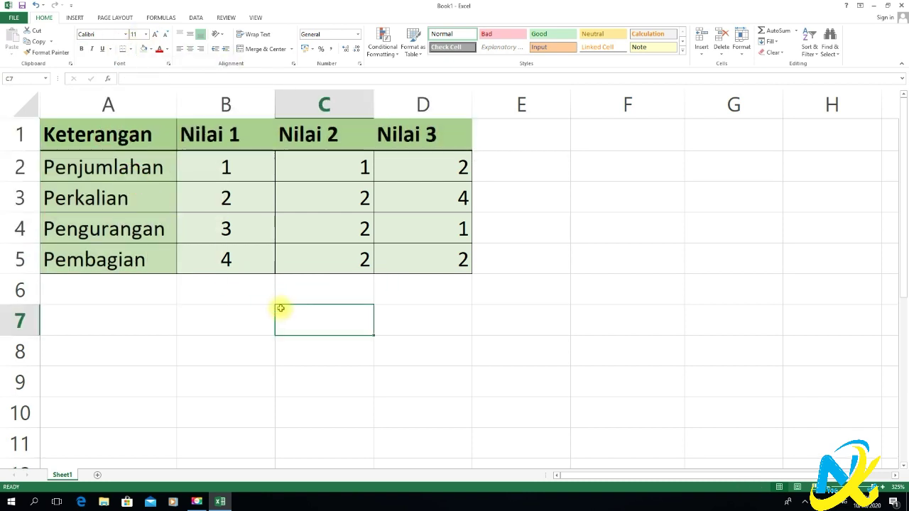
# Check the formatted table in the print preview and return to the worksheet, keeping the workbook open.
pyautogui.click(13, 17)
pyautogui.click(21, 147)
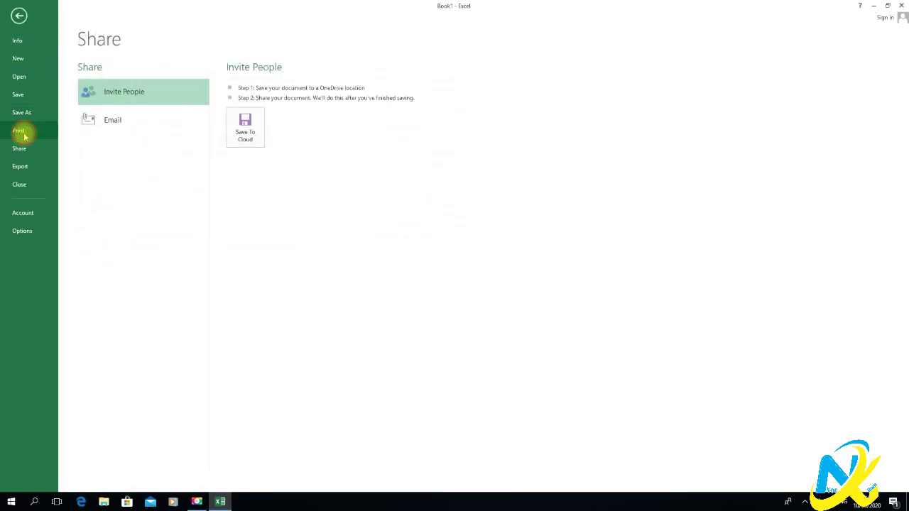
pyautogui.click(20, 132)
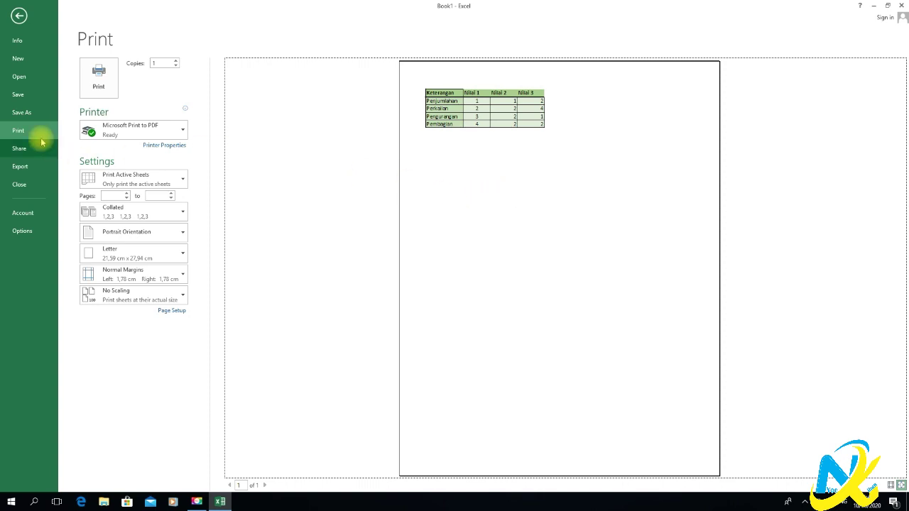
pyautogui.click(27, 185)
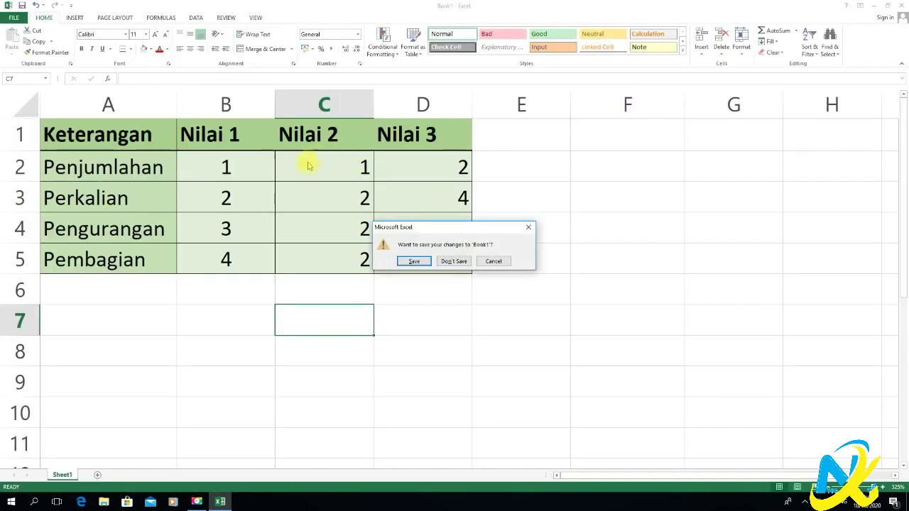
pyautogui.click(497, 262)
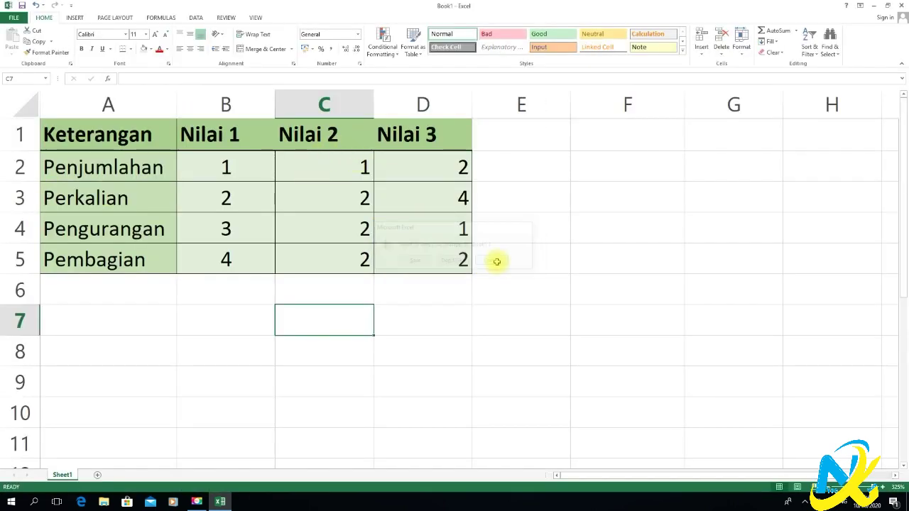
# Review the formulas in cells D2 to D5, ending with cell E1 selected.
pyautogui.click(398, 169)
pyautogui.click(436, 195)
pyautogui.click(439, 229)
pyautogui.press('Down')
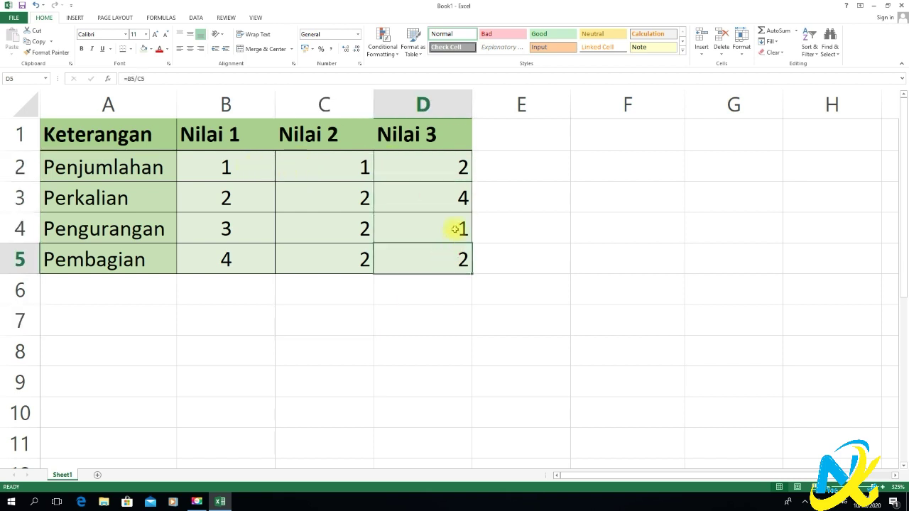
pyautogui.click(504, 136)
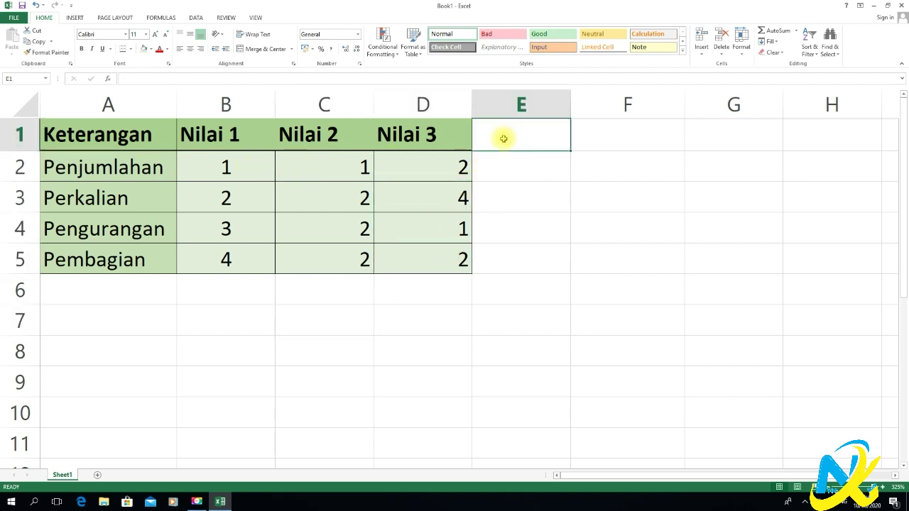
# Enter the heading Bentuk Rumus in E1 and convert the formula in E2 to the displayed text =B2+C2.
pyautogui.write('Bentuk Rumus')
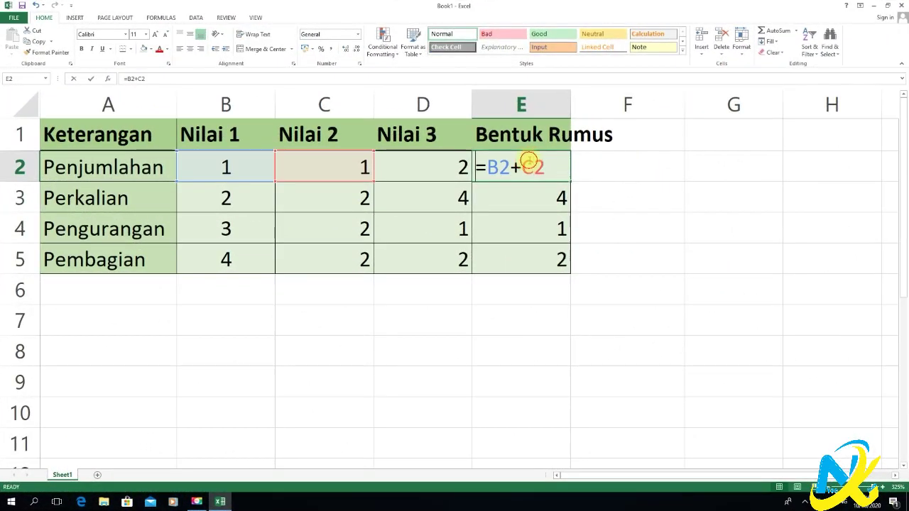
pyautogui.doubleClick(488, 164)
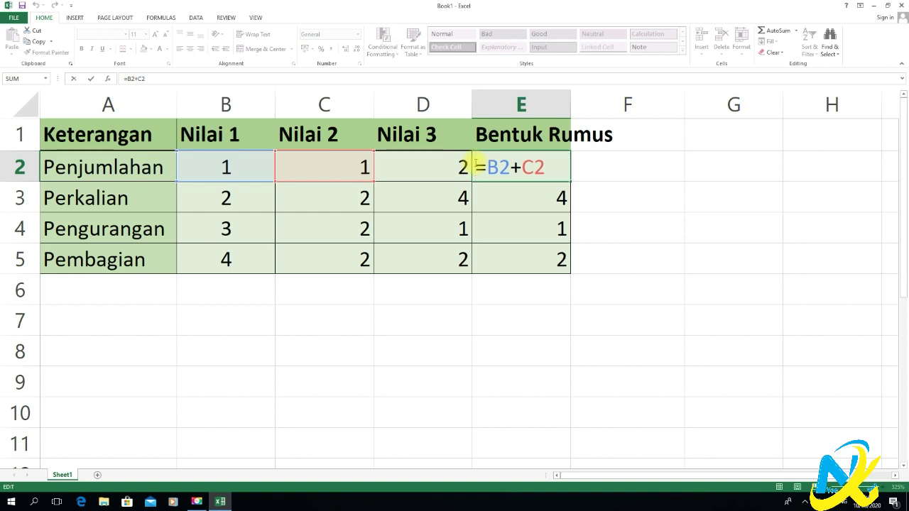
pyautogui.write("'")
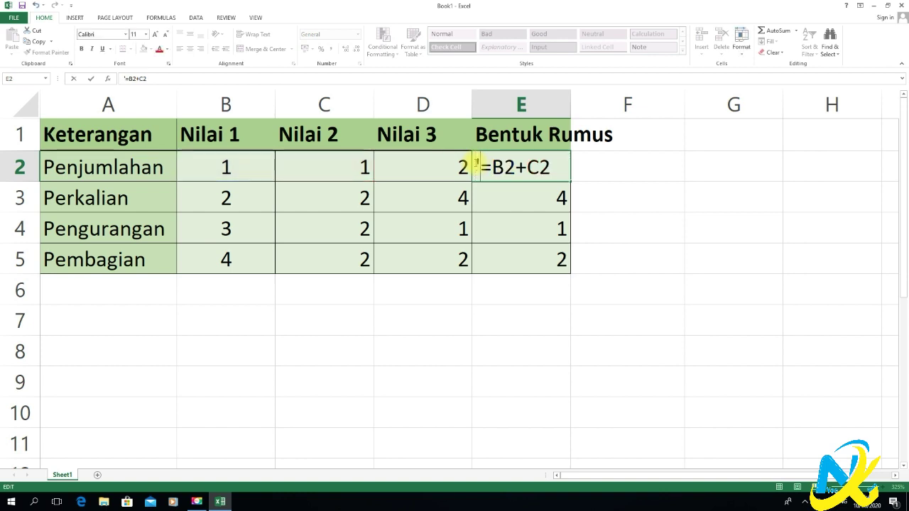
# Convert the formulas in E3 to E5 to displayed text reading =B3*C3, =B4-C4 and =B5/C5.
pyautogui.doubleClick(490, 193)
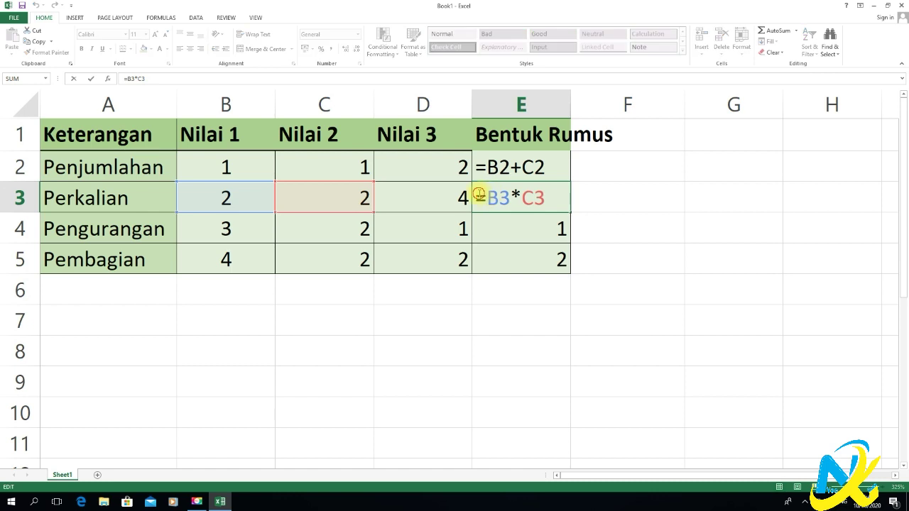
pyautogui.write("'")
pyautogui.doubleClick(483, 229)
pyautogui.write("'")
pyautogui.doubleClick(480, 260)
pyautogui.write("'")
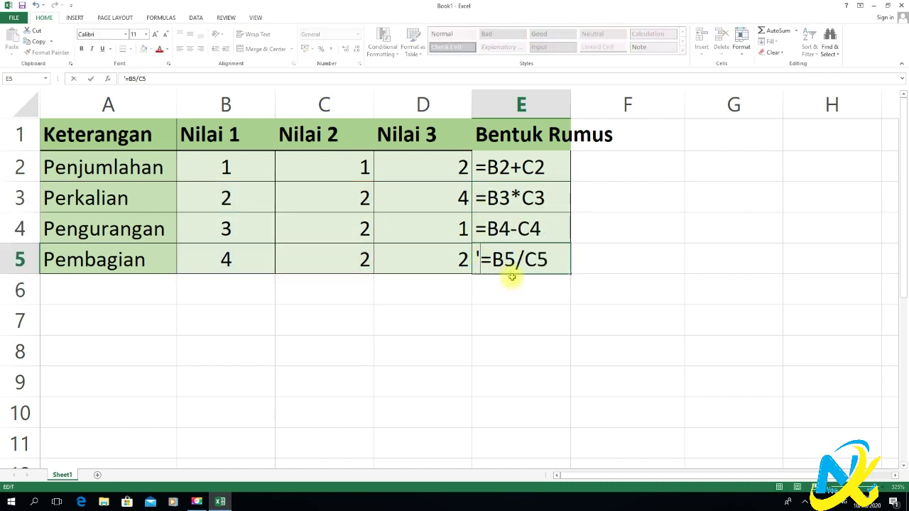
# Widen column E to fit the Bentuk Rumus heading.
pyautogui.click(531, 296)
pyautogui.click(603, 260)
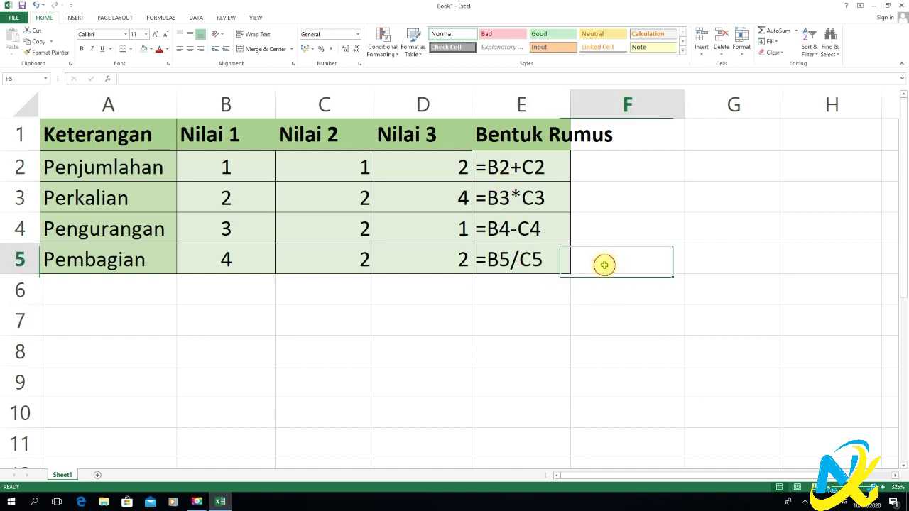
pyautogui.click(513, 165)
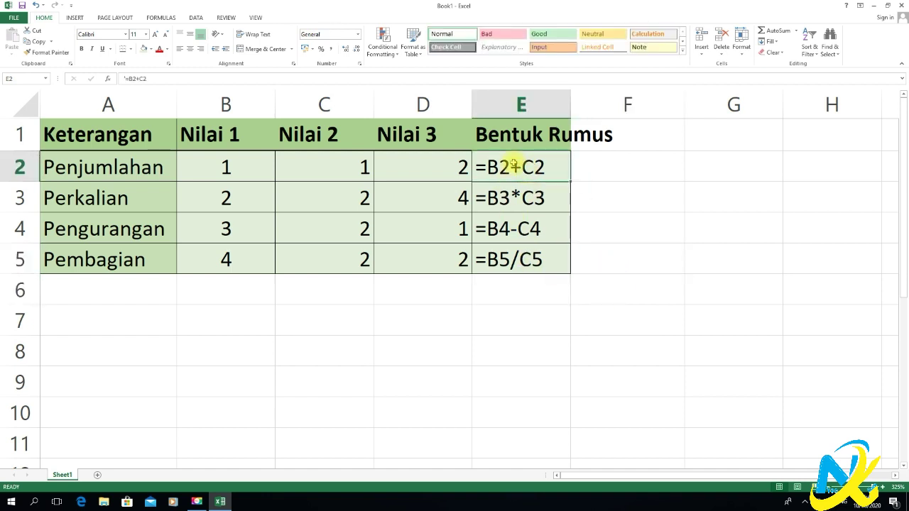
pyautogui.doubleClick(571, 91)
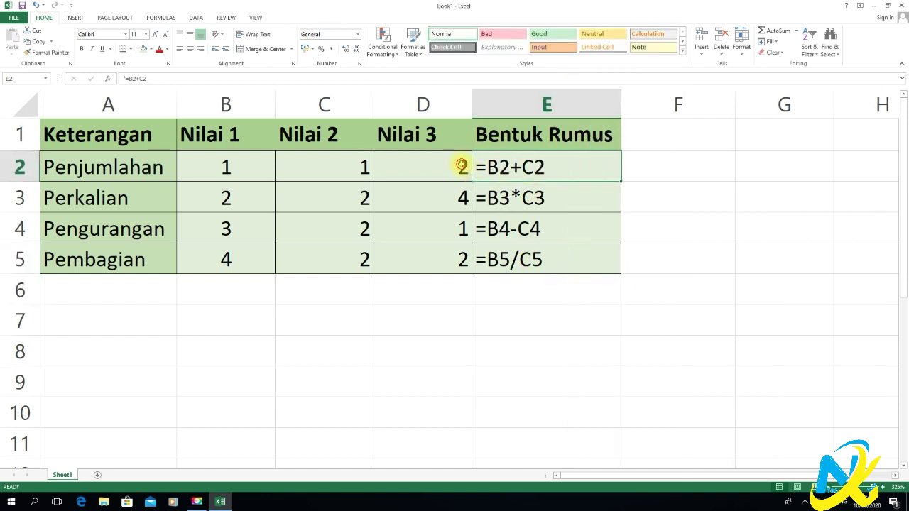
# Compare the values in row 2 and the results in D2:D5 with the formula text in column E.
pyautogui.click(461, 166)
pyautogui.click(301, 173)
pyautogui.click(270, 166)
pyautogui.click(439, 172)
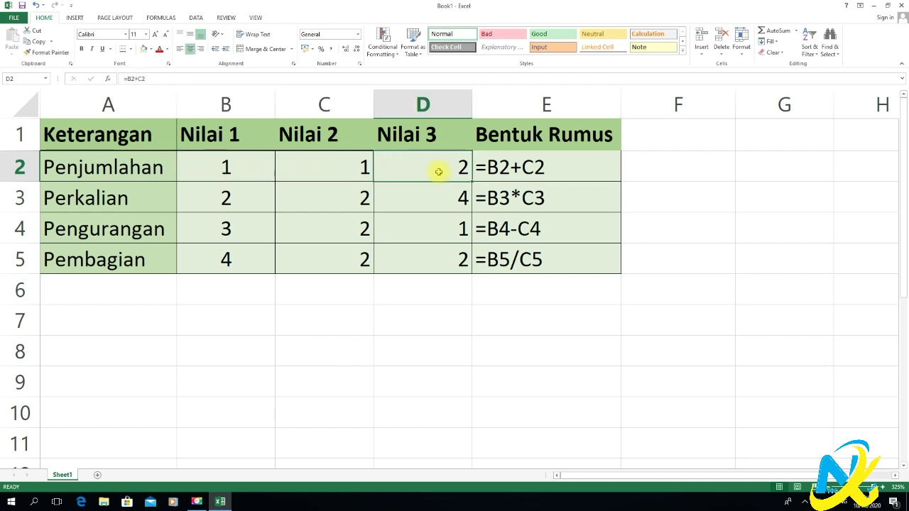
pyautogui.moveTo(438, 180); pyautogui.dragTo(450, 255)
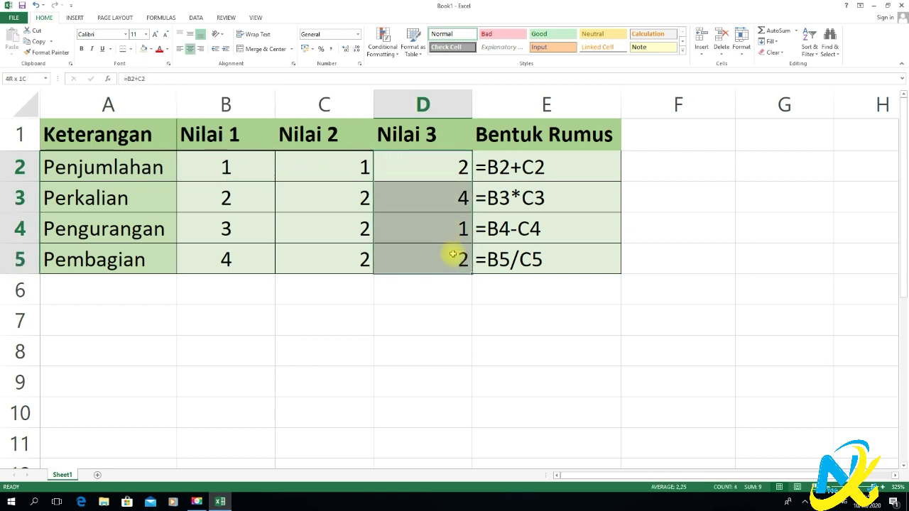
# Check the finished table with its Bentuk Rumus column in the print preview.
pyautogui.click(489, 313)
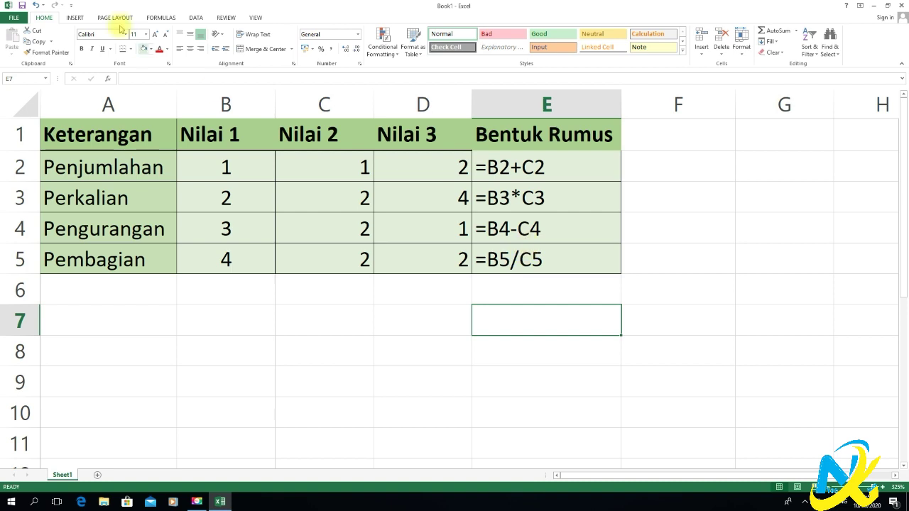
pyautogui.click(11, 17)
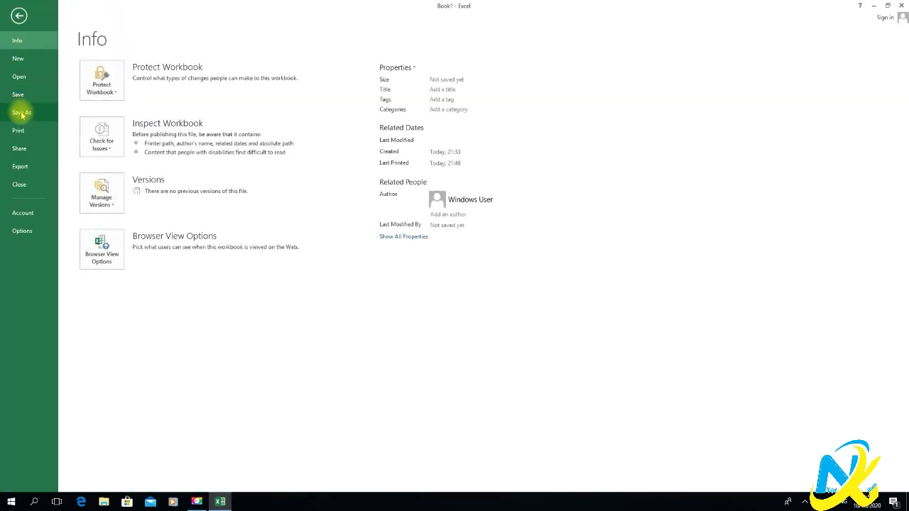
pyautogui.click(20, 132)
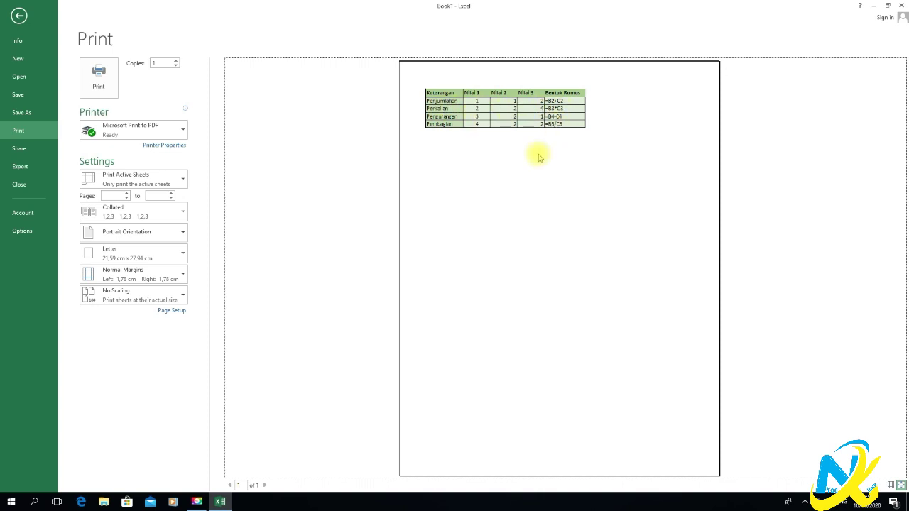
# Close the workbook, saving it in the Documents folder as Pengenalan Rumus Dasar Excel.
pyautogui.click(901, 6)
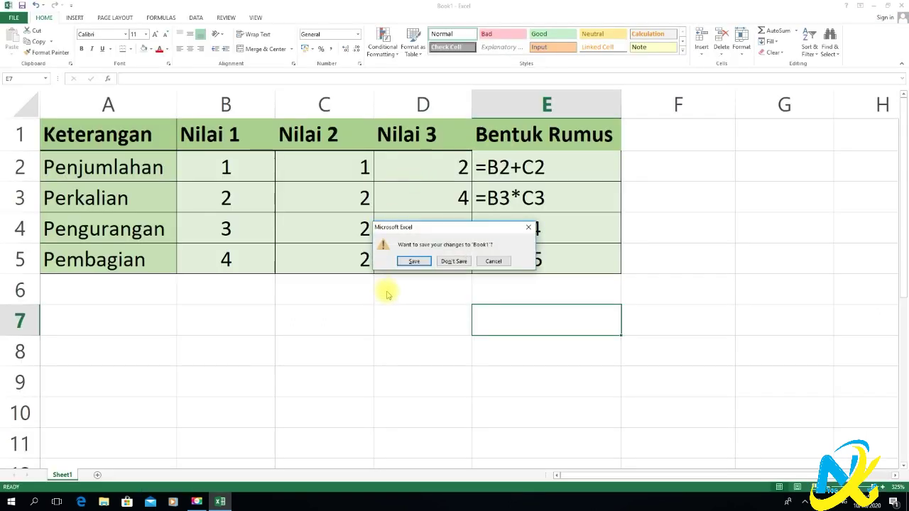
pyautogui.click(414, 262)
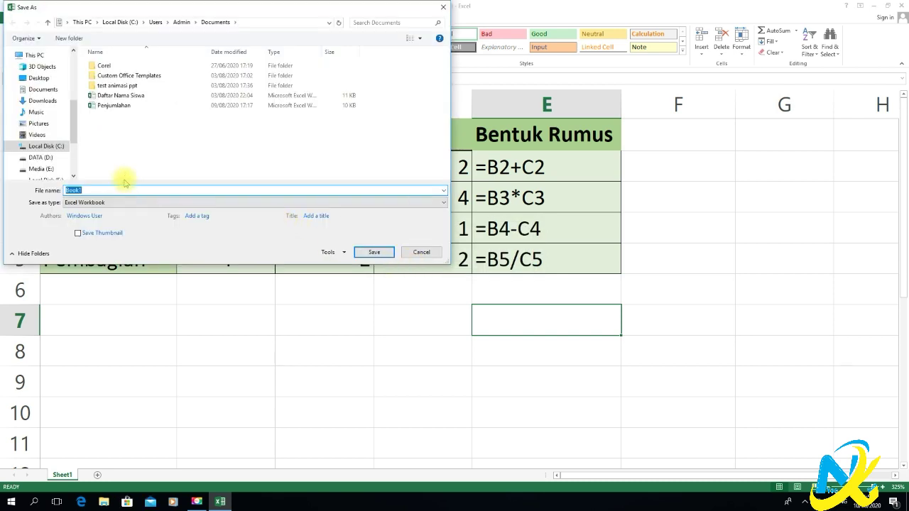
pyautogui.click(47, 90)
pyautogui.click(133, 188)
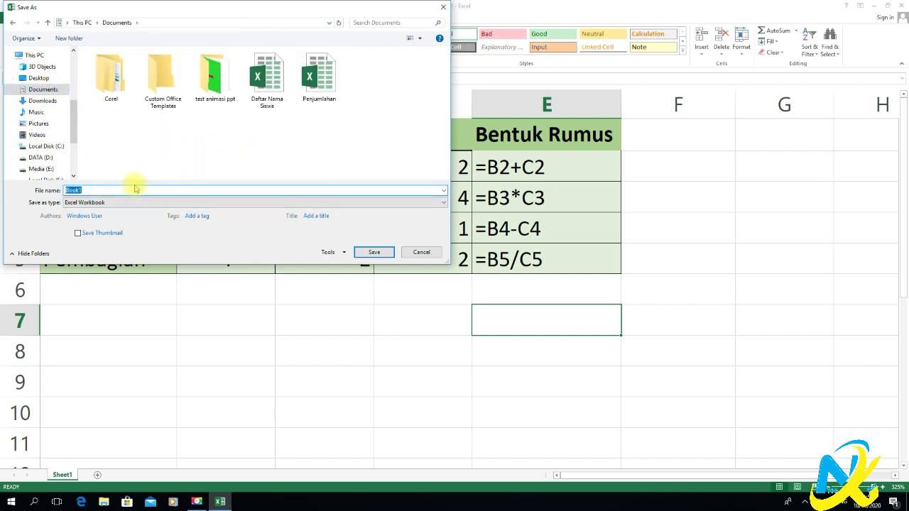
pyautogui.write('Penge')
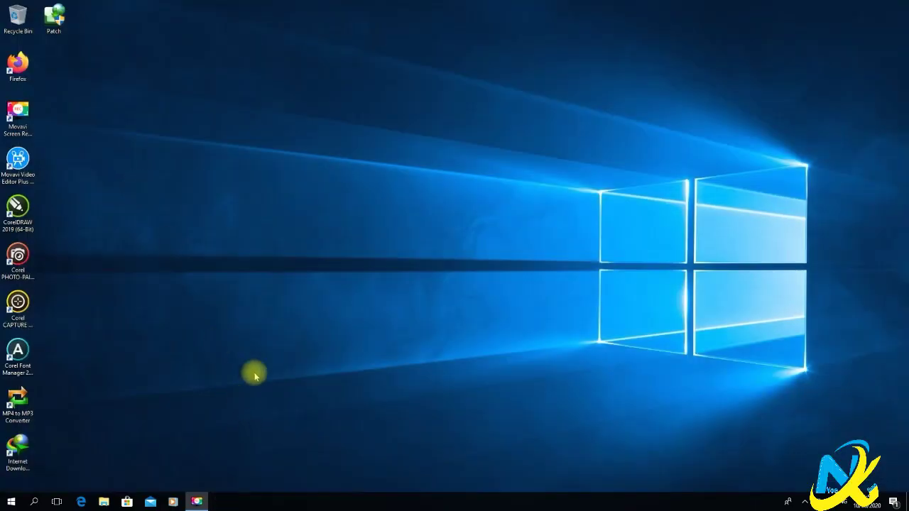
pyautogui.rightClick(244, 39)
pyautogui.click(269, 66)
# Reopen the saved workbook Pengenalan Rumus Dasar Excel.
pyautogui.click(11, 502)
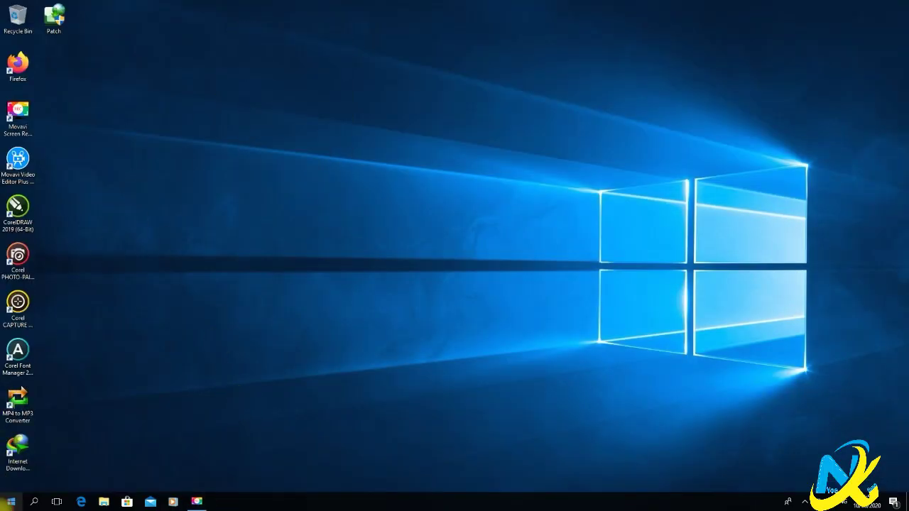
pyautogui.click(96, 236)
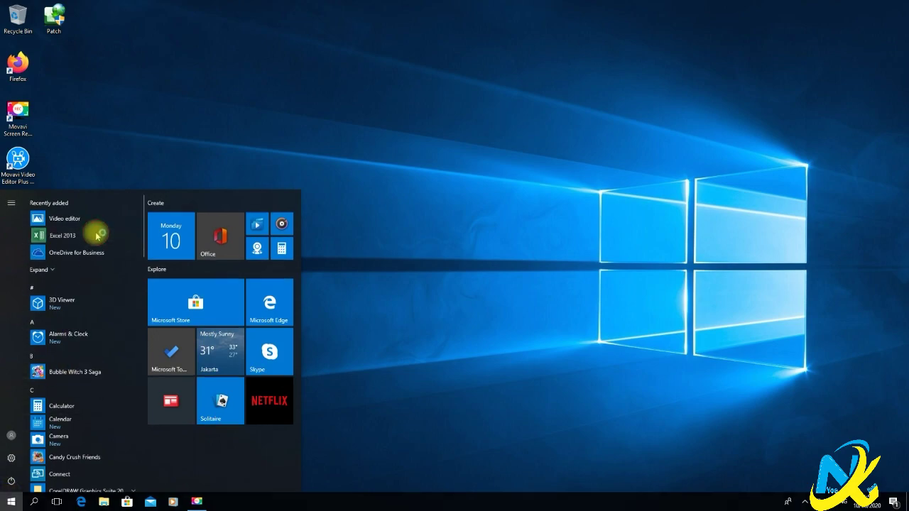
pyautogui.click(68, 85)
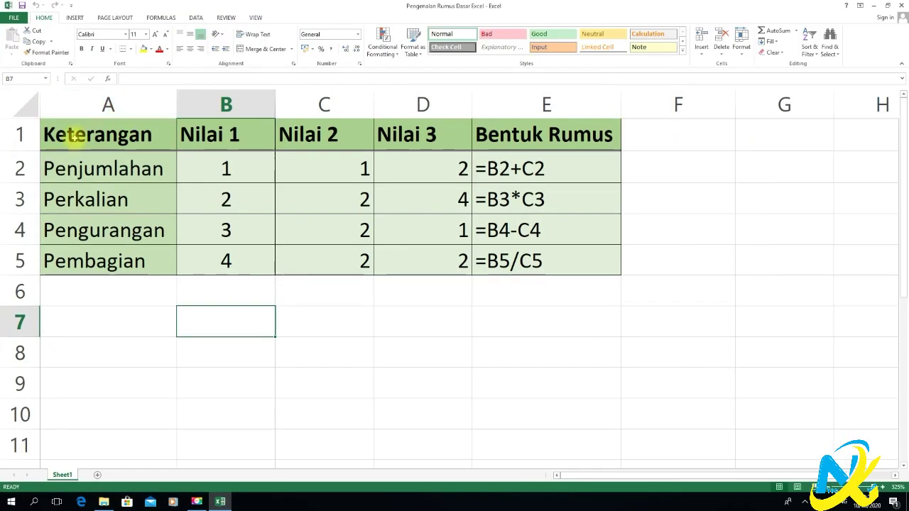
# Review the saved table in A1:E5 and close the workbook.
pyautogui.moveTo(74, 138)
pyautogui.mouseDown()
pyautogui.moveTo(341, 130)
pyautogui.moveTo(516, 229)
pyautogui.moveTo(518, 258)
pyautogui.mouseUp()
pyautogui.click(397, 331)
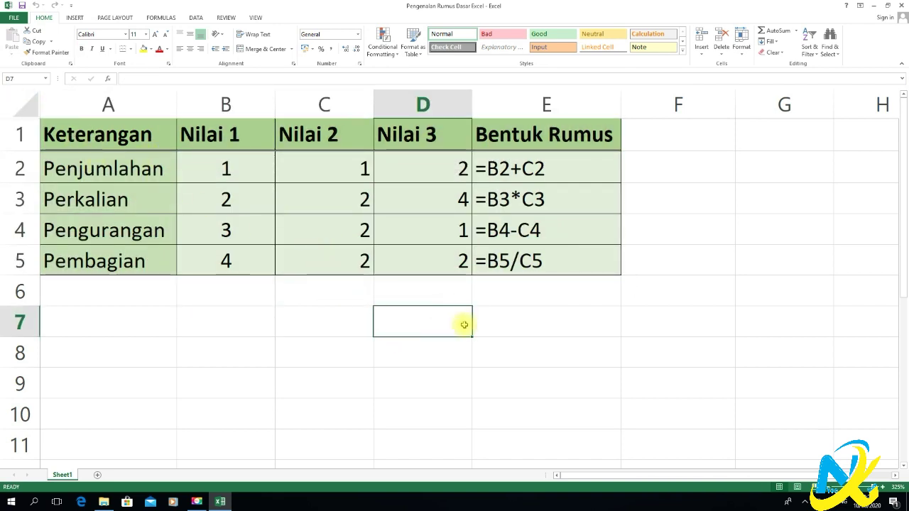
pyautogui.moveTo(121, 293); pyautogui.dragTo(601, 225)
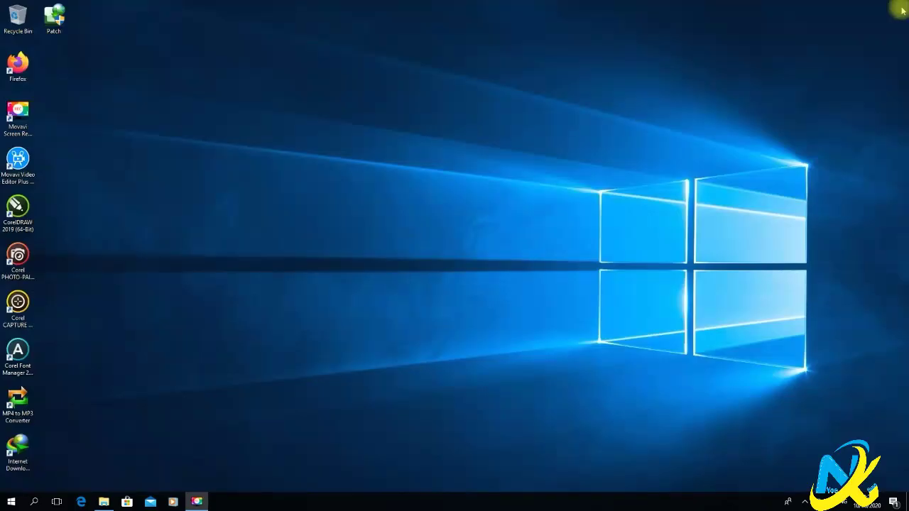
pyautogui.rightClick(259, 50)
pyautogui.click(284, 73)
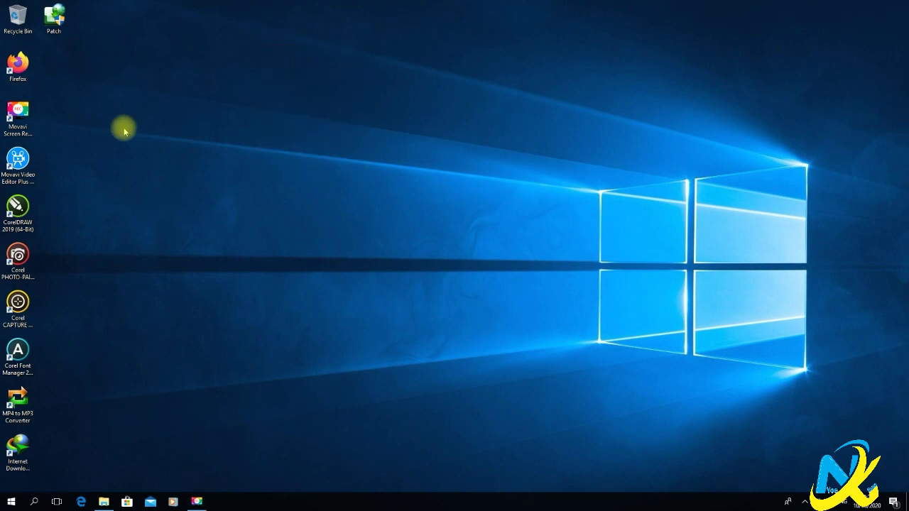
pyautogui.rightClick(145, 160)
pyautogui.click(179, 194)
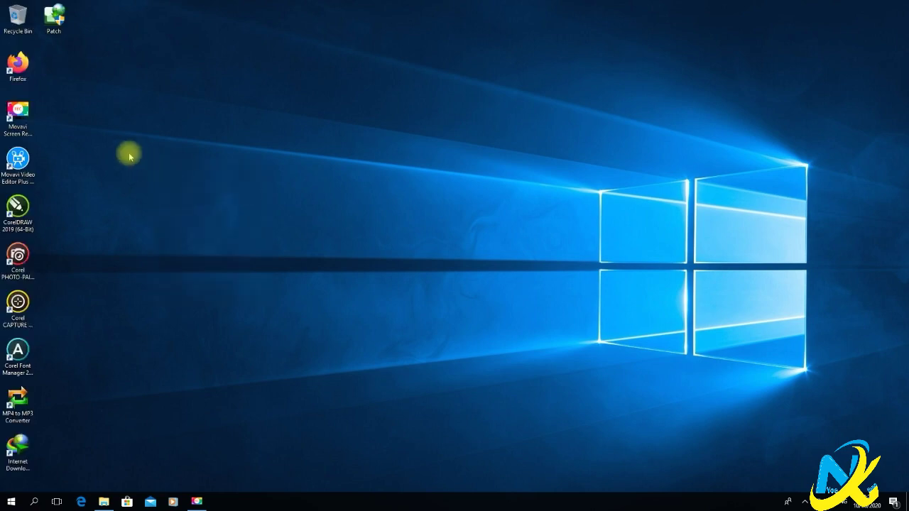